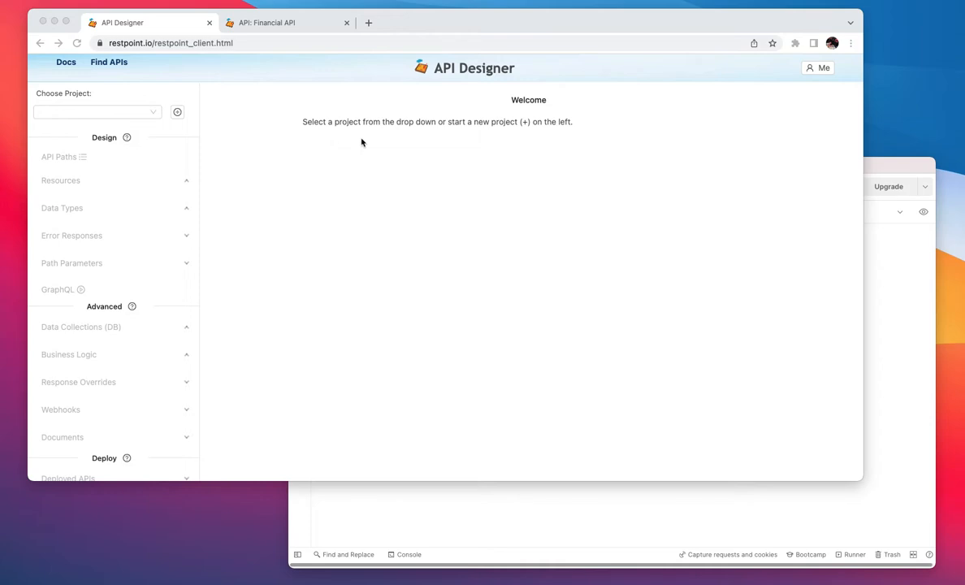
Step: Bring the Restpoint API Designer window forward and begin creating a new project
left_click(362, 142)
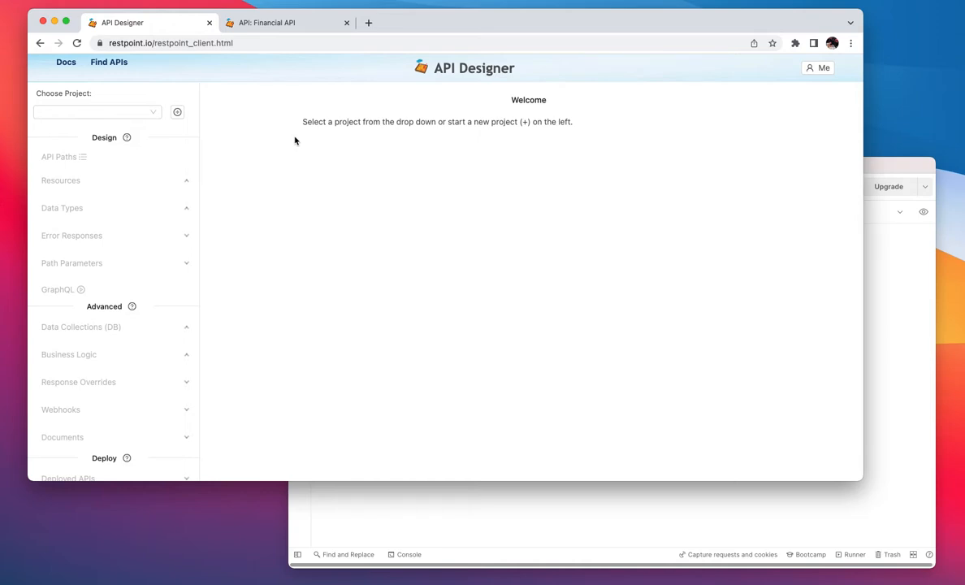
left_click(177, 111)
Step: Create the 'Financial API' project with No Import selected
left_click(254, 140)
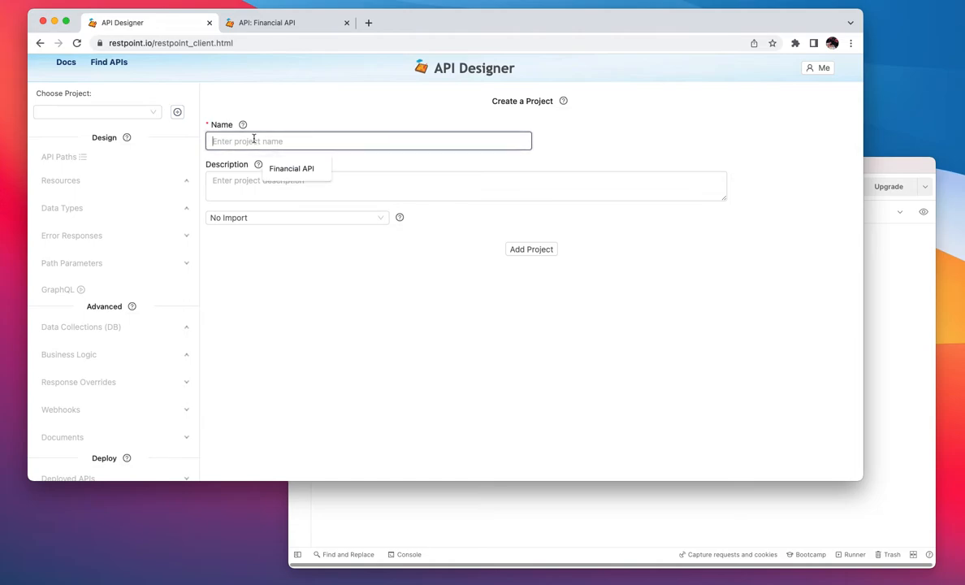
left_click(290, 168)
left_click(283, 218)
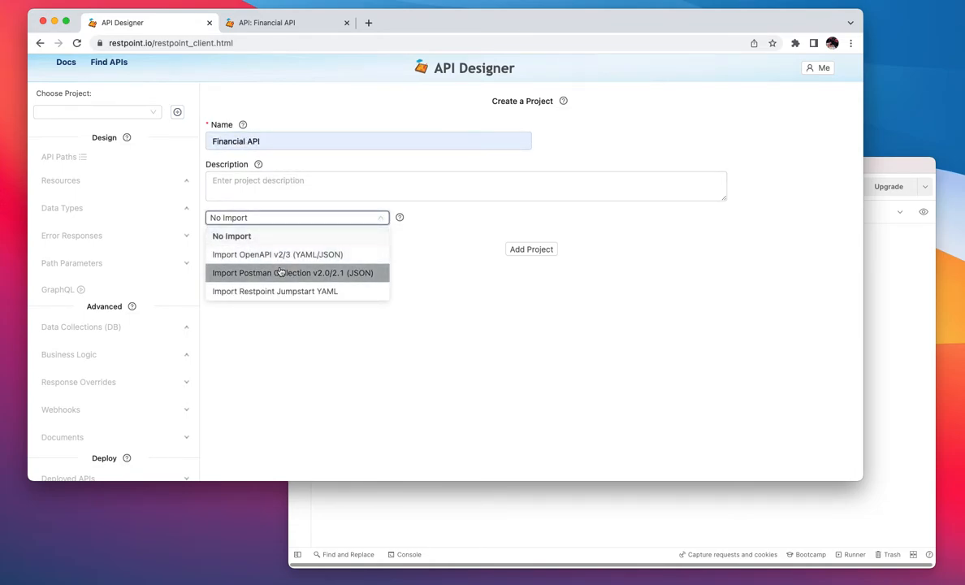
left_click(520, 254)
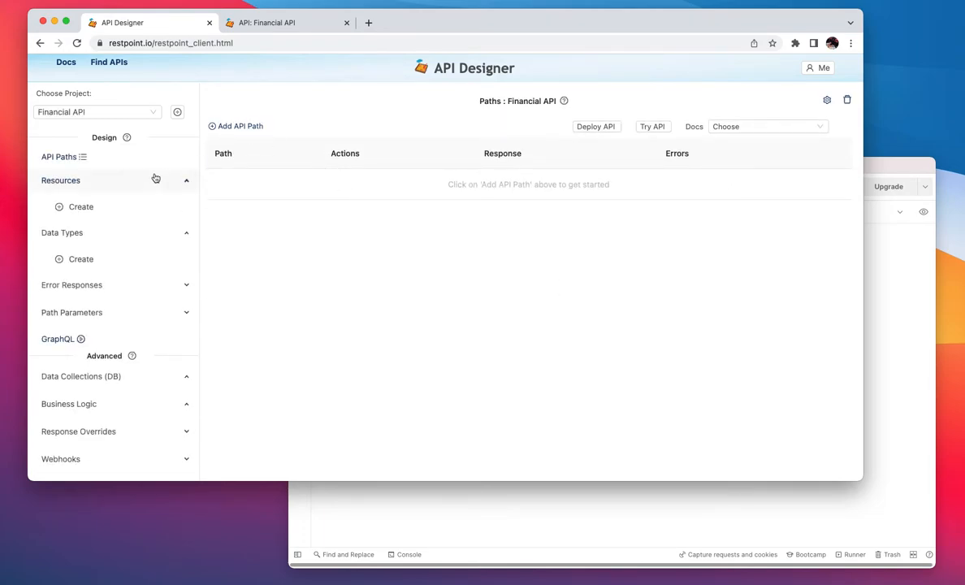
Step: Add a new 'portfolios' API path using the Collection set of actions
left_click(155, 181)
left_click(134, 209)
left_click(235, 127)
left_click(353, 166)
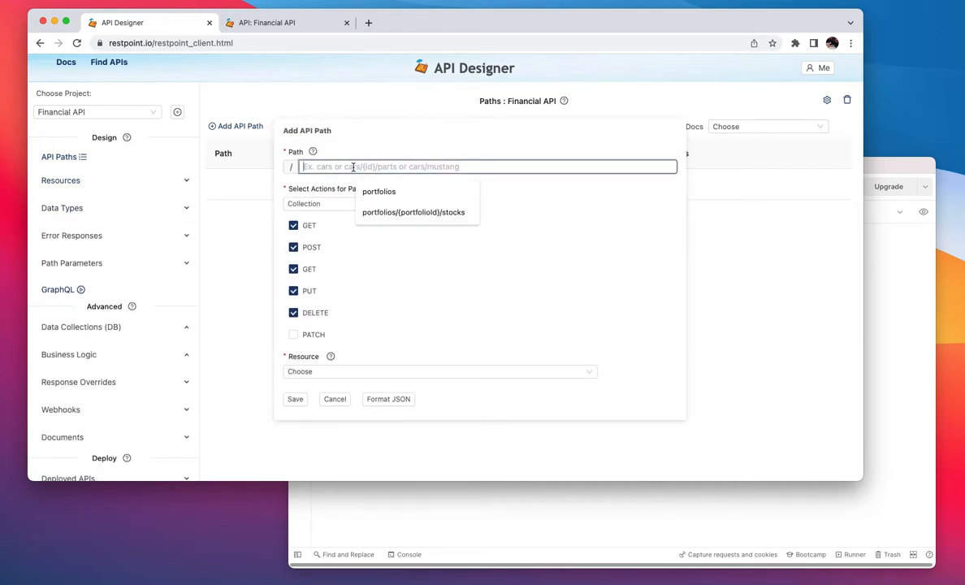
left_click(419, 192)
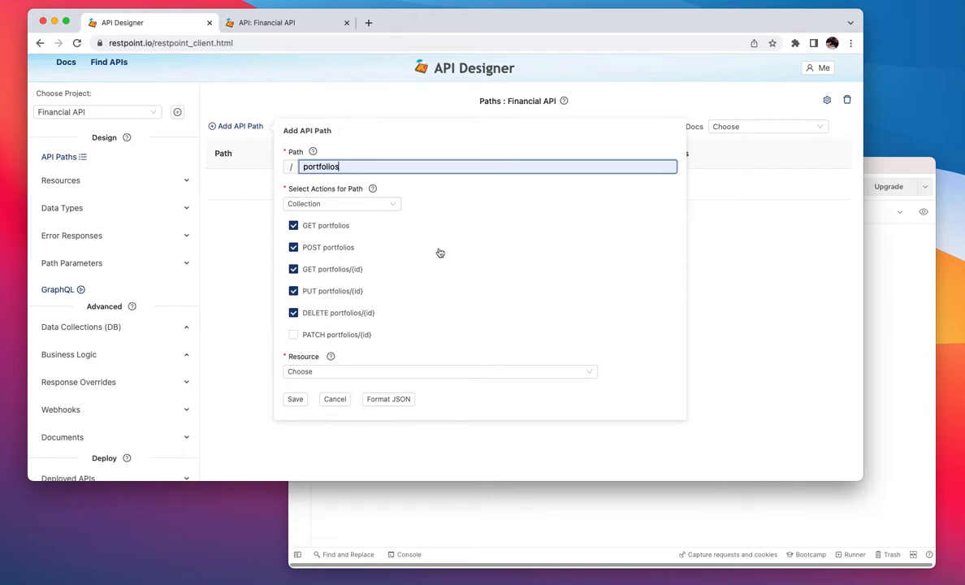
left_click(367, 205)
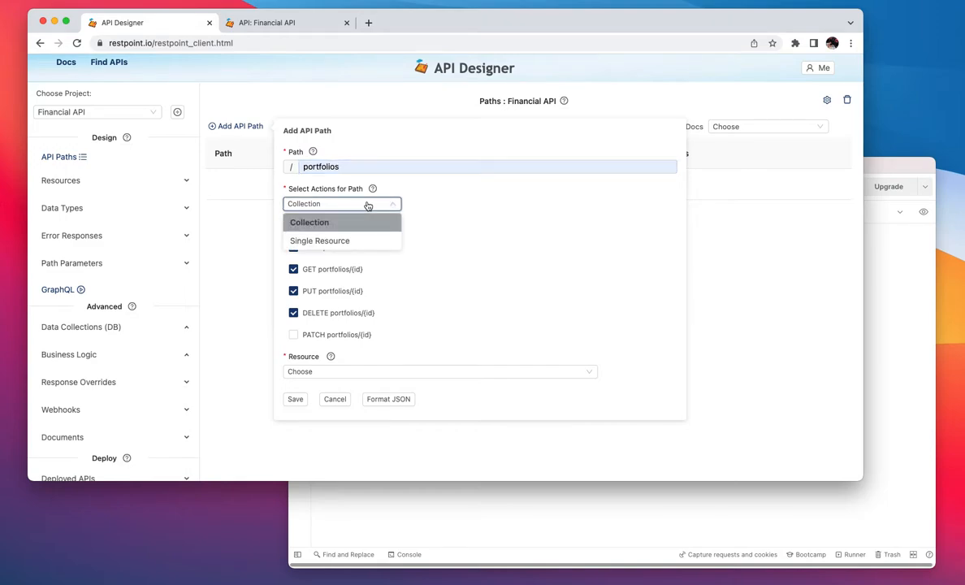
left_click(368, 206)
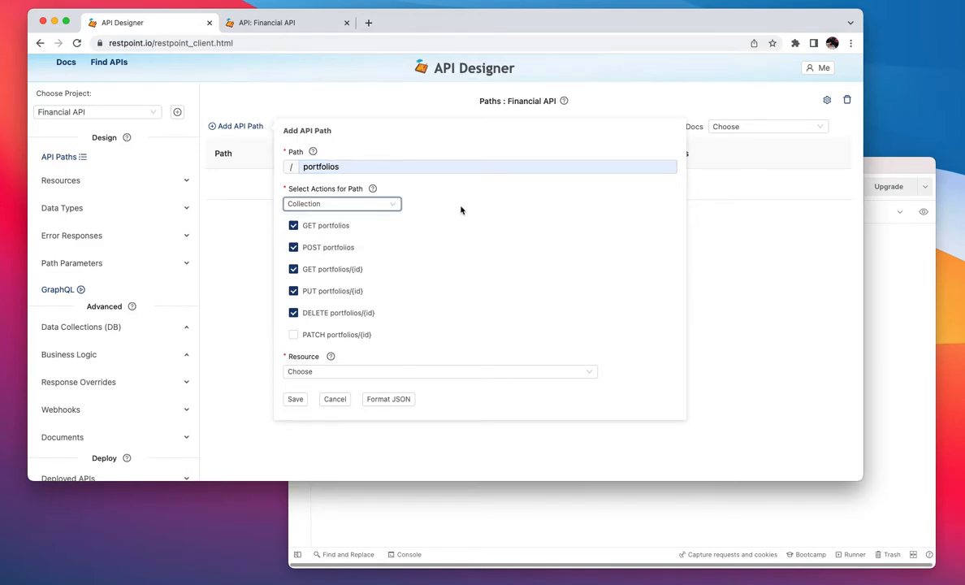
Step: Build the resource from a JSON example named 'Dividend stocks', described 'A list of great dividend stocks', and save
left_click(458, 372)
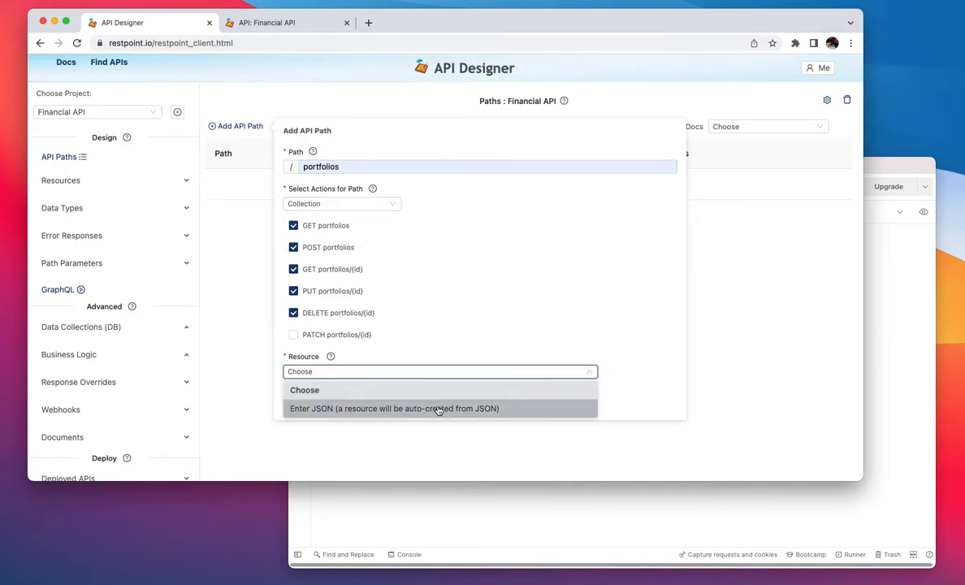
left_click(438, 409)
scroll(480, 329, "down", 1)
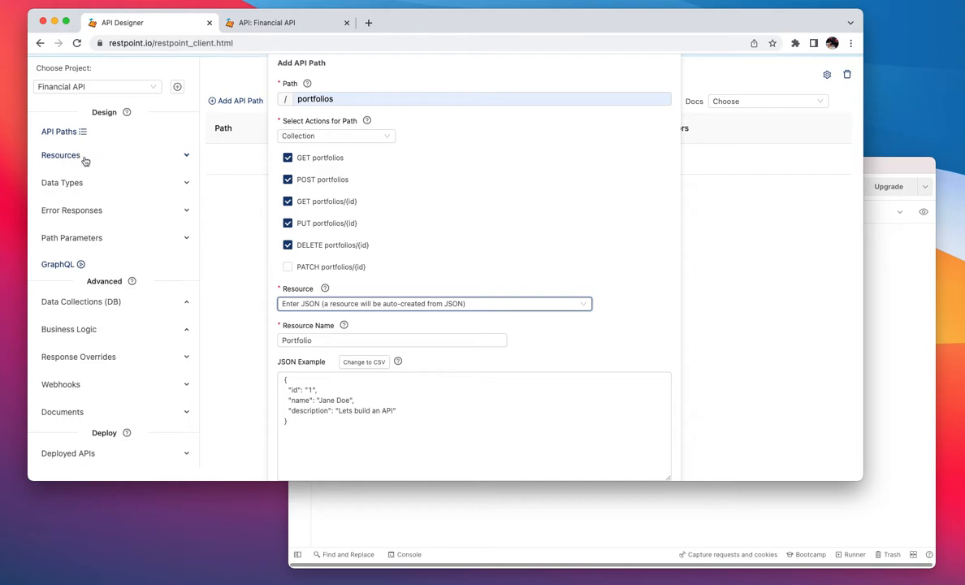
left_click(386, 430)
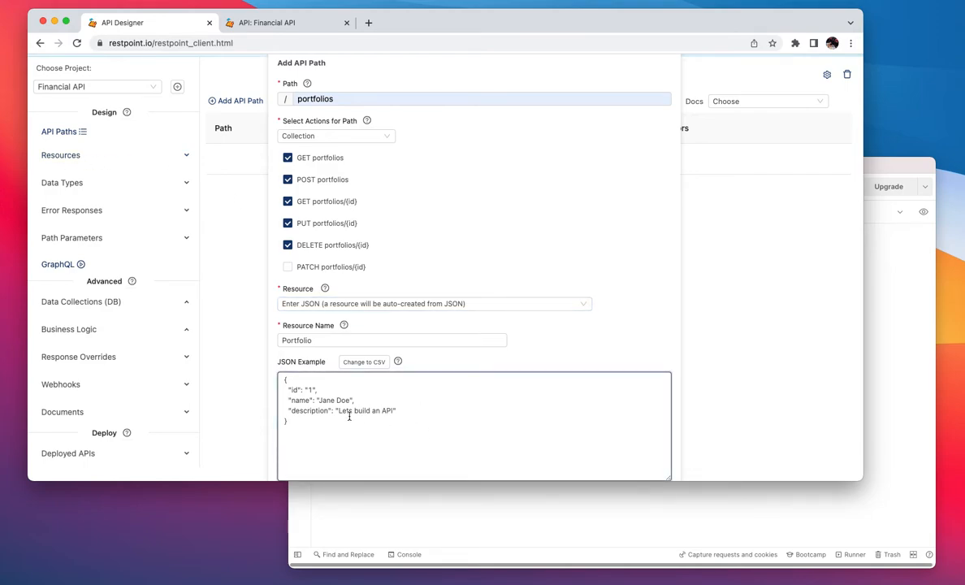
left_click_drag(319, 400, 350, 400)
type("Dividend stocks")
double_click(344, 411)
left_click(390, 411, "shift")
type("A list of great divide")
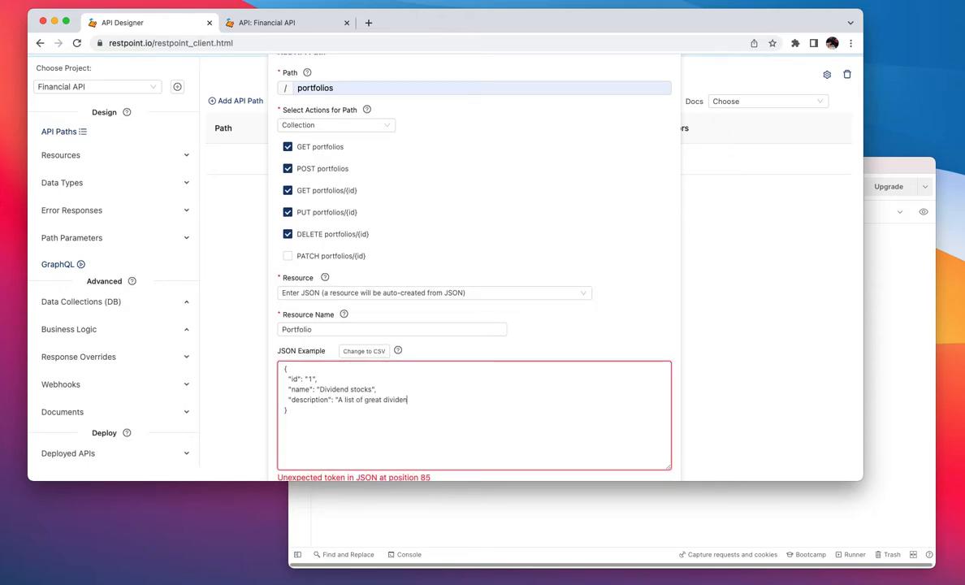
type("nd stocks\"")
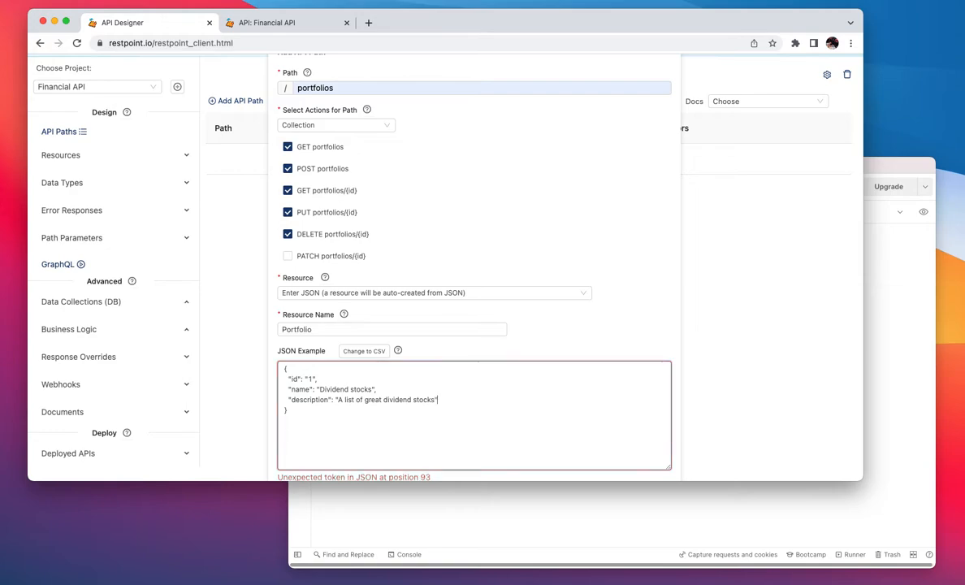
scroll(573, 407, "down", 1)
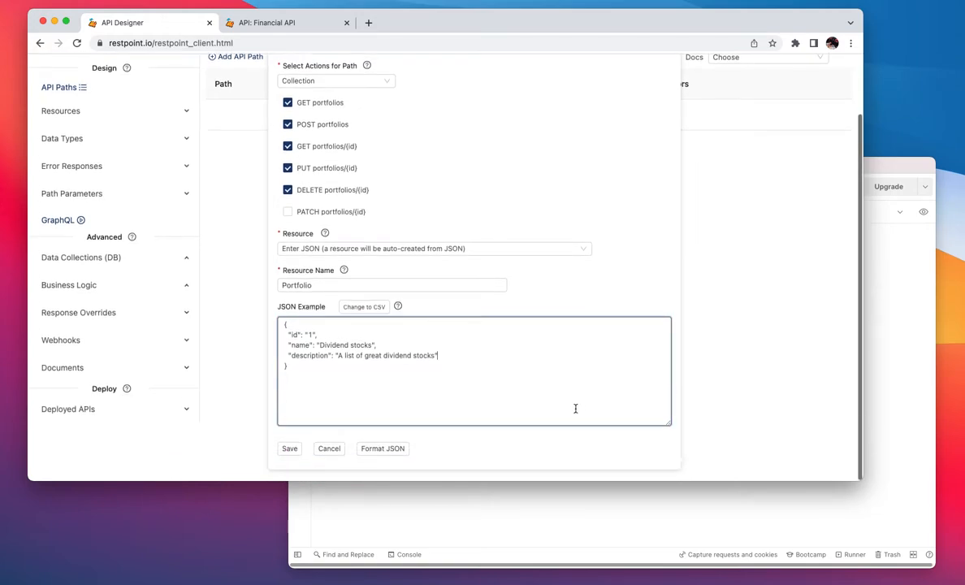
left_click(288, 449)
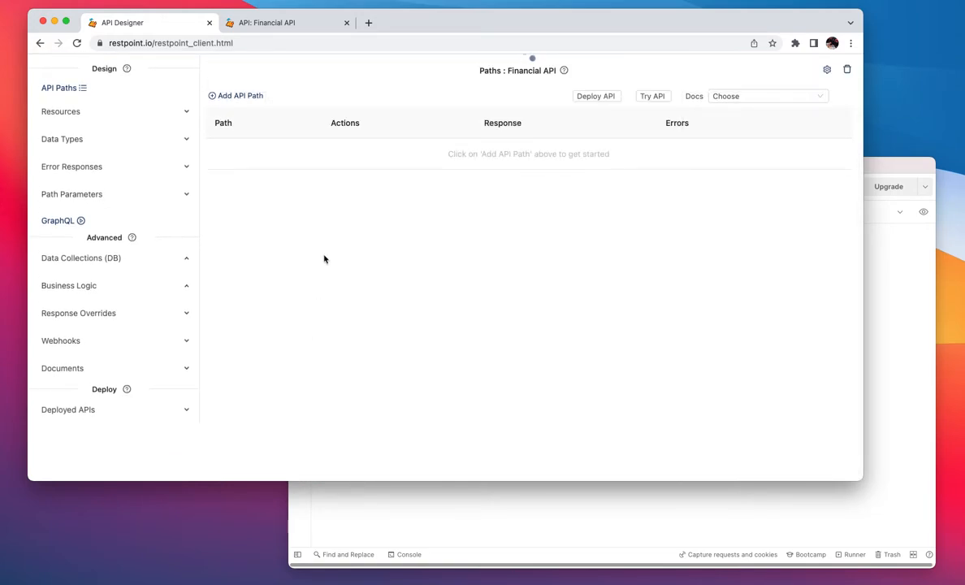
scroll(329, 259, "up", 1)
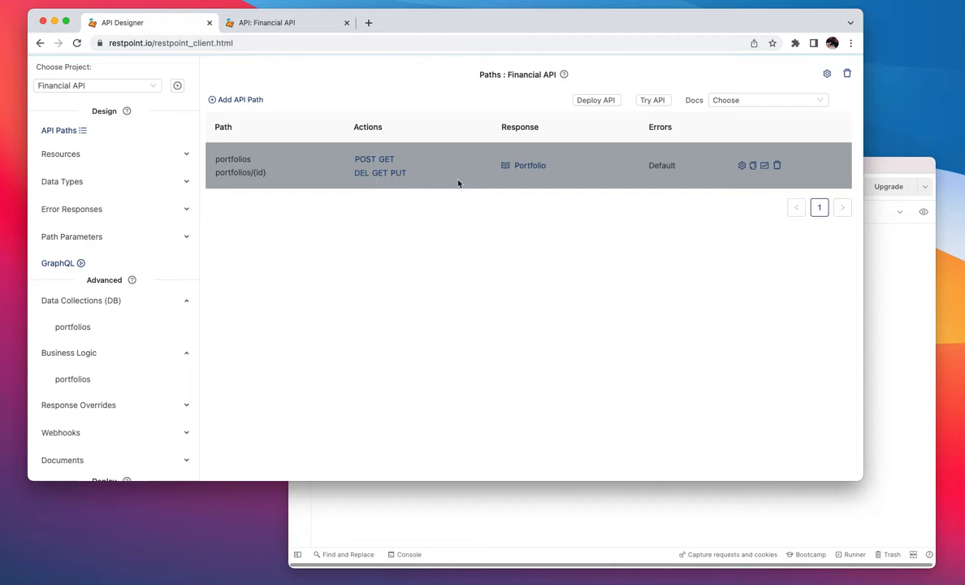
left_click(504, 167)
left_click(504, 167)
left_click(104, 156)
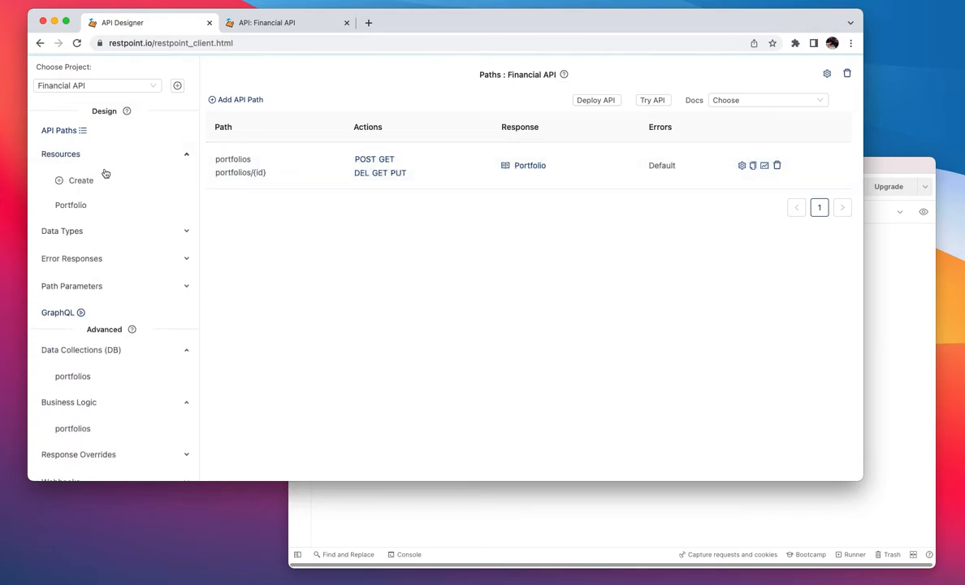
left_click(72, 208)
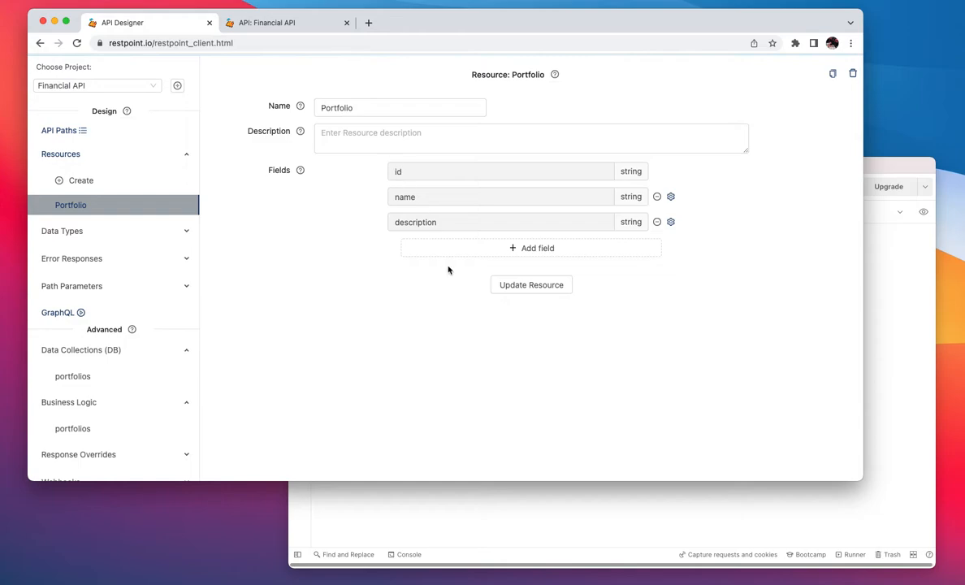
left_click(78, 133)
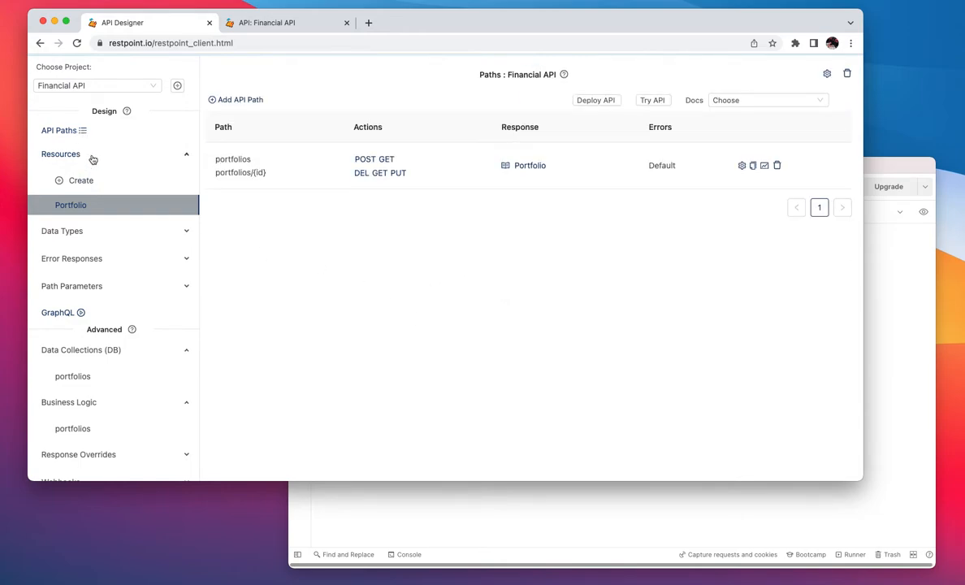
left_click(82, 154)
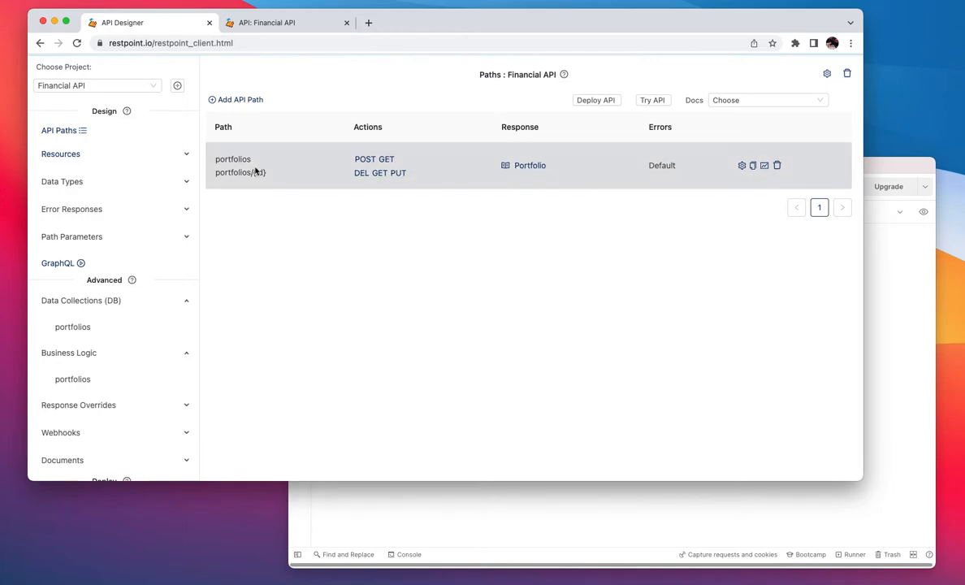
left_click(108, 303)
left_click(100, 327)
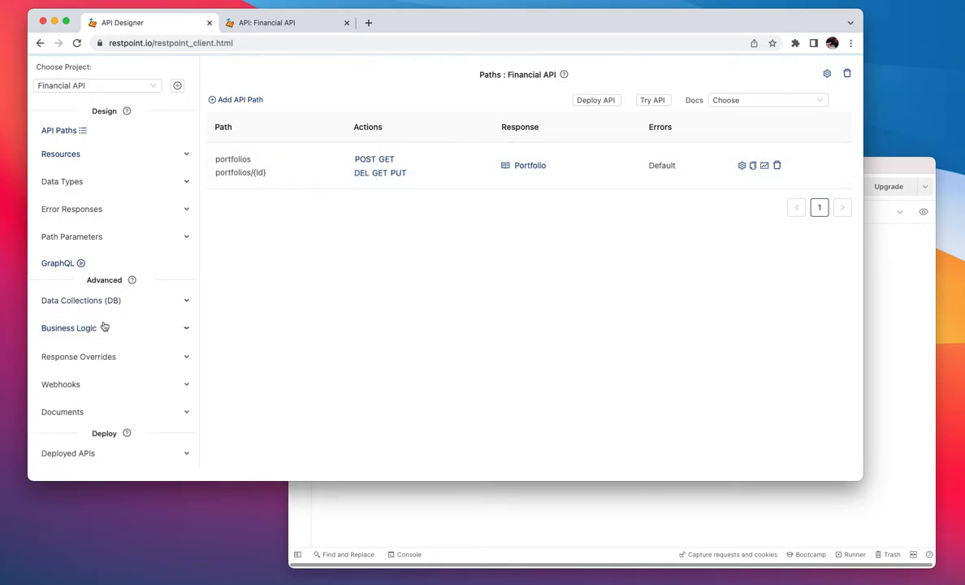
left_click(95, 301)
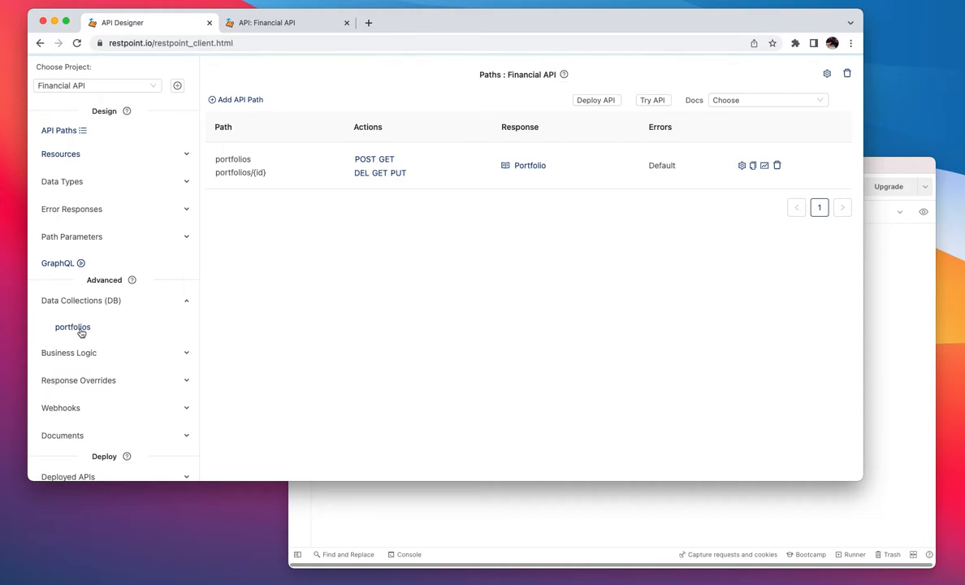
Step: Fill a new portfolios data record with id 2, name 'My tech stocks' and a description
left_click(81, 329)
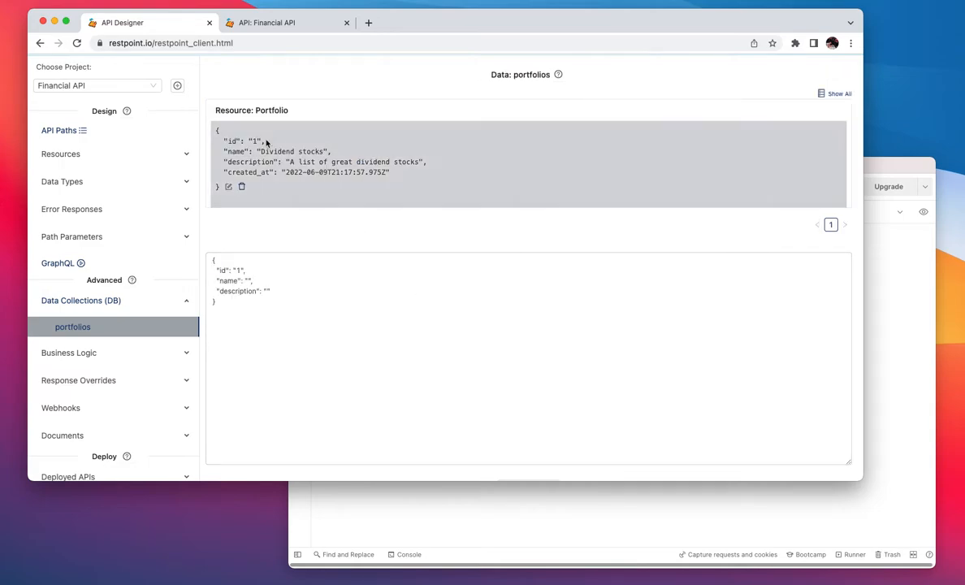
left_click(239, 269)
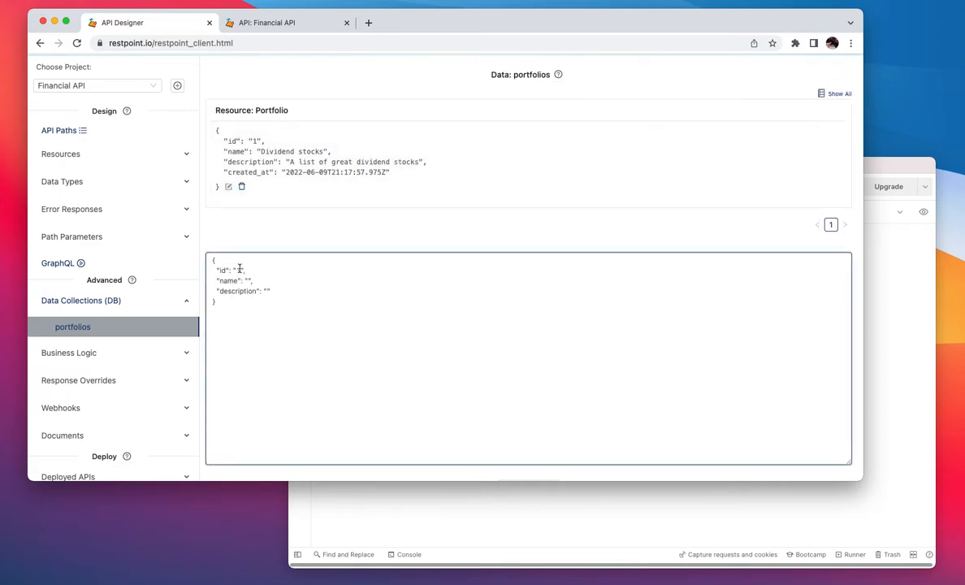
left_click(249, 281)
type("My tech stocks")
left_click(265, 293)
type("Lsit of mf my tech stocks")
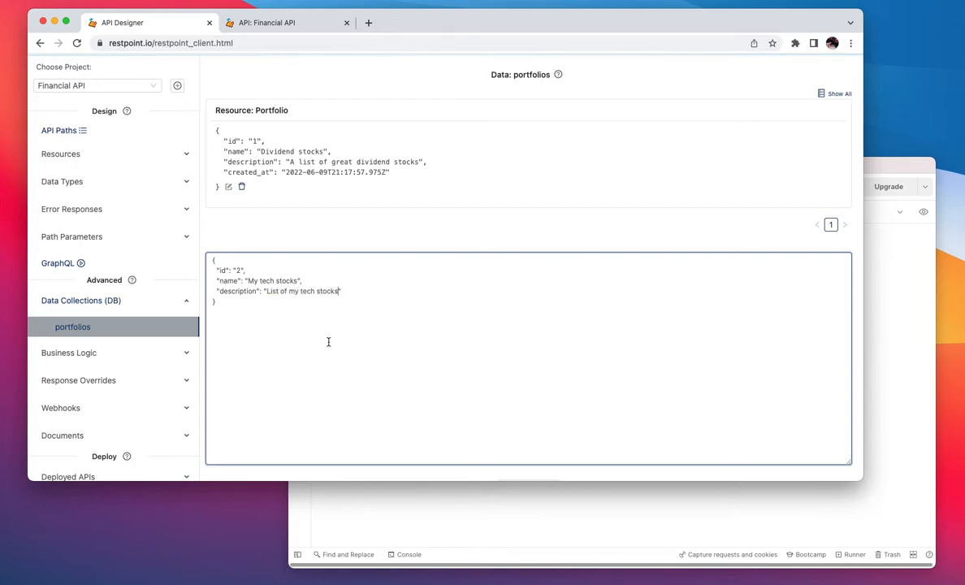
scroll(339, 323, "down", 2)
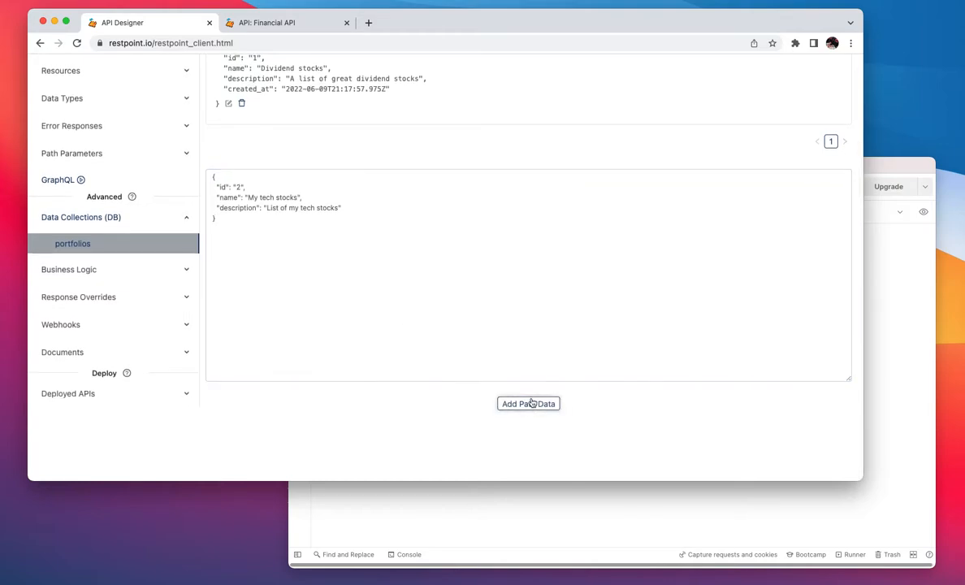
scroll(433, 219, "up", 4)
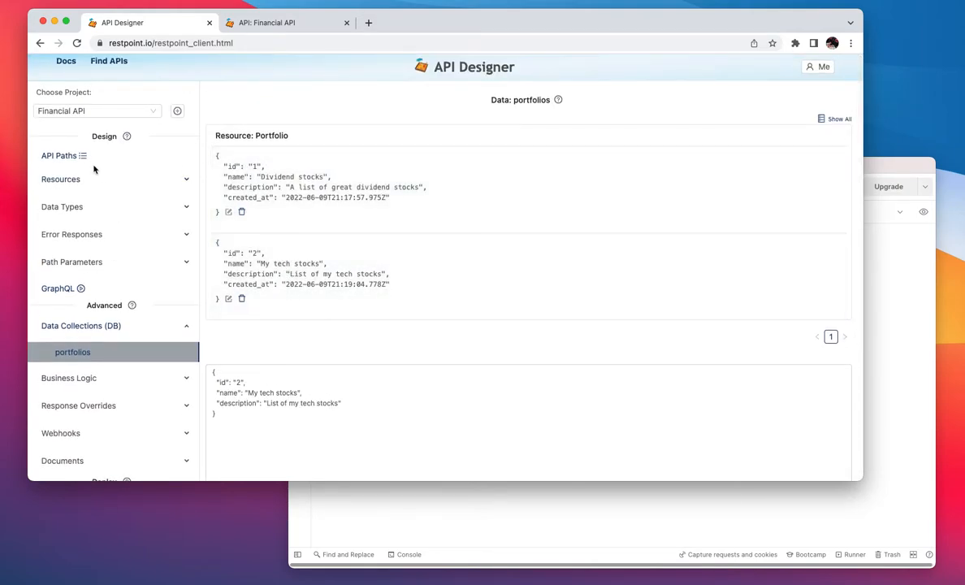
Step: Return to the API paths list and open the interactive Swagger docs
left_click(81, 159)
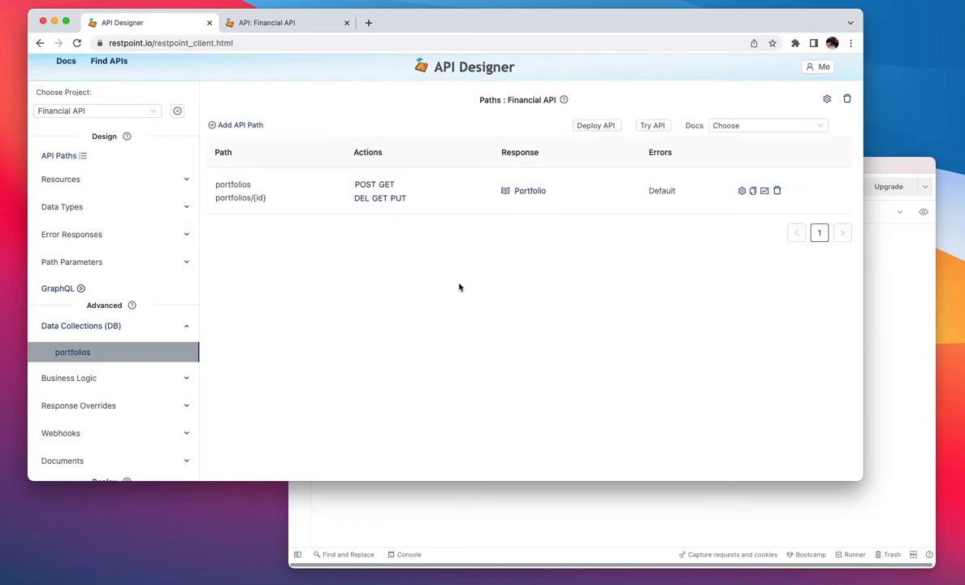
left_click(140, 326)
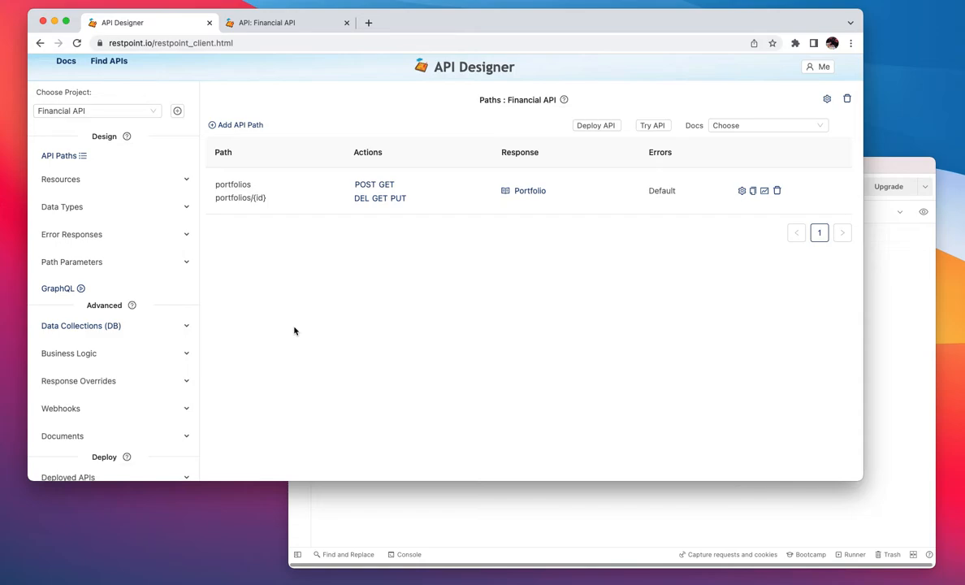
left_click(650, 126)
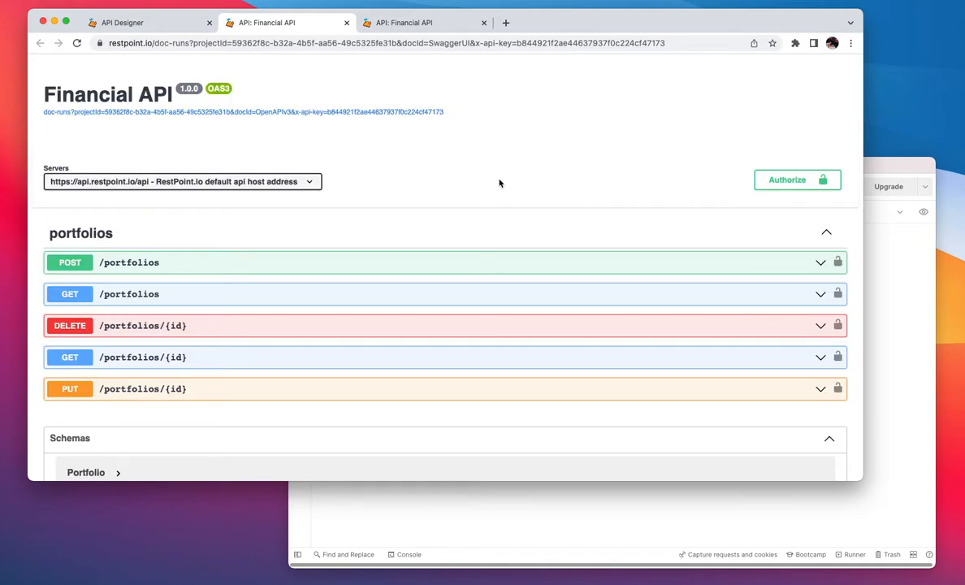
Step: Authorize the Swagger docs with both the x-api-key and x-project key values
left_click(766, 189)
double_click(398, 175)
key("super+c")
left_click(311, 228)
key("super+v")
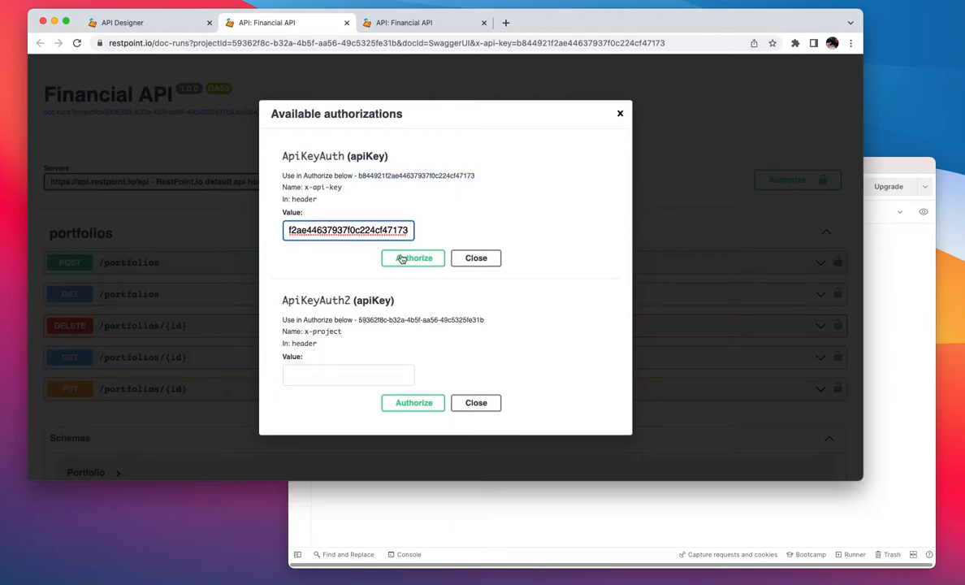
left_click(401, 257)
double_click(372, 321)
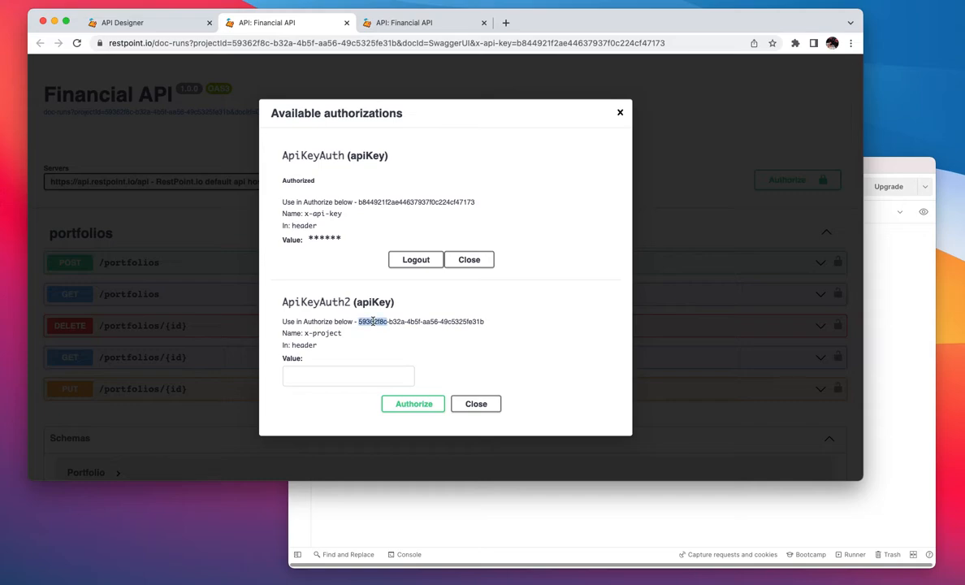
left_click(476, 321, "shift")
key("super+c")
left_click(379, 374)
key("super+v")
left_click(413, 403)
left_click(469, 403)
Step: Run GET /portfolios, returning both saved portfolios, then collapse the operation
scroll(482, 324, "down", 1)
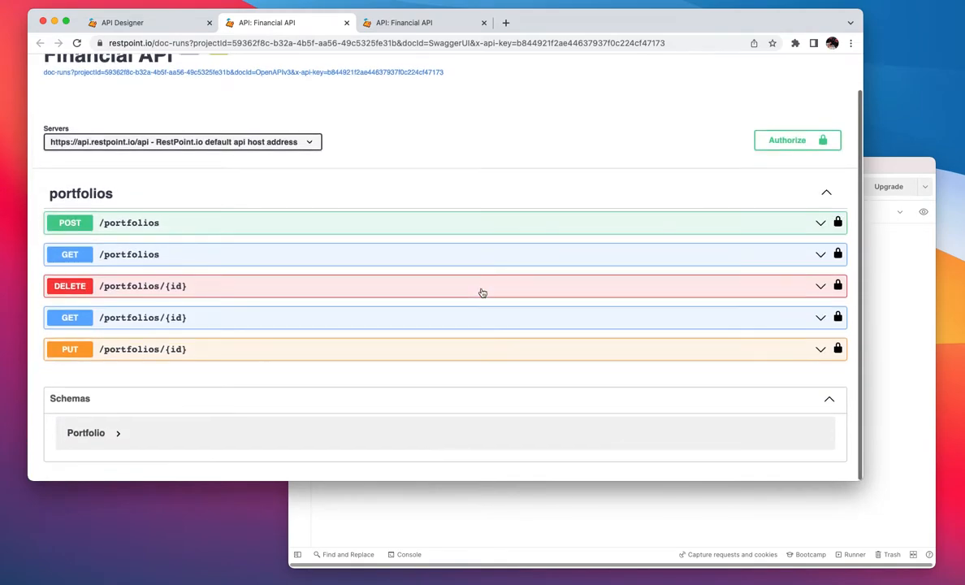
left_click(436, 256)
scroll(438, 258, "down", 2)
scroll(437, 257, "down", 2)
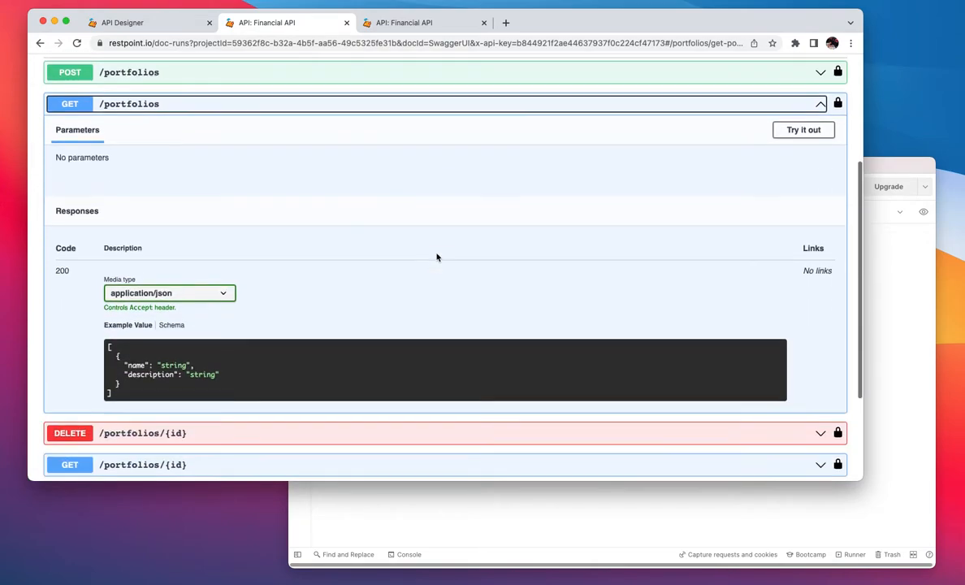
left_click(799, 130)
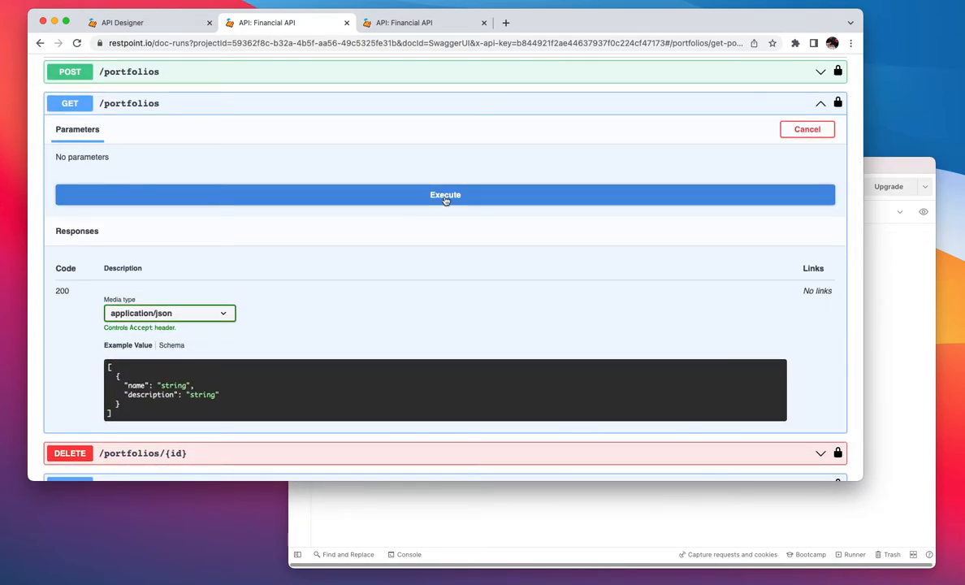
left_click(467, 195)
scroll(503, 302, "down", 6)
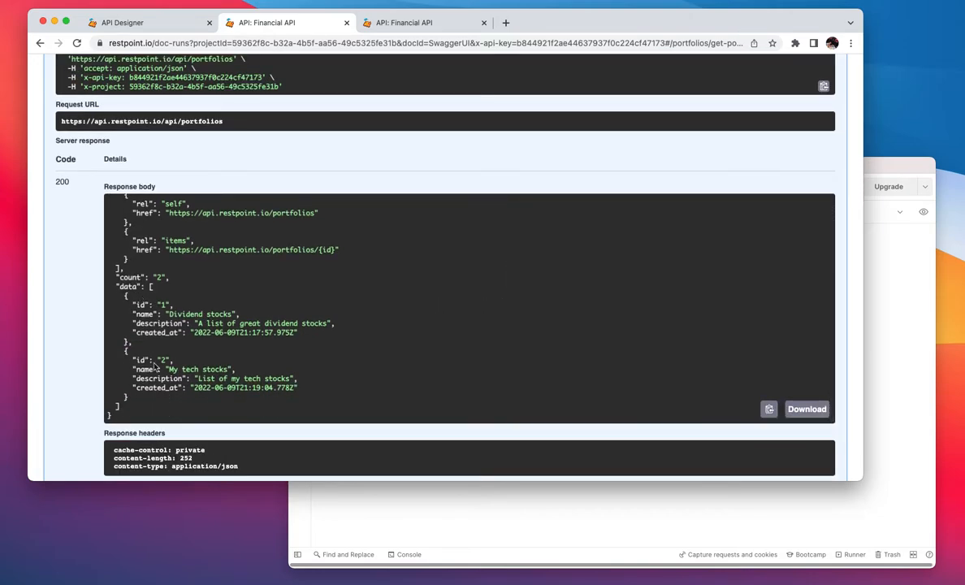
scroll(304, 347, "up", 2)
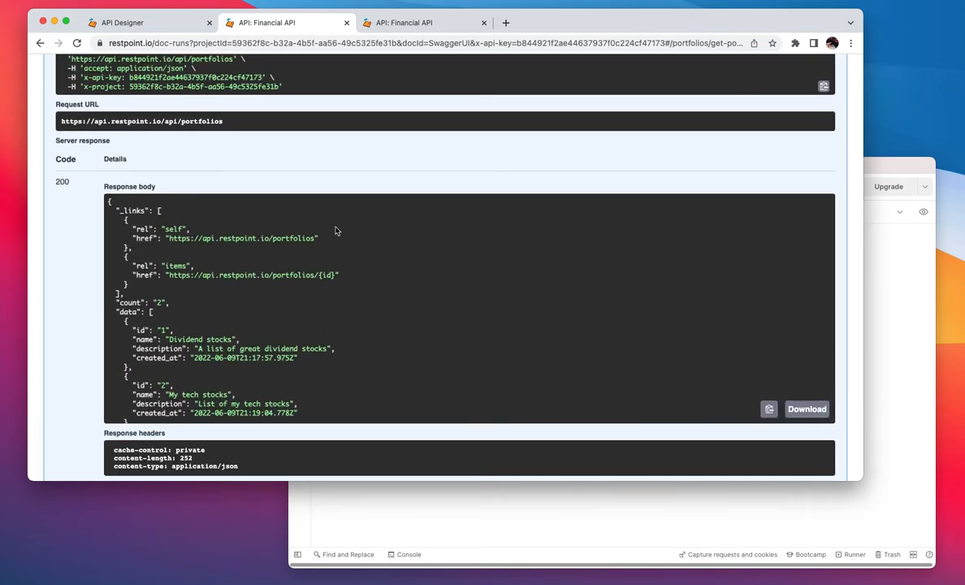
scroll(394, 166, "up", 10)
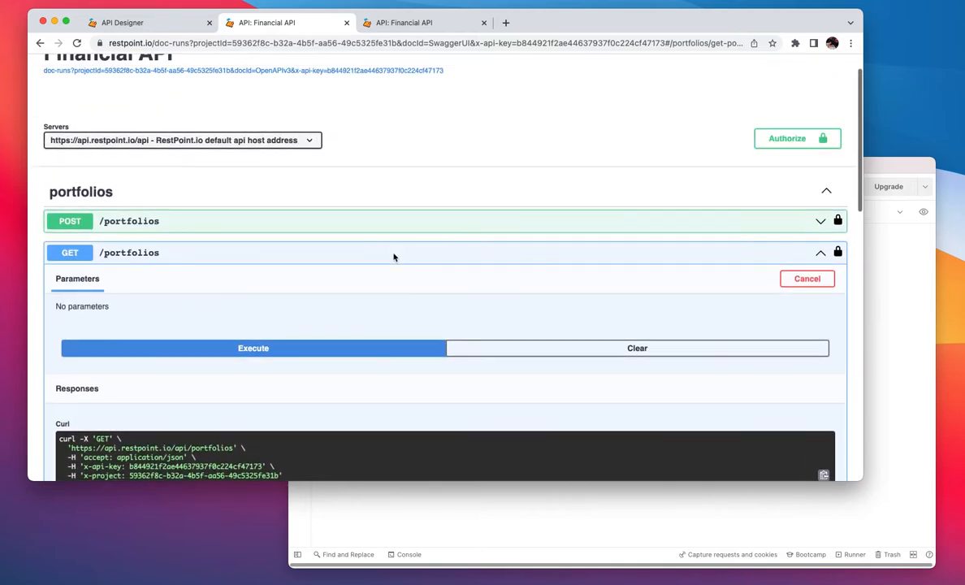
scroll(394, 257, "up", 1)
left_click(297, 297)
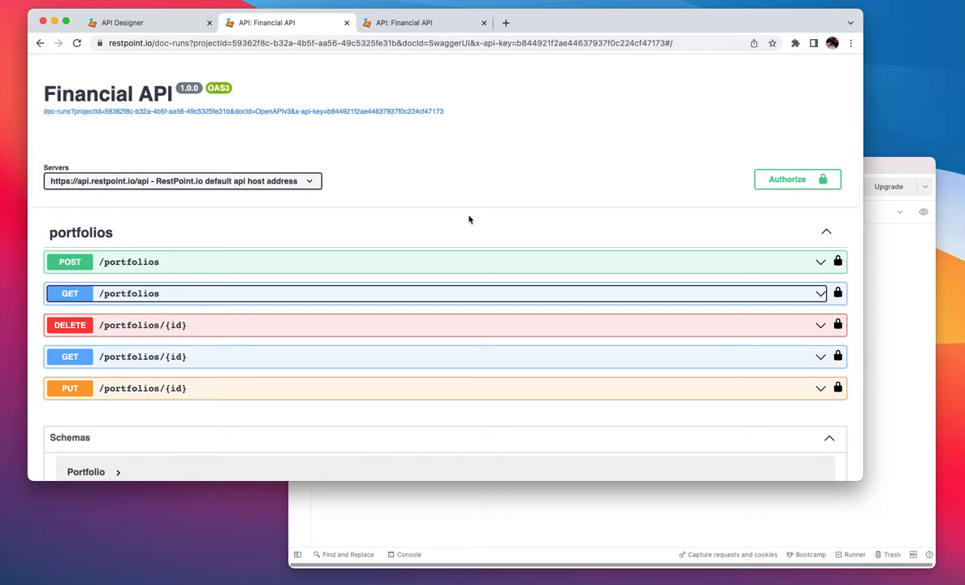
Step: Start a new API path for portfolios/{portfolioId}/stocks in the API Designer
left_click(139, 25)
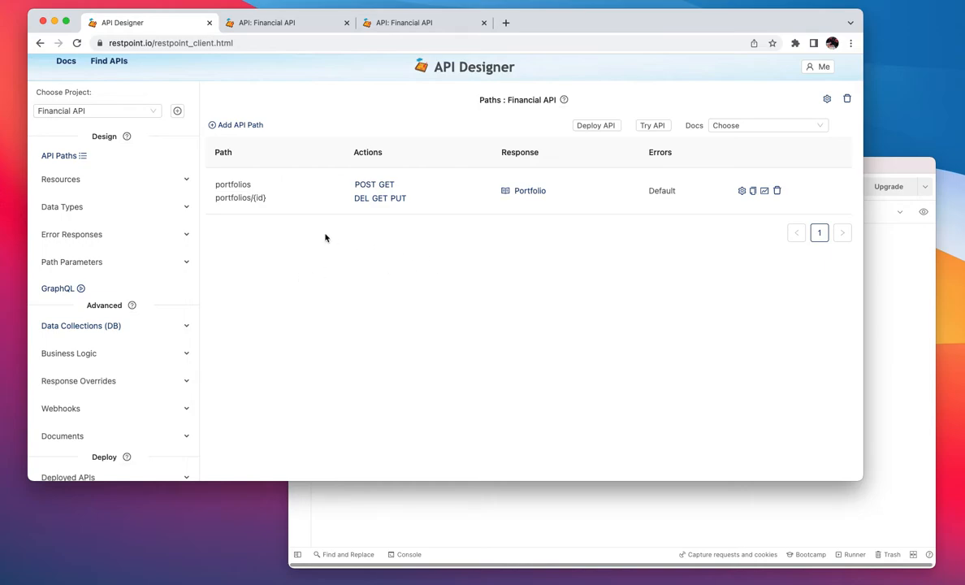
left_click(247, 125)
left_click(332, 163)
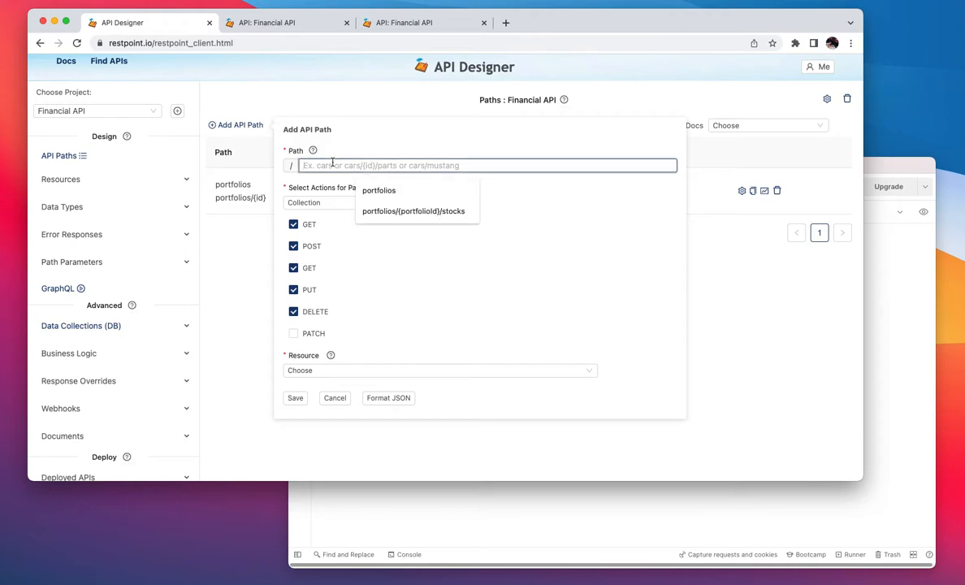
left_click(418, 210)
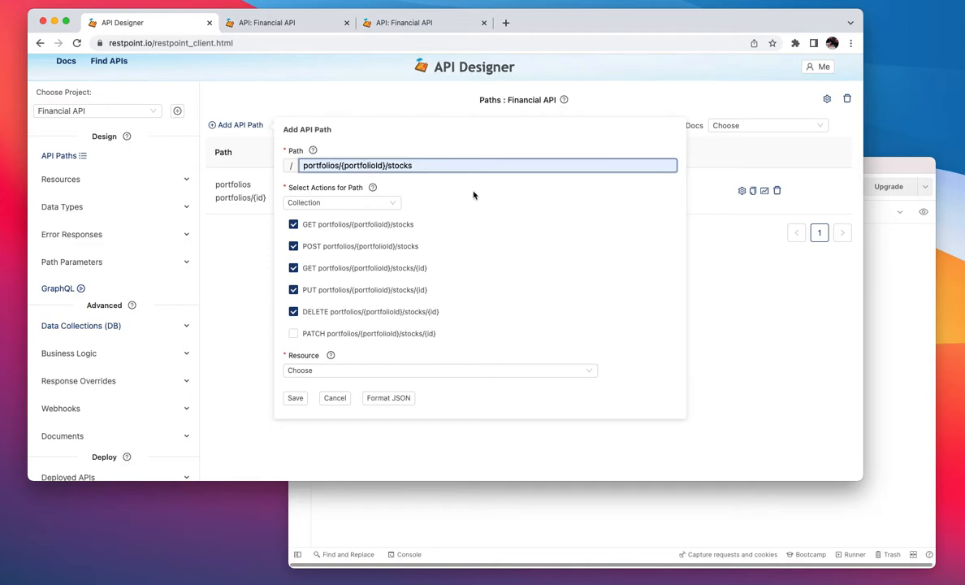
Step: Generate the Stock resource from a JSON example, turning the name key into ticker with value AMZN
left_click(370, 371)
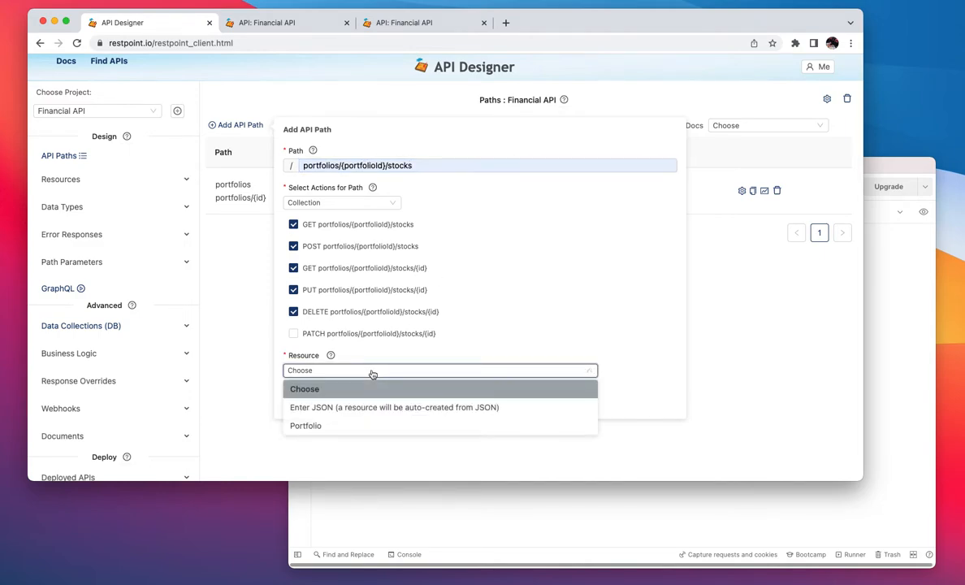
left_click(350, 409)
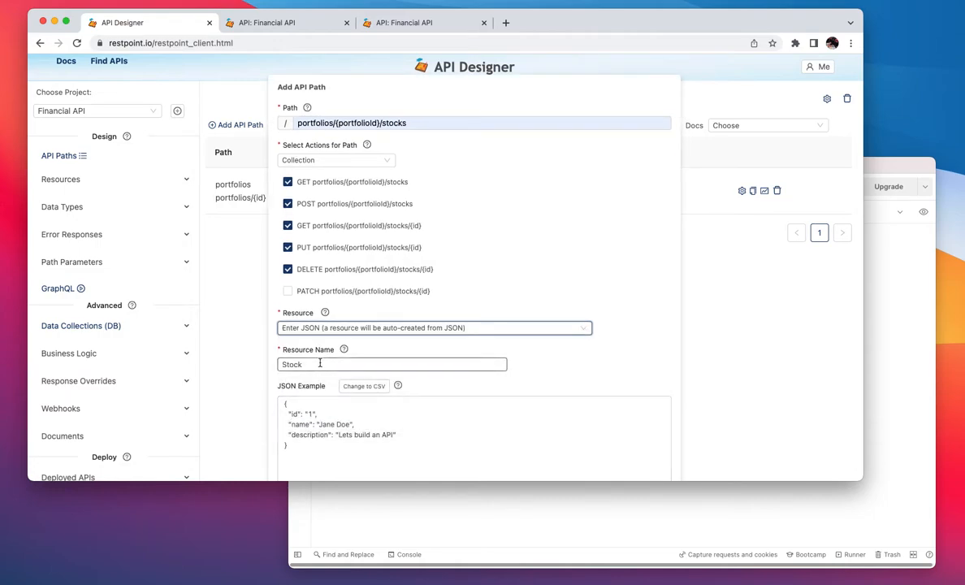
scroll(344, 431, "down", 2)
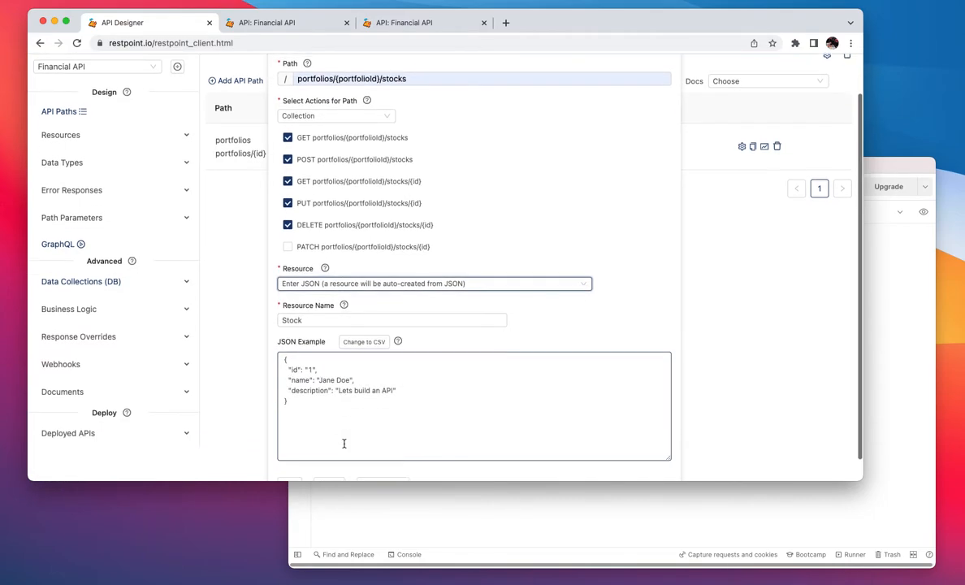
double_click(300, 367)
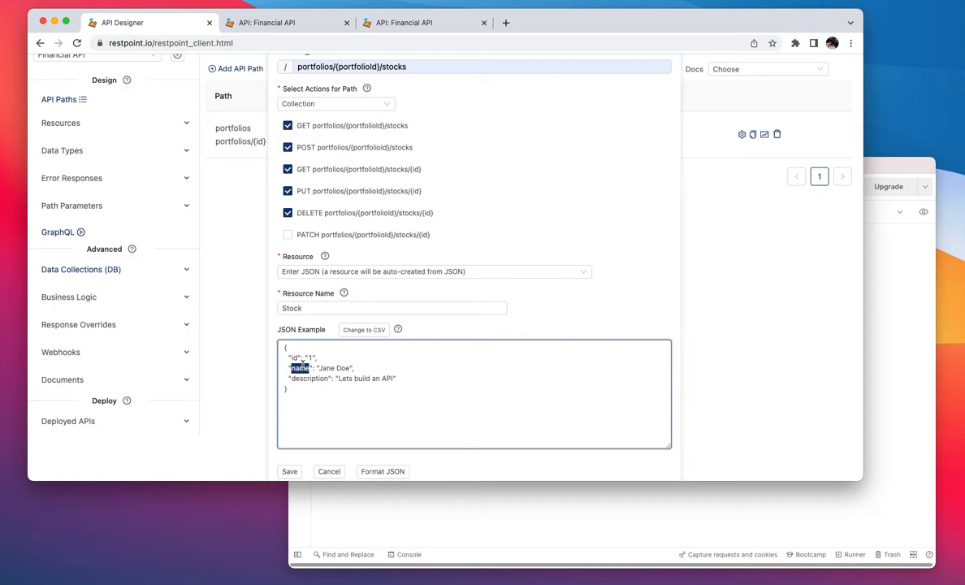
type("ticker")
left_click_drag(319, 368, 351, 370)
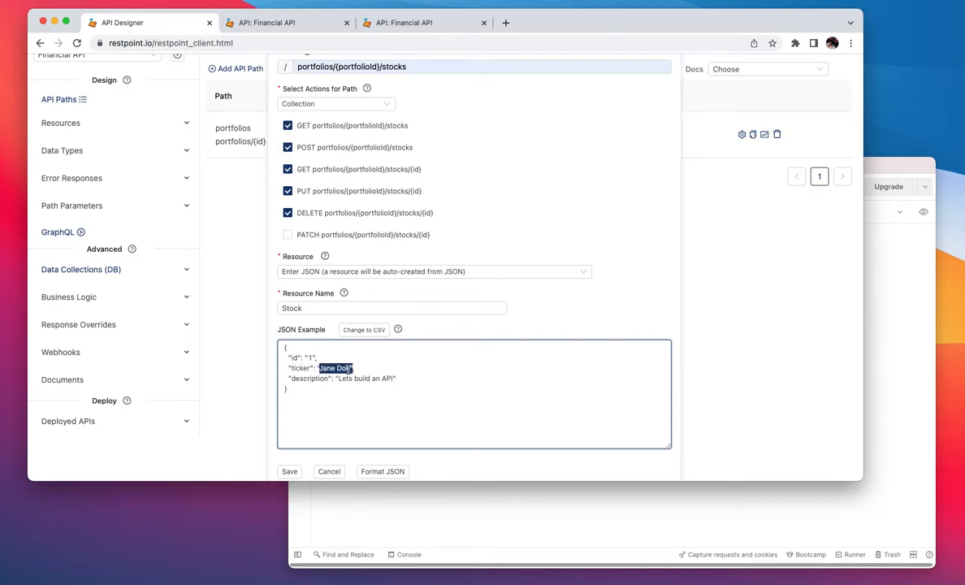
type("AMZN")
Step: Change the description key to name with value 'Amazon Corp', fix the JSON, and save
double_click(312, 367)
type("name")
double_click(329, 367)
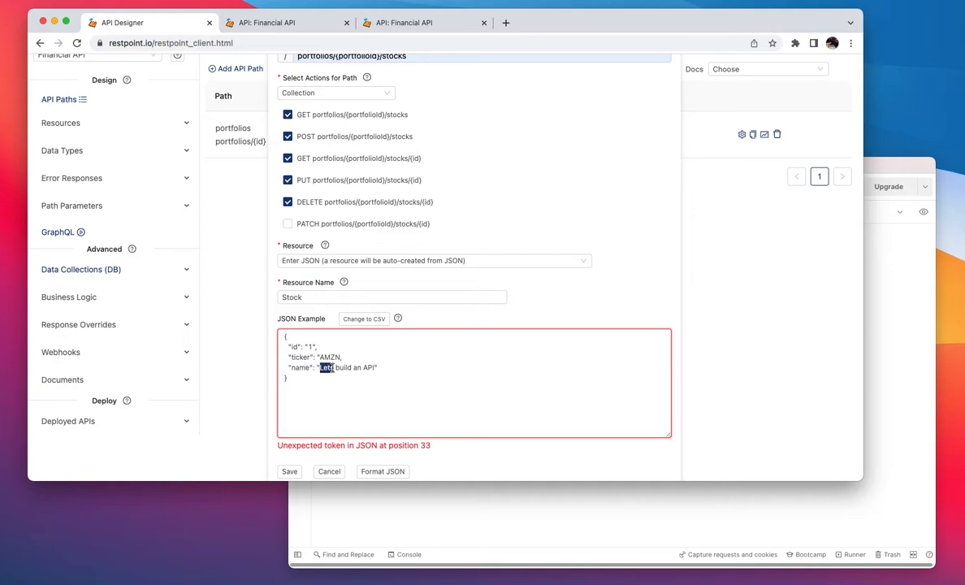
left_click(373, 370, "shift")
type("Ama")
left_click(371, 356)
type("\",")
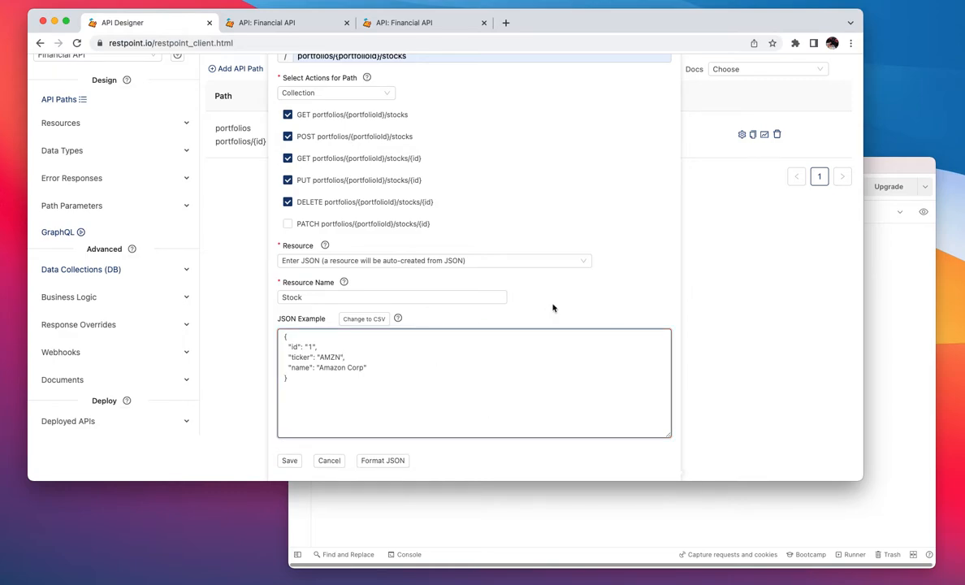
scroll(553, 307, "up", 2)
scroll(553, 307, "down", 3)
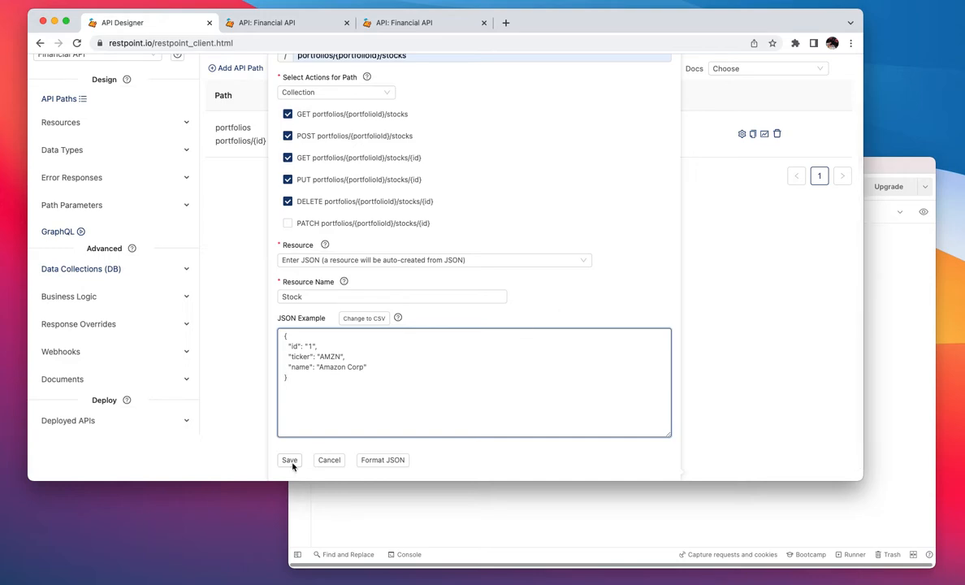
left_click(290, 460)
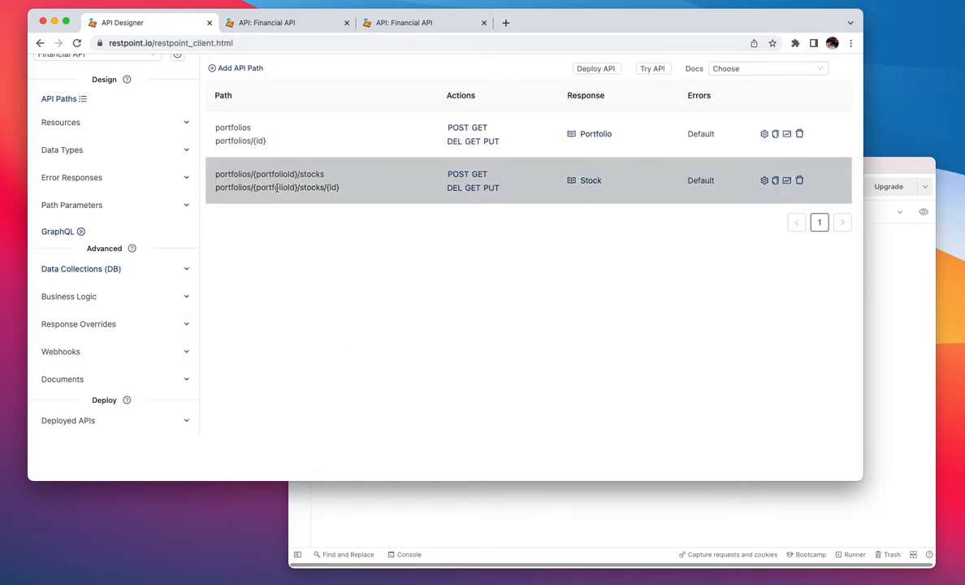
scroll(416, 325, "up", 2)
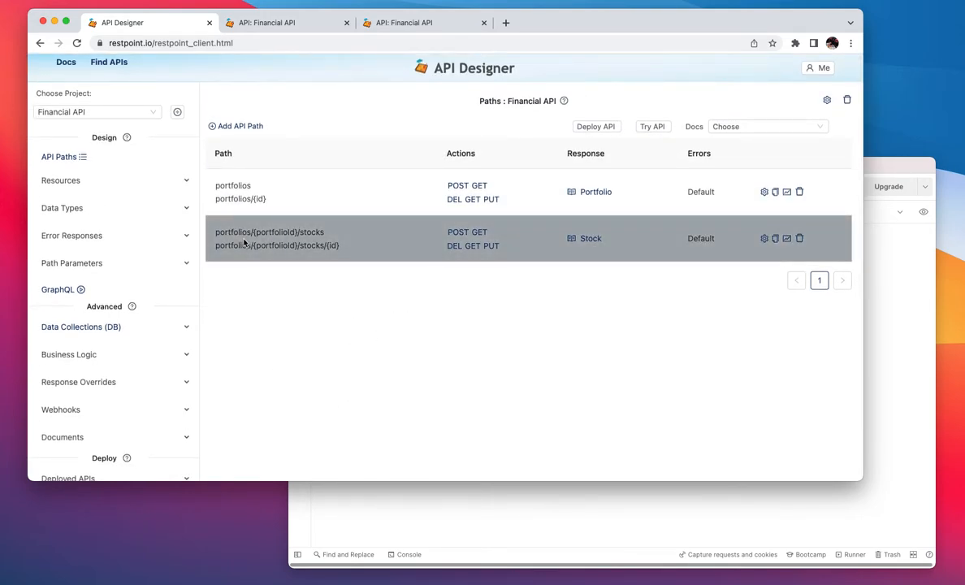
left_click(653, 127)
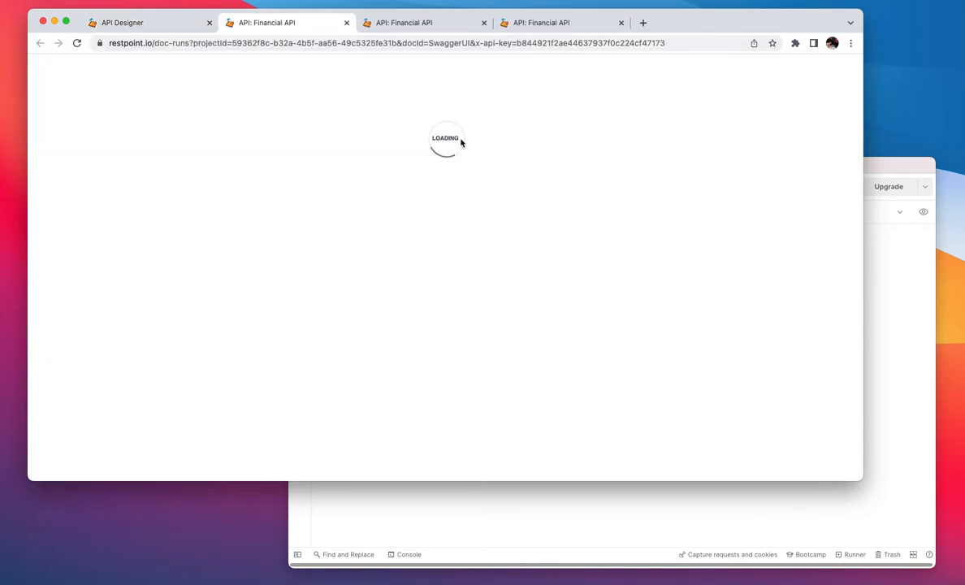
scroll(357, 319, "down", 8)
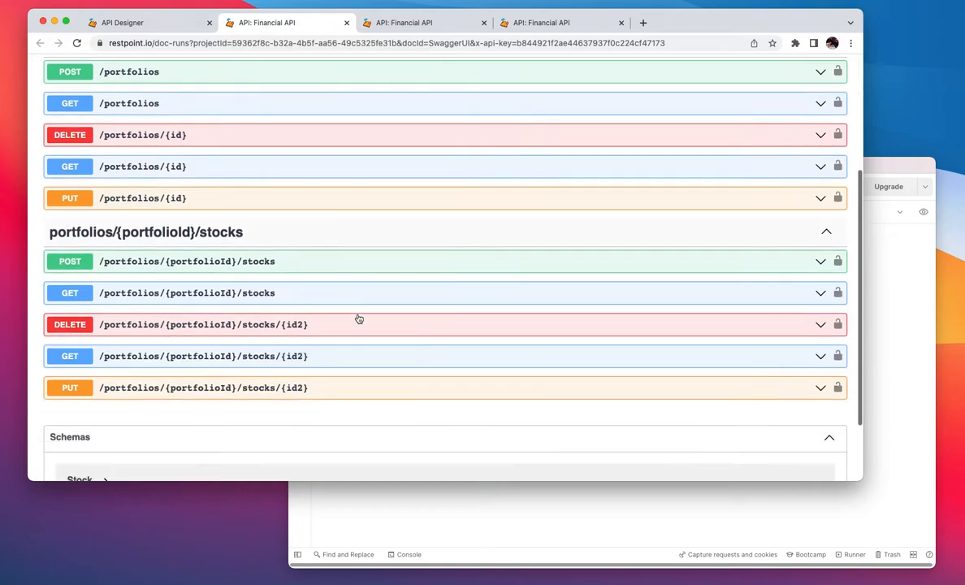
scroll(357, 319, "up", 3)
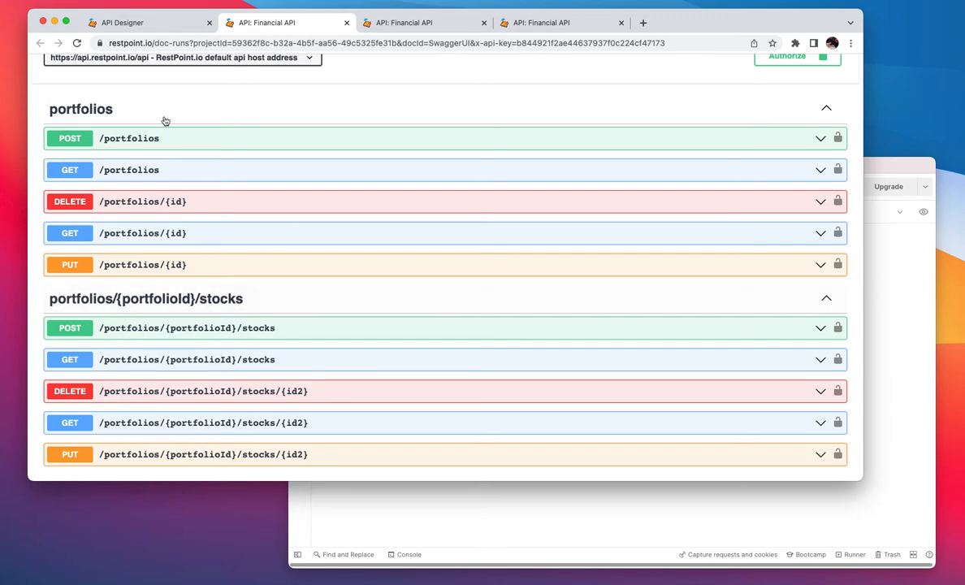
left_click(160, 26)
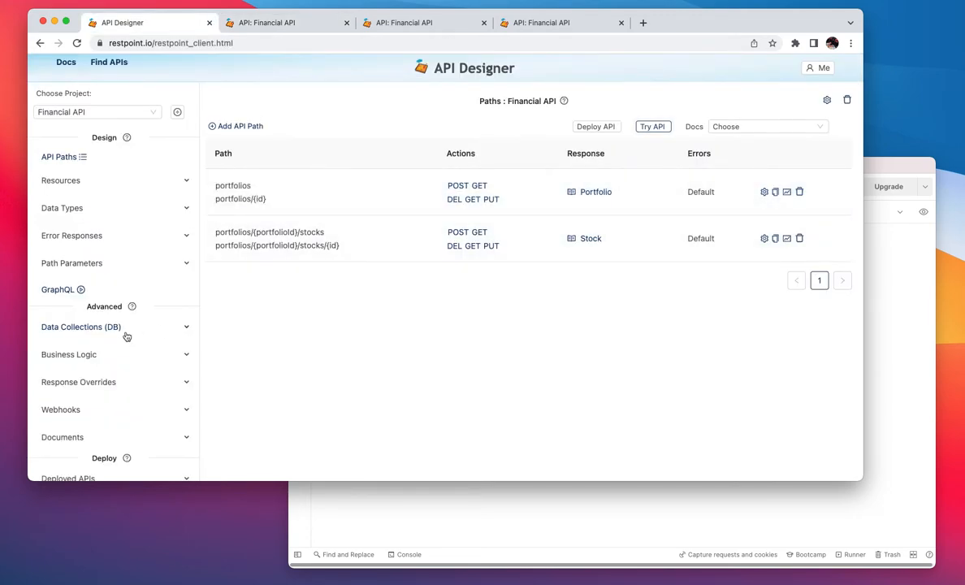
Step: Open the stocks data collection and add a TSLA 'Tesla' stock record for portfolioId 1
left_click(128, 332)
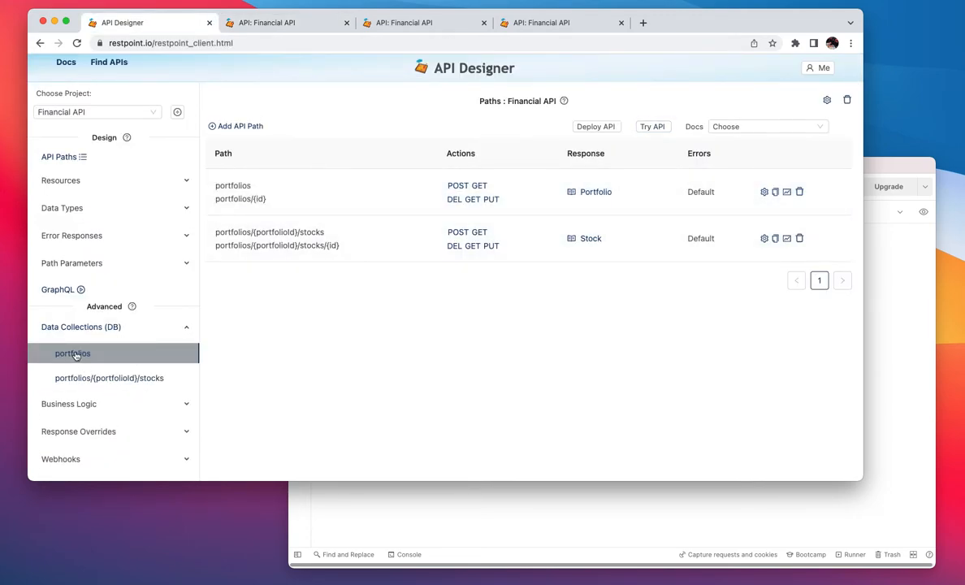
left_click(125, 381)
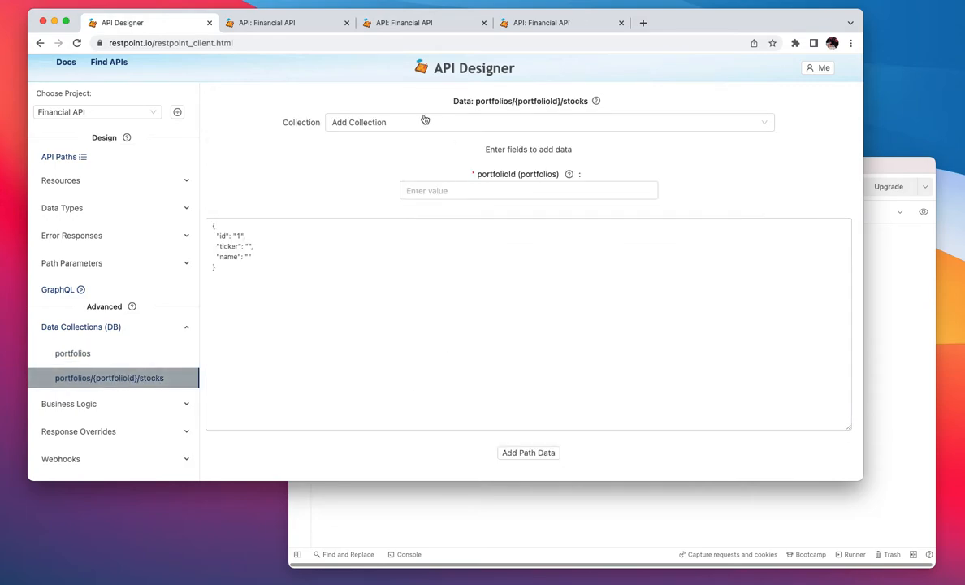
left_click(386, 123)
left_click(376, 146)
left_click(411, 190)
type("1")
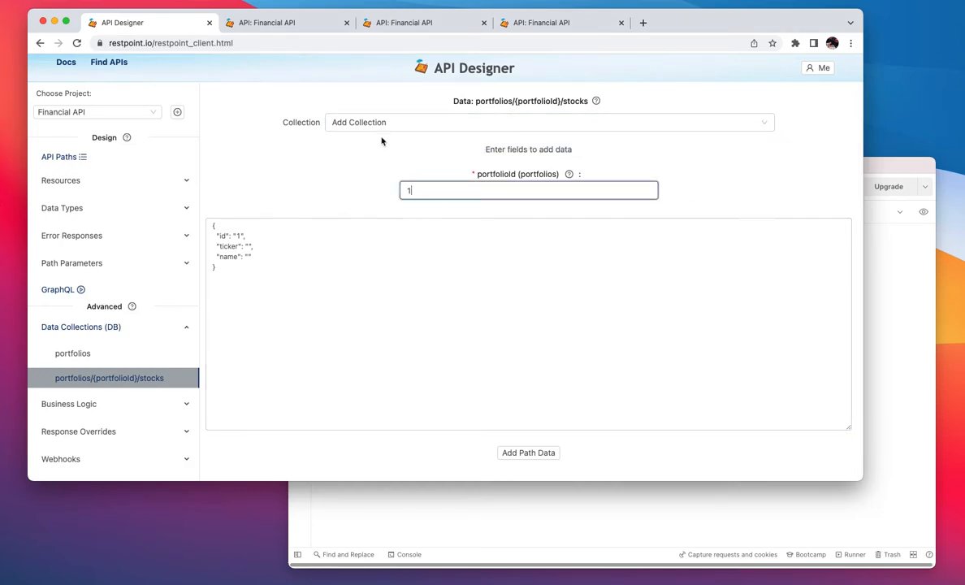
left_click(248, 247)
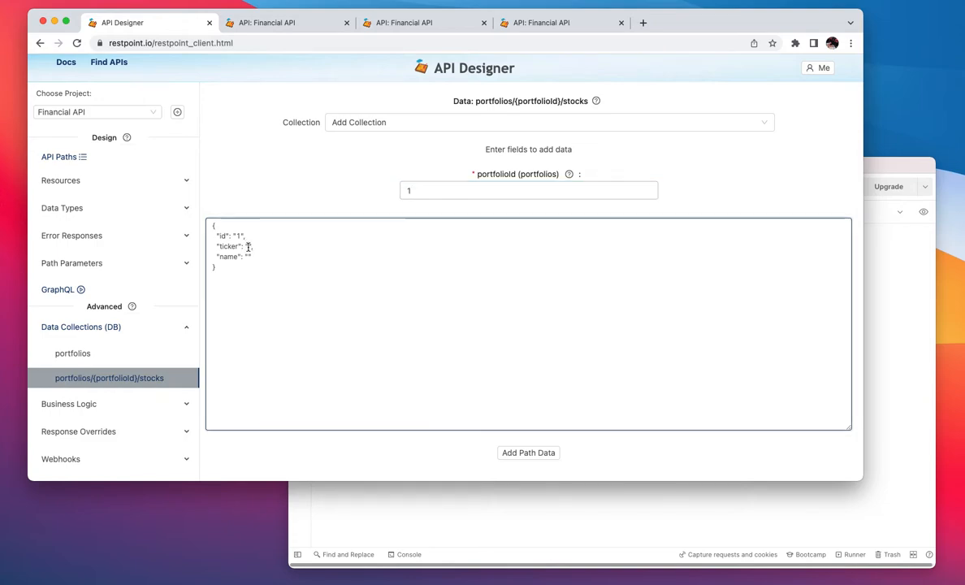
type("Tesla")
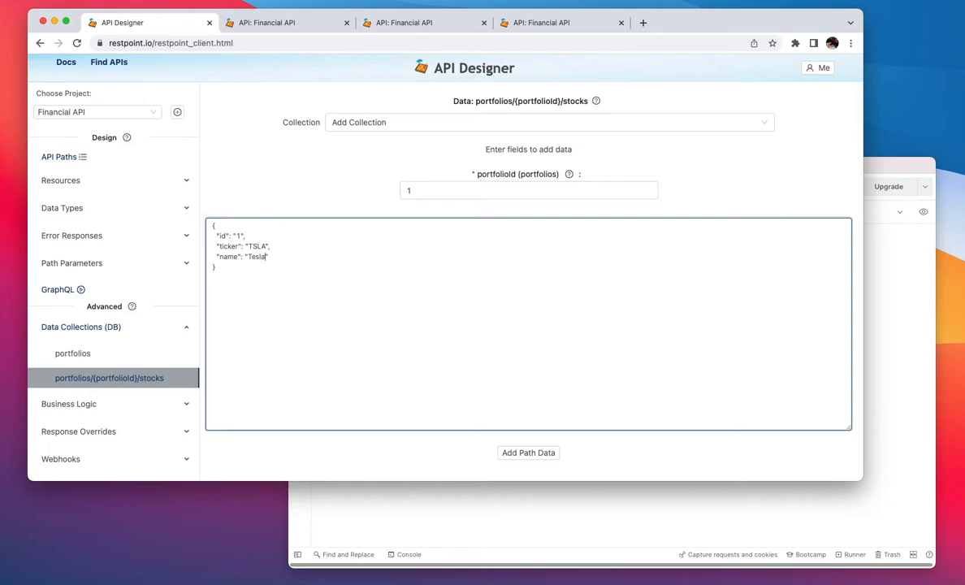
left_click(526, 451)
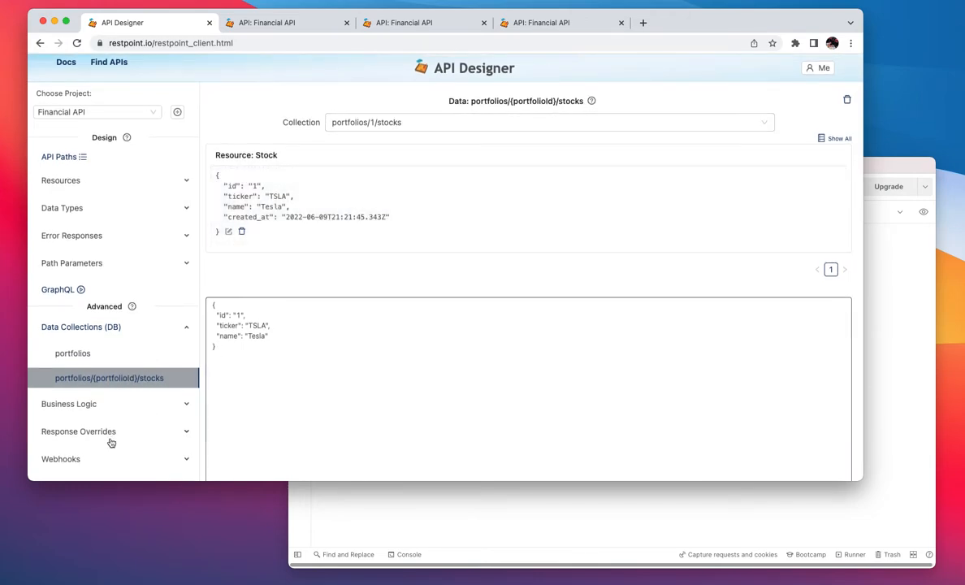
left_click(121, 379)
Step: Add a stock with ticker AMZN and name 'Amazon Corp' for portfolioId 2
left_click(379, 124)
left_click(374, 138)
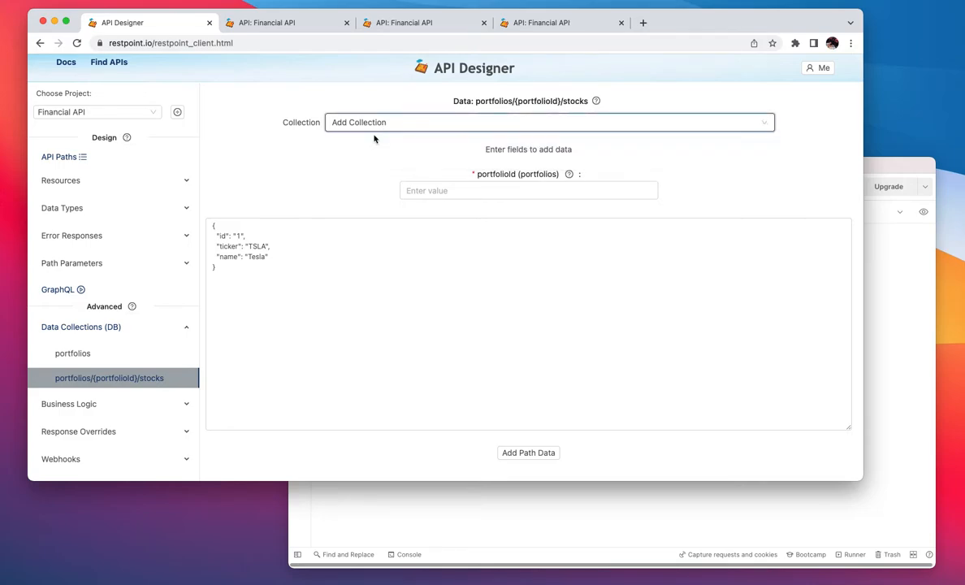
left_click(341, 122)
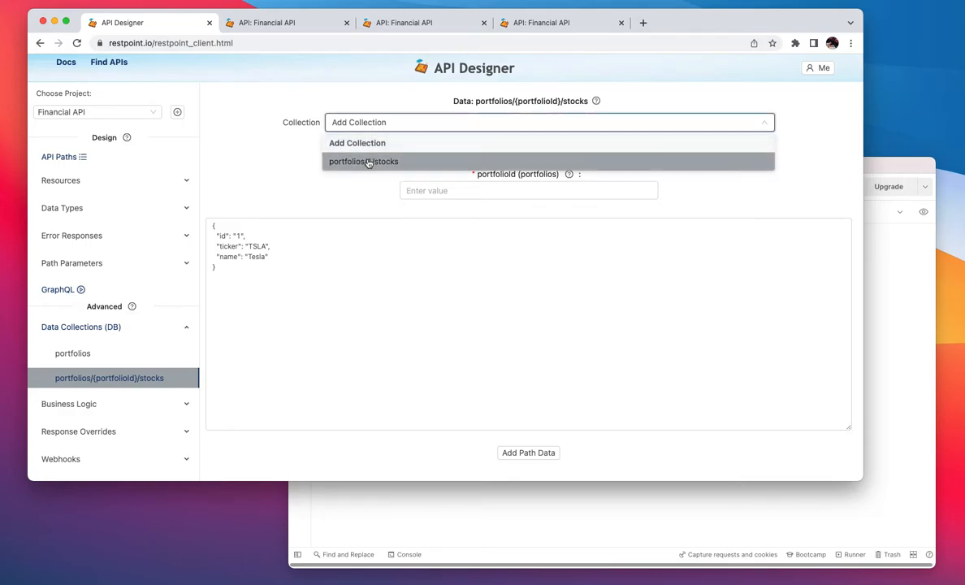
left_click(413, 189)
type("2")
left_click(240, 236)
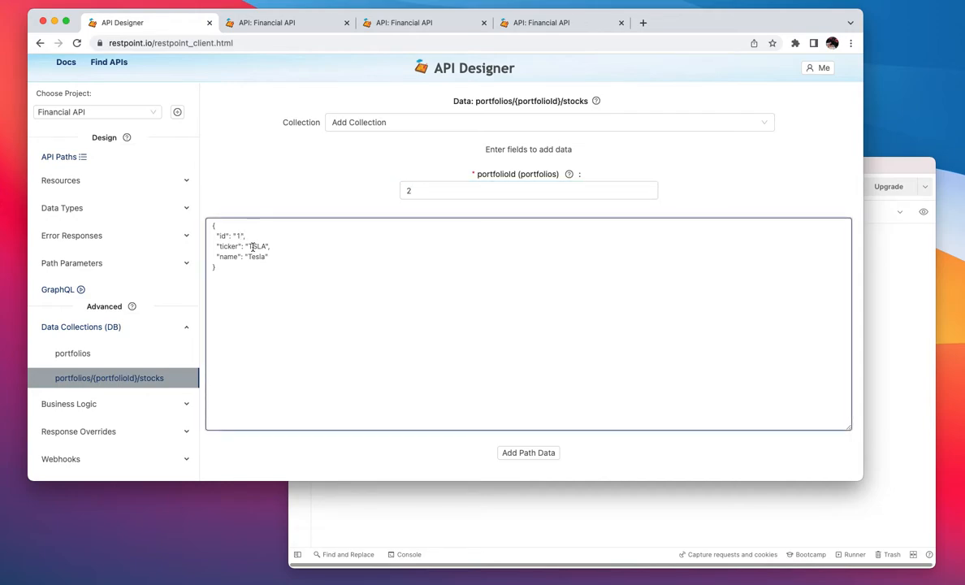
key("BackSpace")
key("BackSpace")
key("BackSpace")
key("BackSpace")
double_click(256, 256)
type("A")
left_click(532, 453)
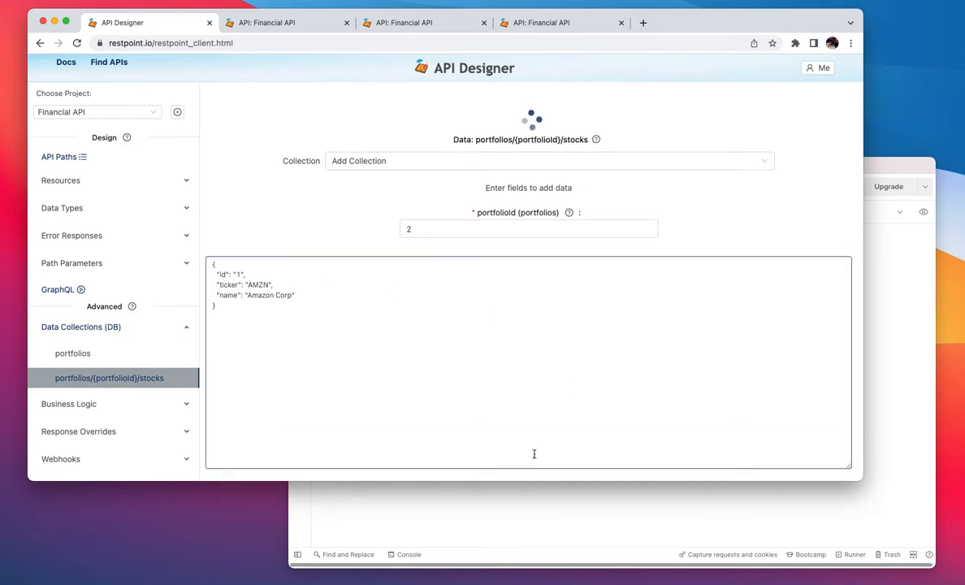
Step: Check the stored records of portfolios/1/stocks and portfolios/2/stocks, then return to the blank form
left_click(134, 378)
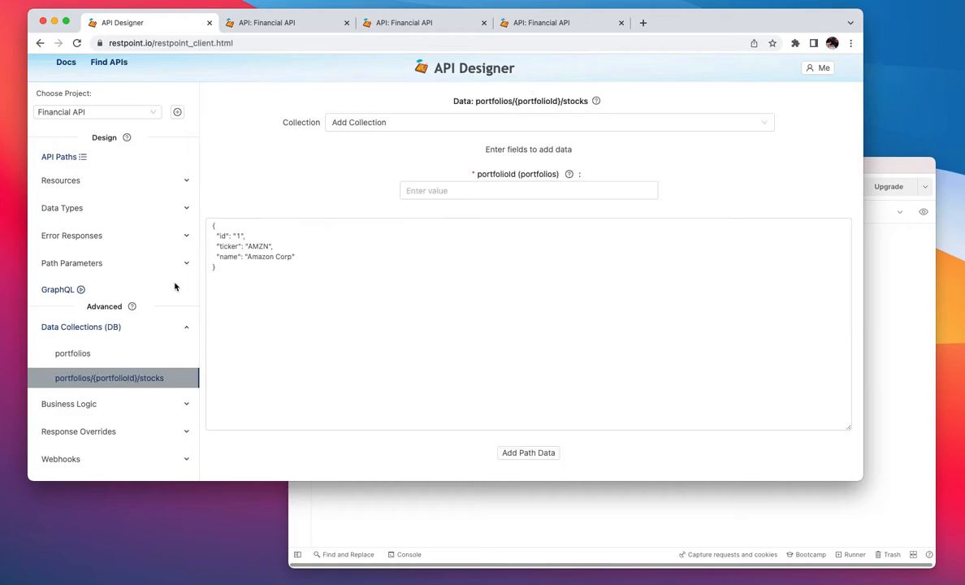
left_click(362, 122)
left_click(375, 163)
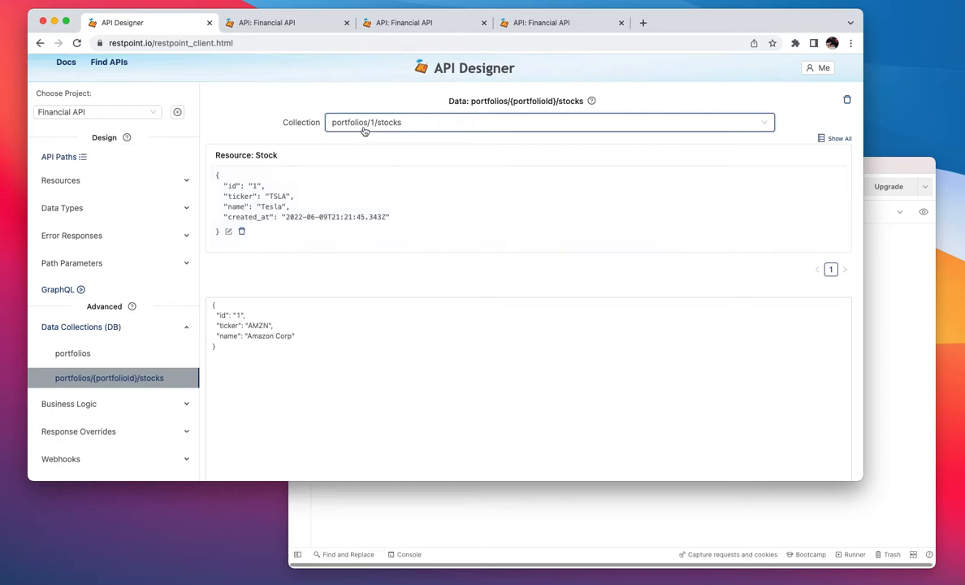
left_click(406, 121)
left_click(422, 178)
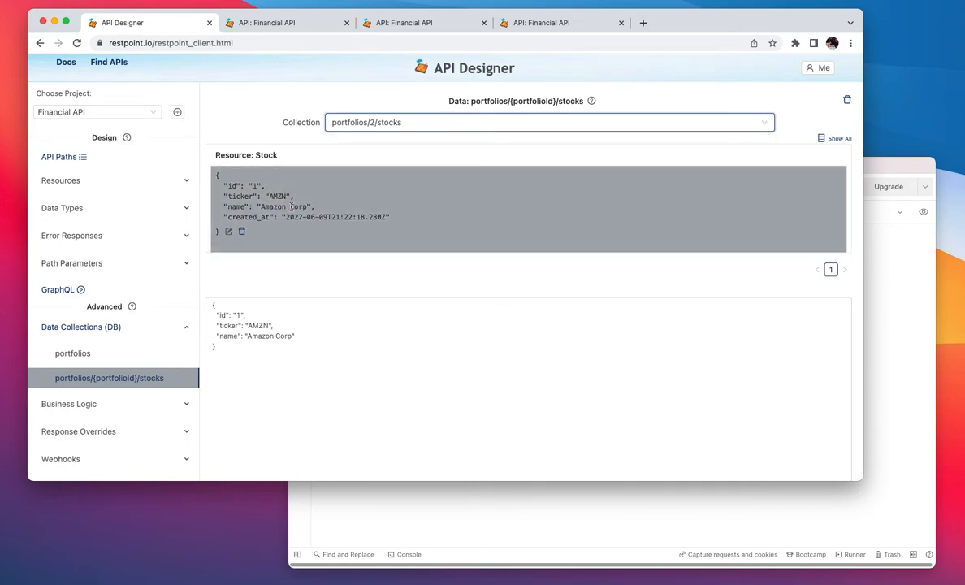
left_click(130, 381)
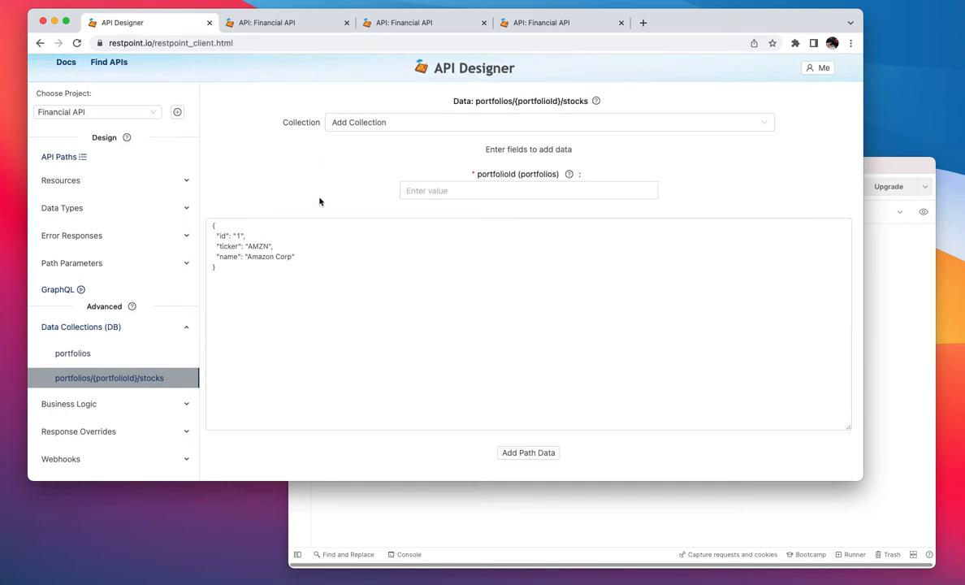
Step: In the Swagger docs, authorize requests with the x-api-key value
left_click(284, 21)
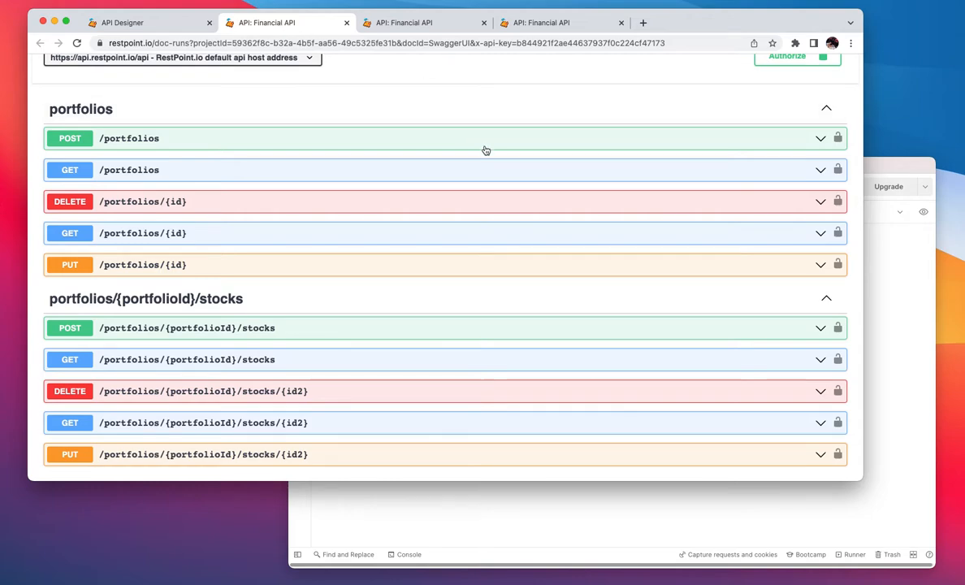
scroll(485, 150, "up", 2)
scroll(485, 149, "up", 2)
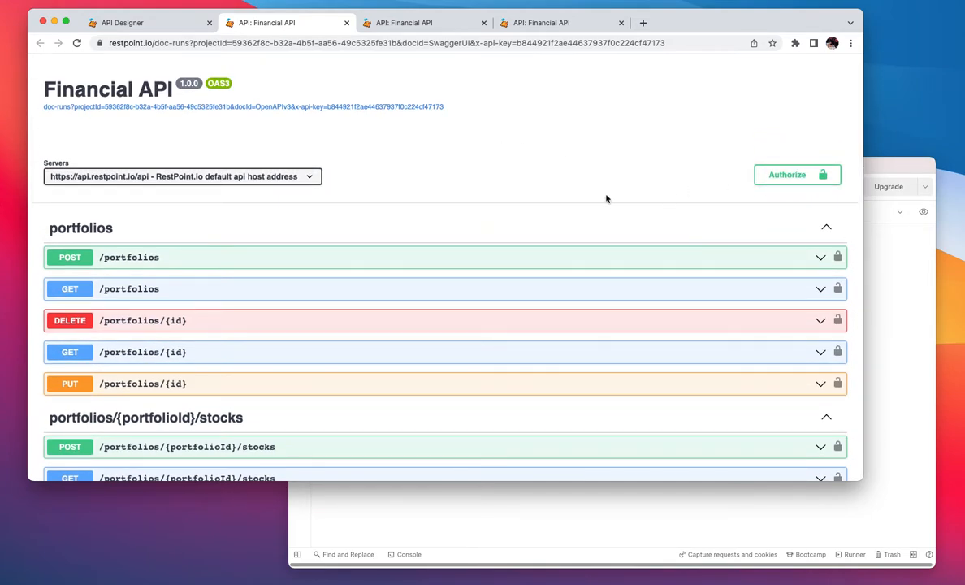
left_click(792, 179)
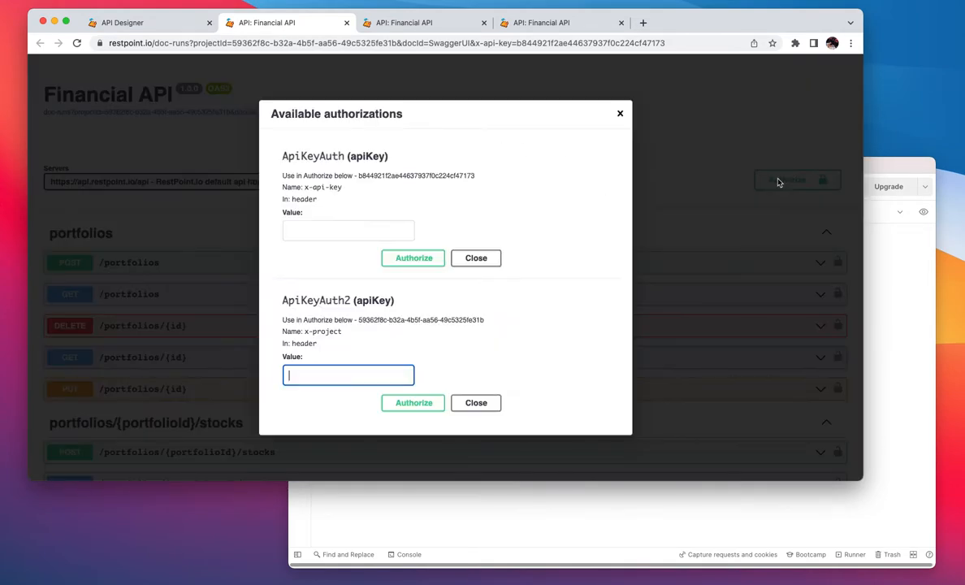
double_click(422, 174)
key("super+c")
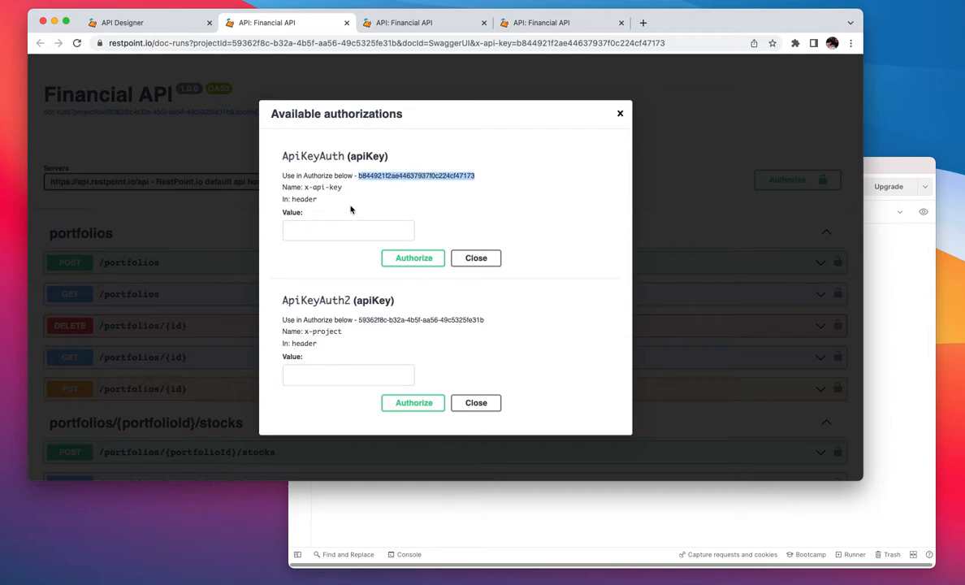
left_click(341, 229)
key("super+v")
left_click(414, 257)
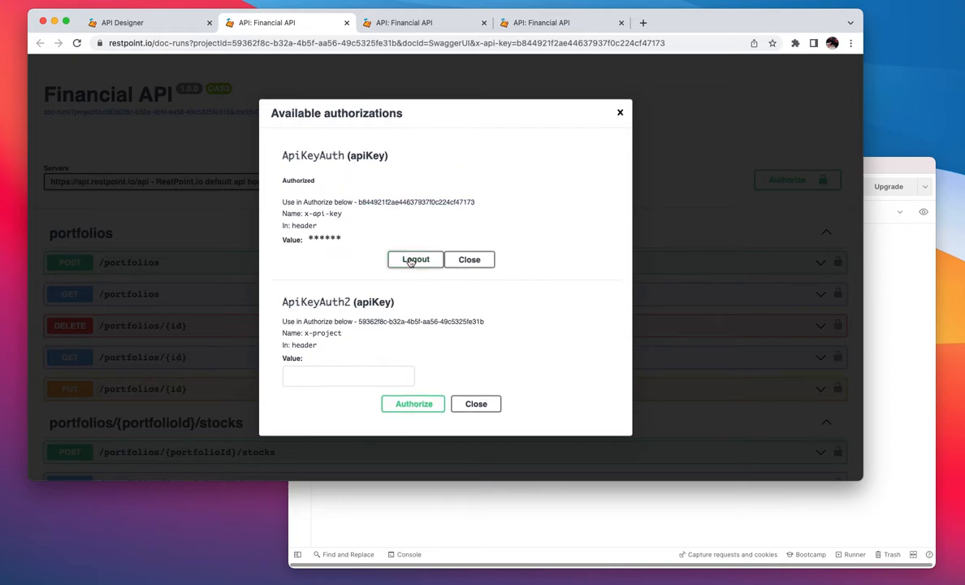
Step: Authorize the x-project key as well and close the authorizations dialog
double_click(382, 321)
left_click(475, 321, "shift")
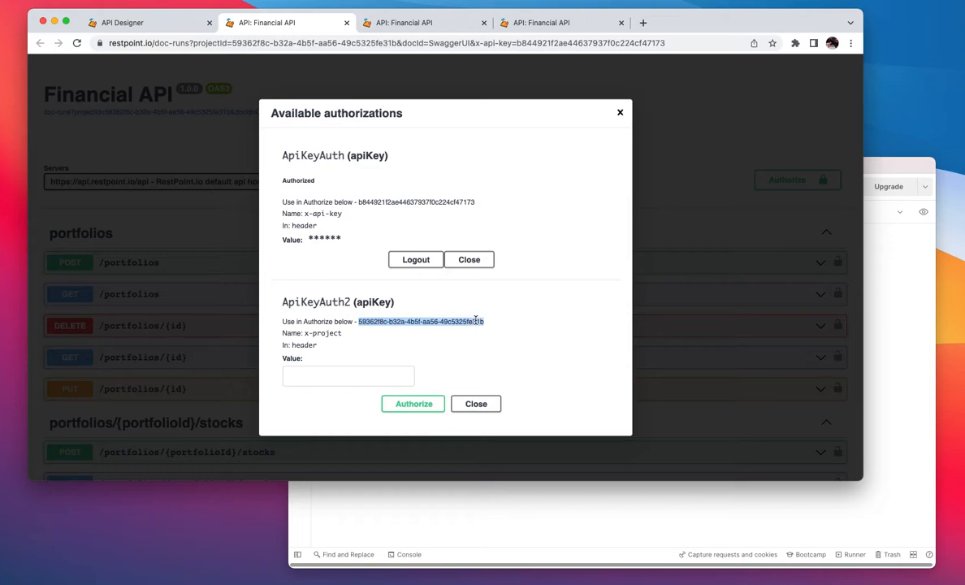
key("super+c")
left_click(336, 373)
key("super+v")
left_click(414, 404)
left_click(472, 406)
scroll(371, 415, "down", 3)
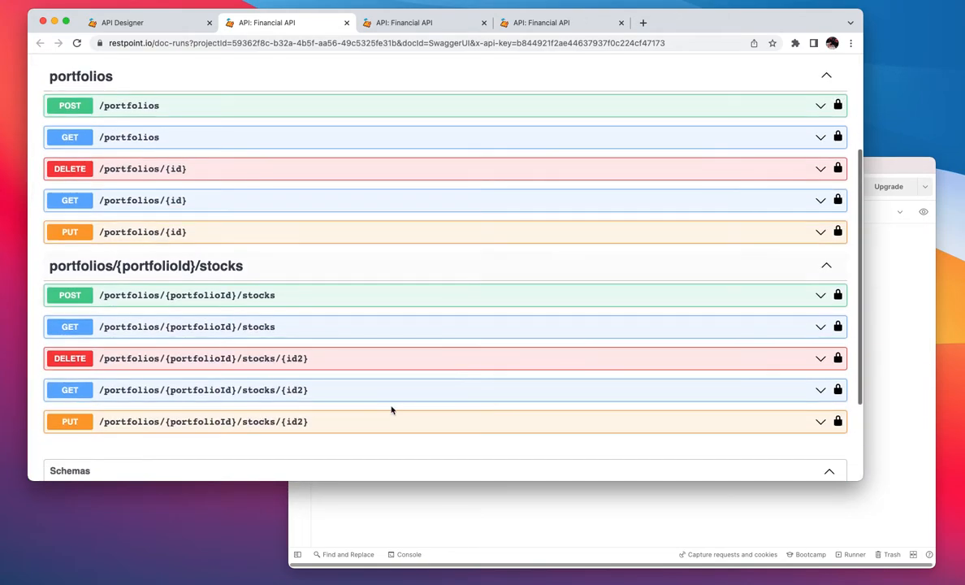
Step: Run GET /portfolios/{portfolioId}/stocks with portfolioId 1, getting a 200 response
left_click(332, 323)
scroll(445, 365, "down", 2)
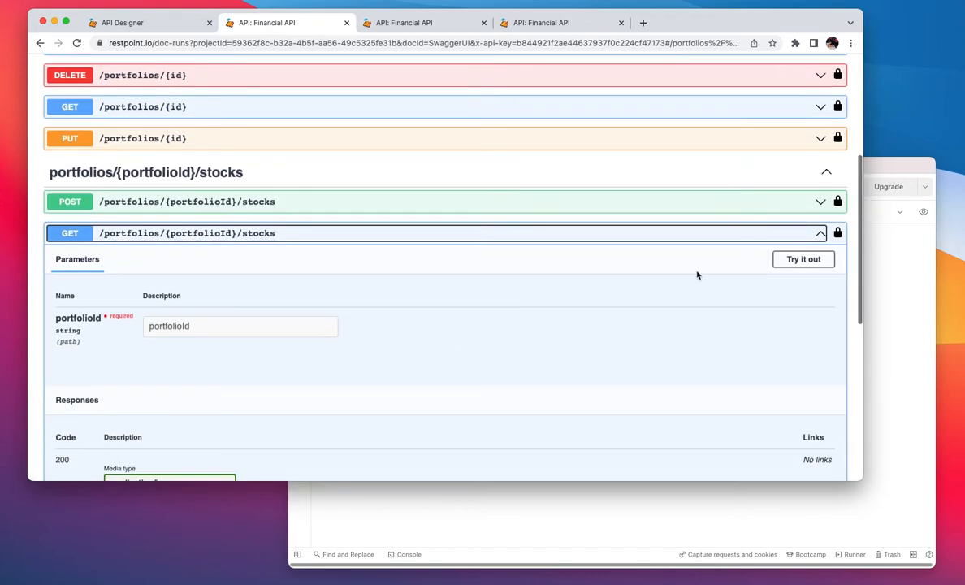
left_click(808, 260)
scroll(514, 342, "down", 2)
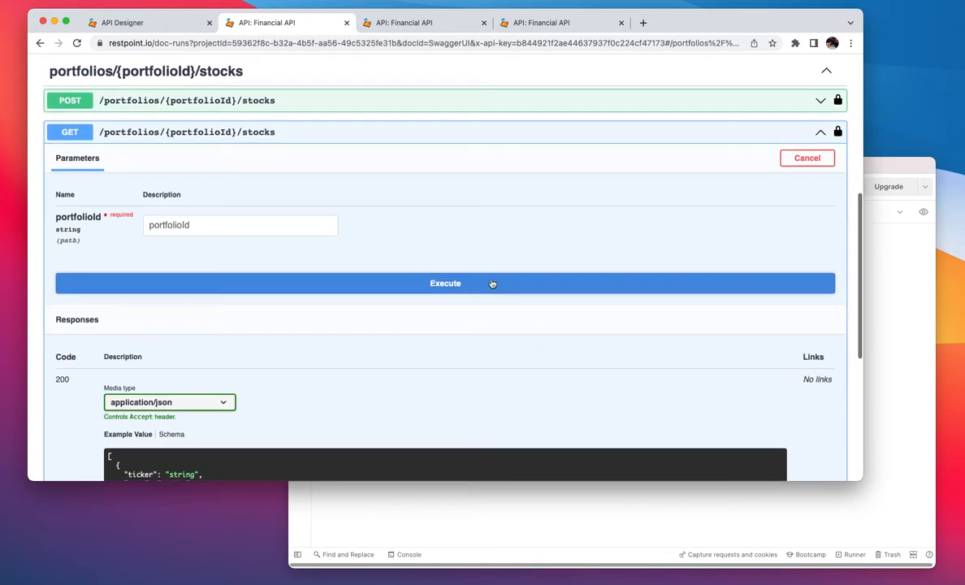
left_click(205, 221)
type("1")
left_click(467, 283)
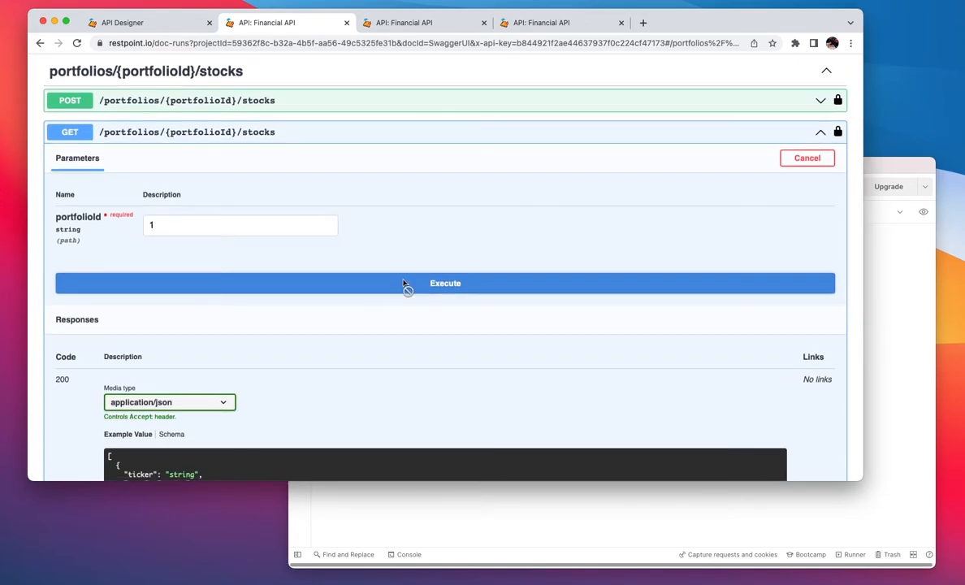
scroll(508, 243, "down", 3)
scroll(506, 242, "down", 3)
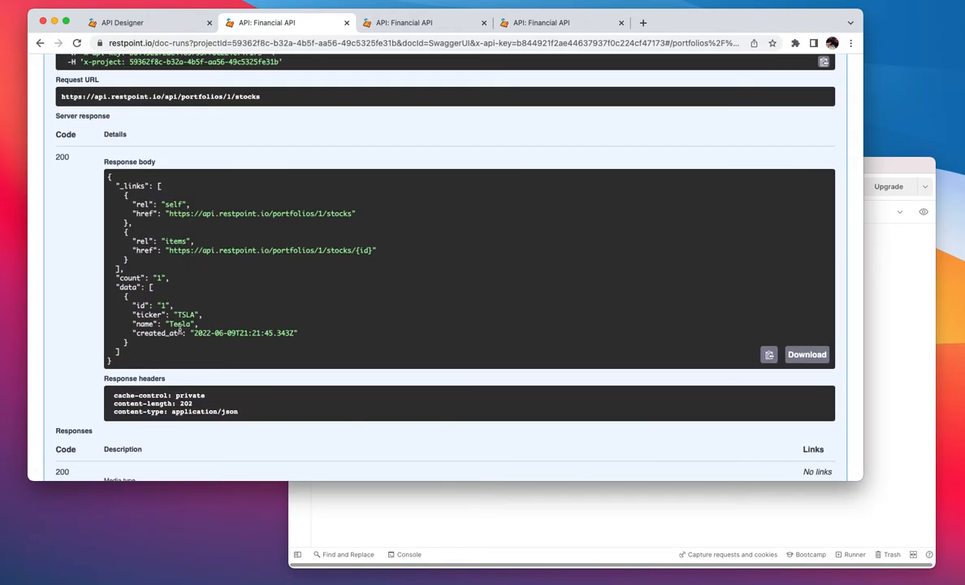
scroll(179, 329, "up", 6)
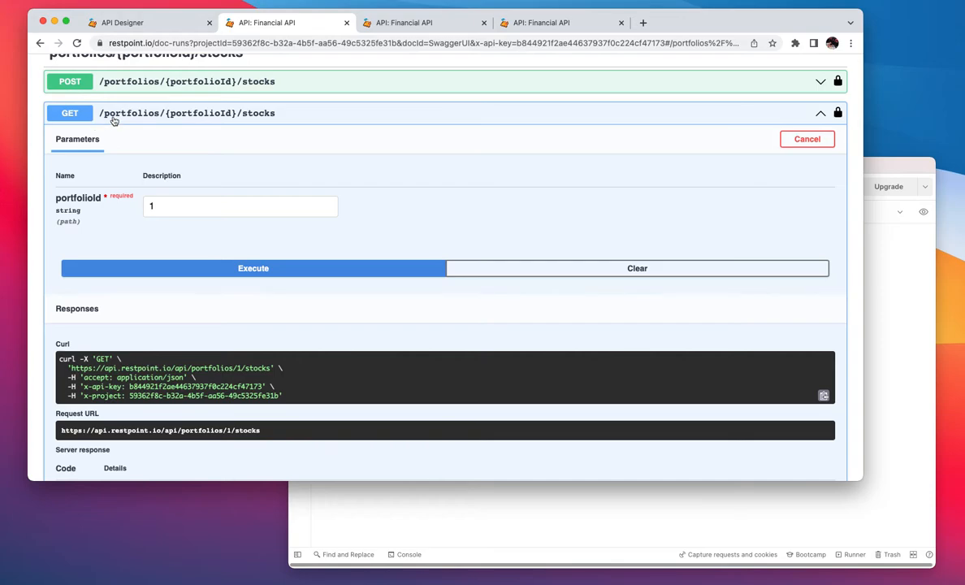
Step: Collapse and re-expand the GET stocks endpoint to review the TSLA Tesla response body
left_click(157, 114)
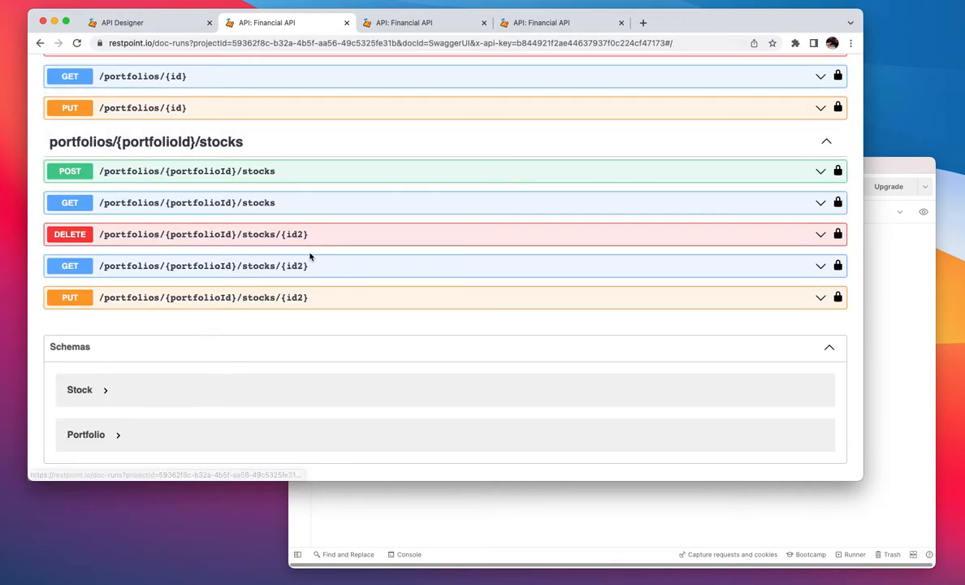
scroll(309, 257, "up", 5)
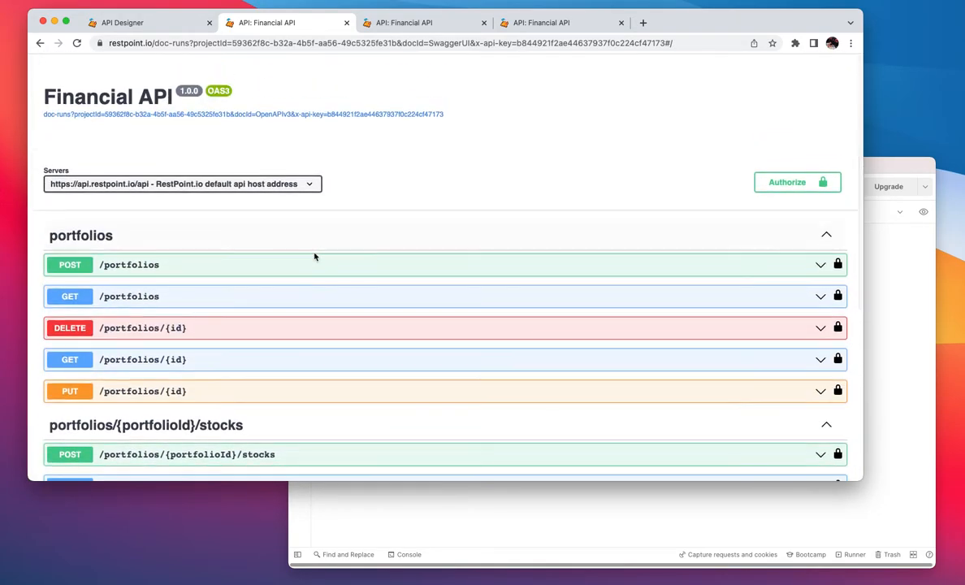
scroll(211, 291, "down", 5)
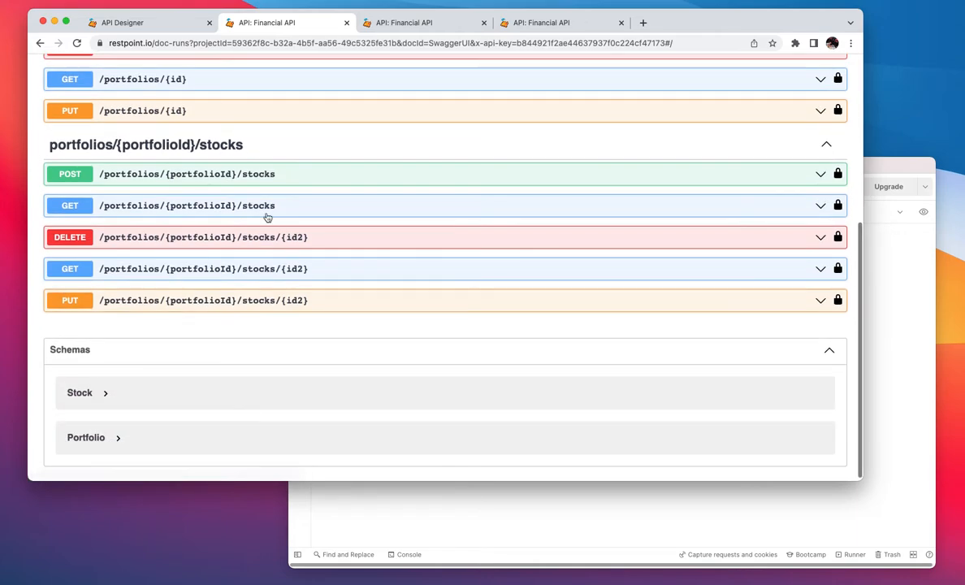
left_click(236, 208)
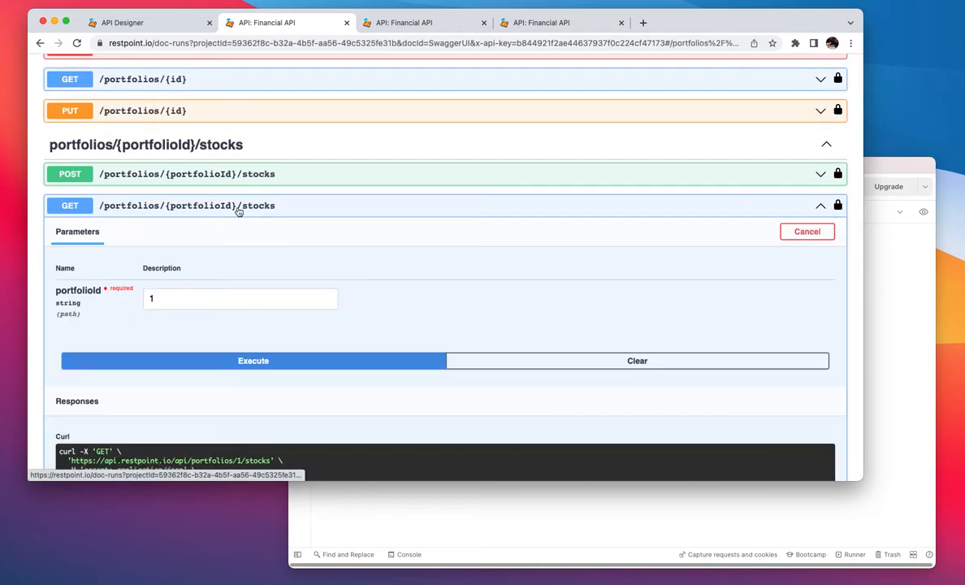
scroll(650, 263, "down", 2)
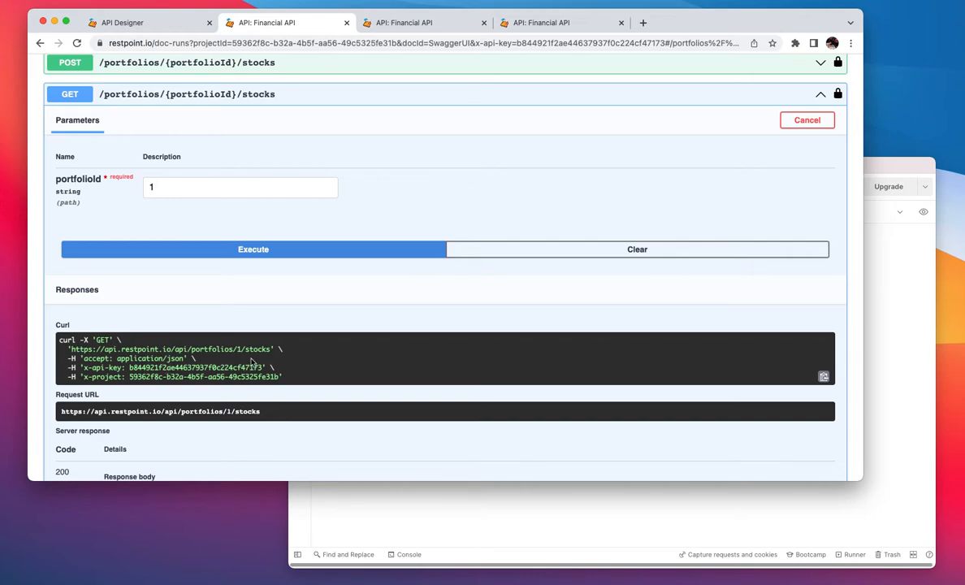
scroll(265, 351, "up", 15)
left_click(122, 22)
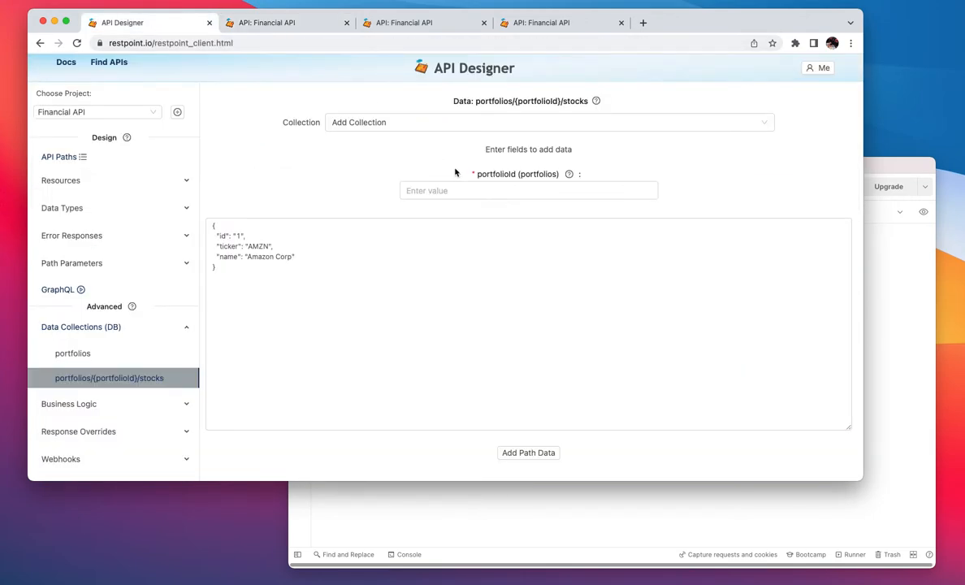
left_click(108, 381)
left_click(72, 156)
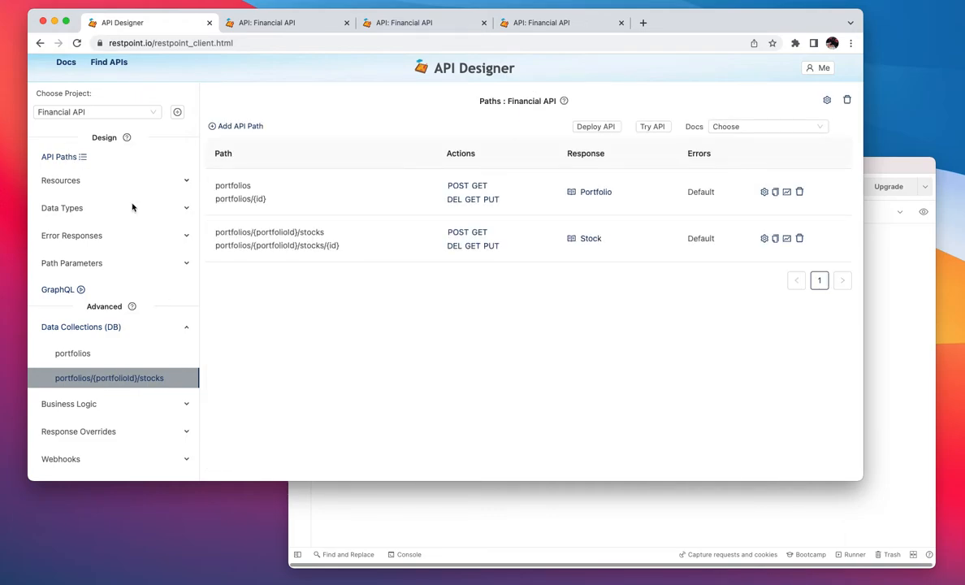
left_click(96, 329)
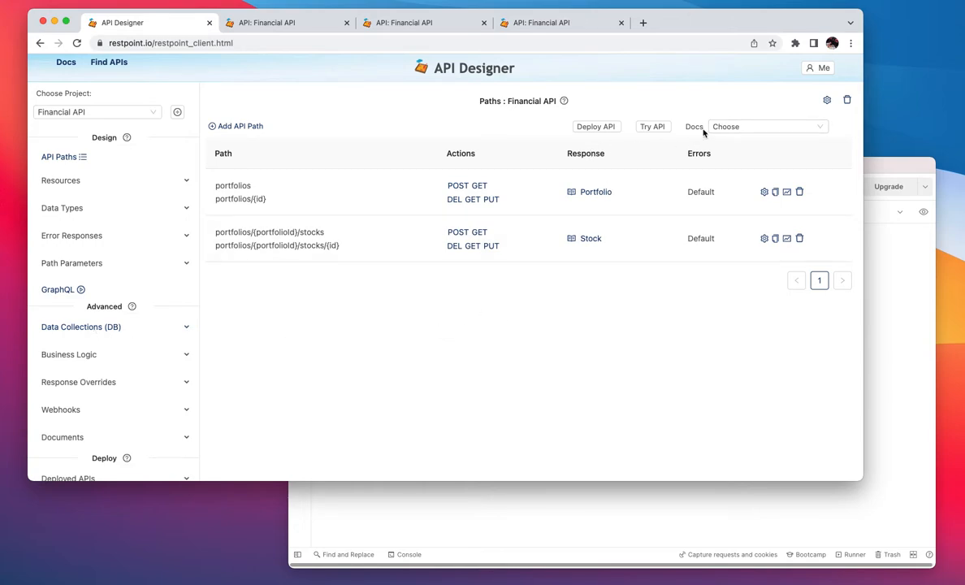
left_click(274, 24)
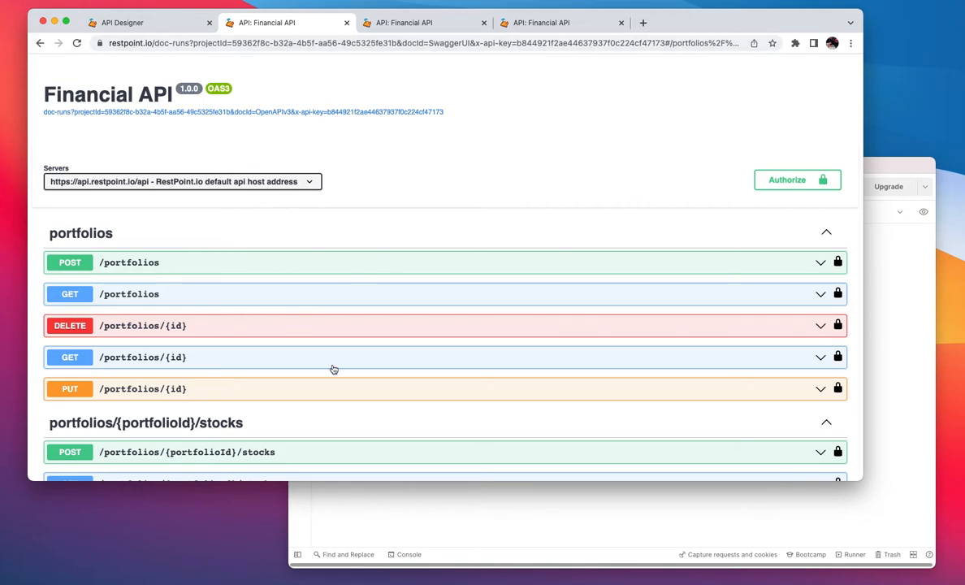
scroll(333, 369, "down", 3)
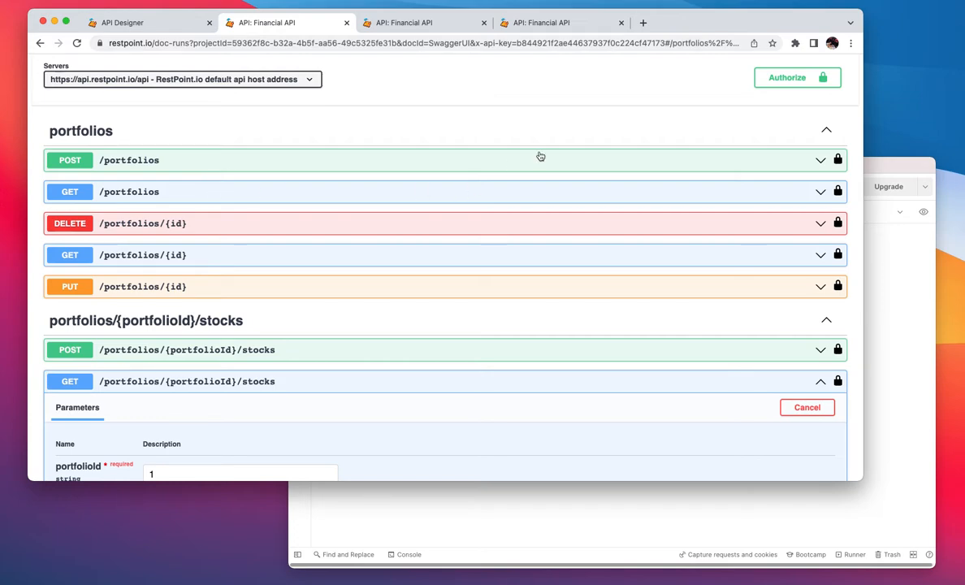
left_click(765, 81)
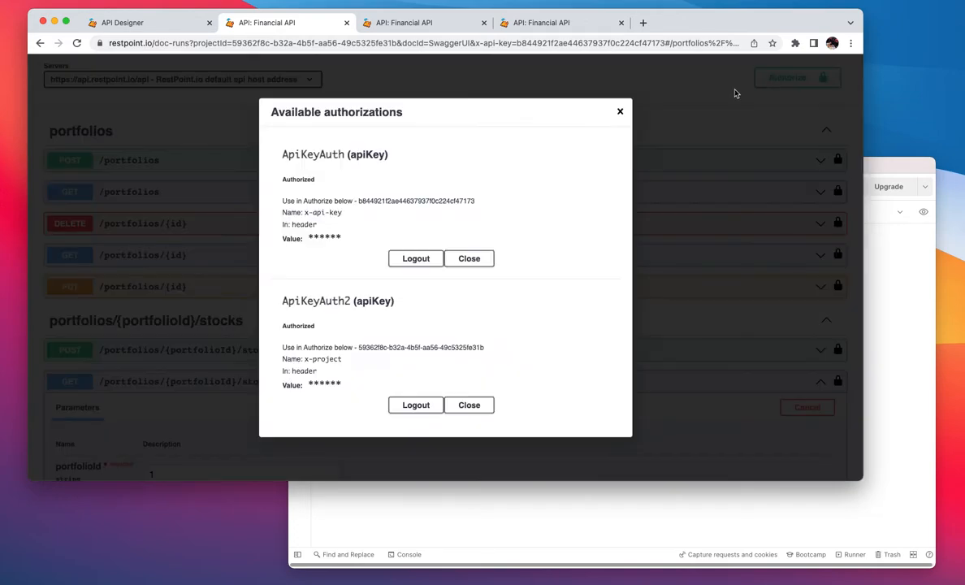
double_click(407, 199)
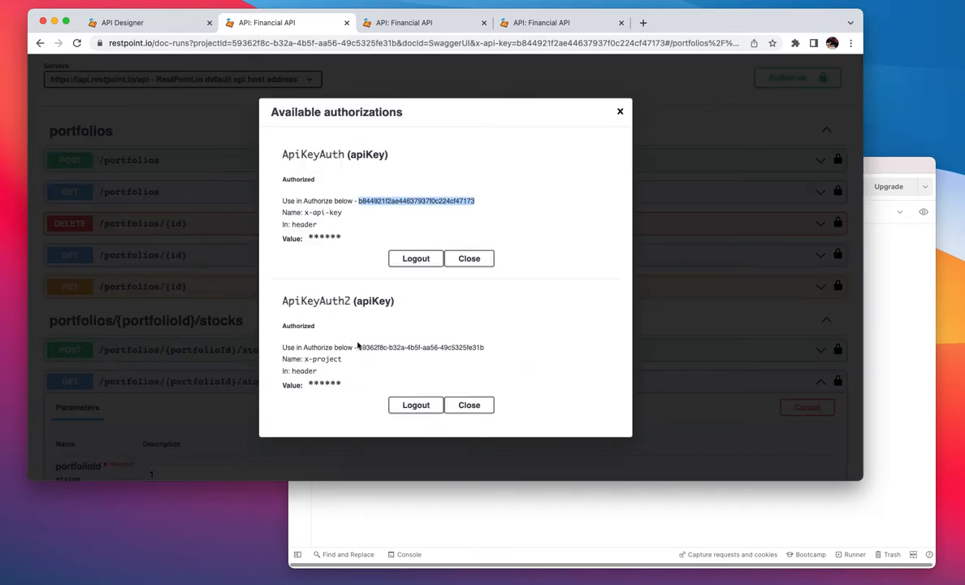
double_click(365, 347)
left_click(468, 404)
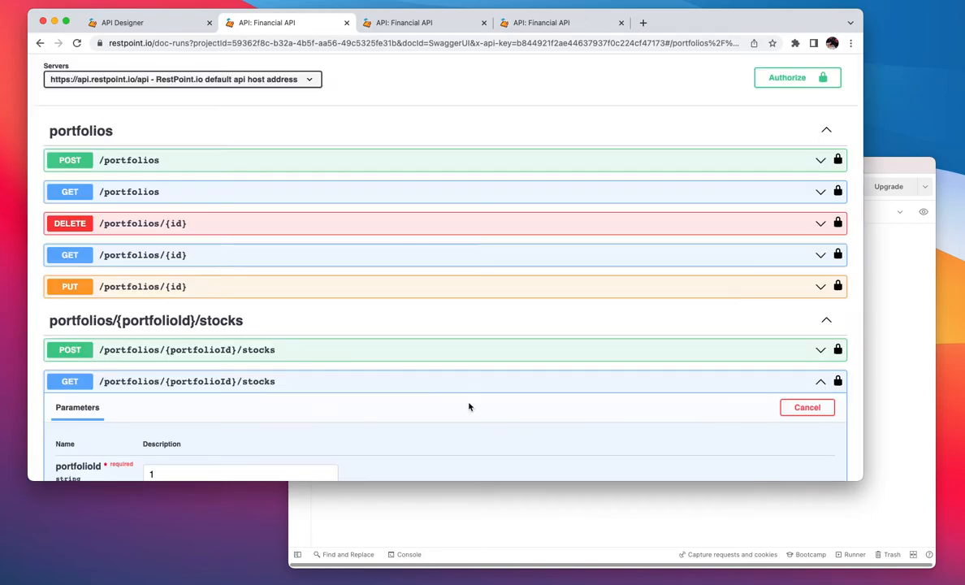
scroll(478, 198, "up", 3)
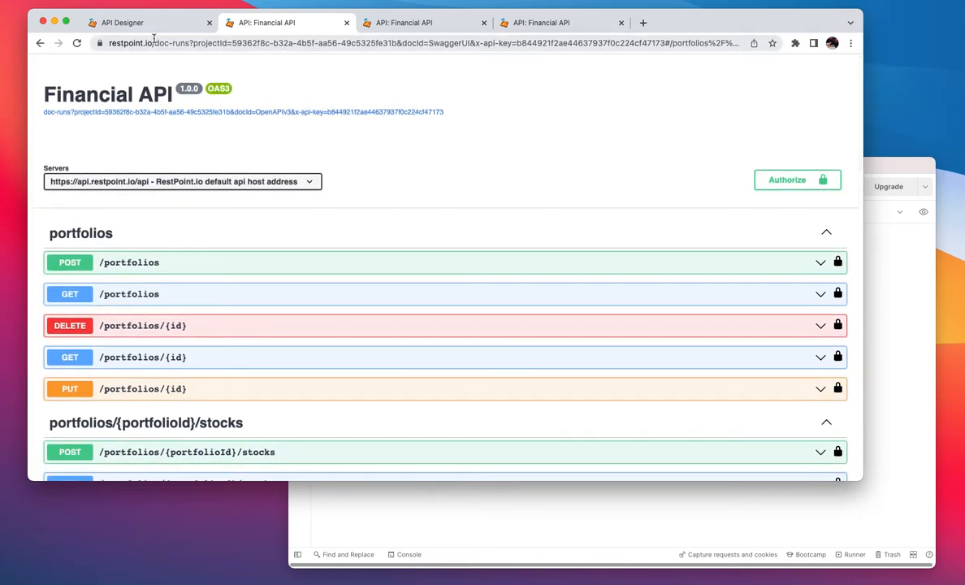
left_click(133, 24)
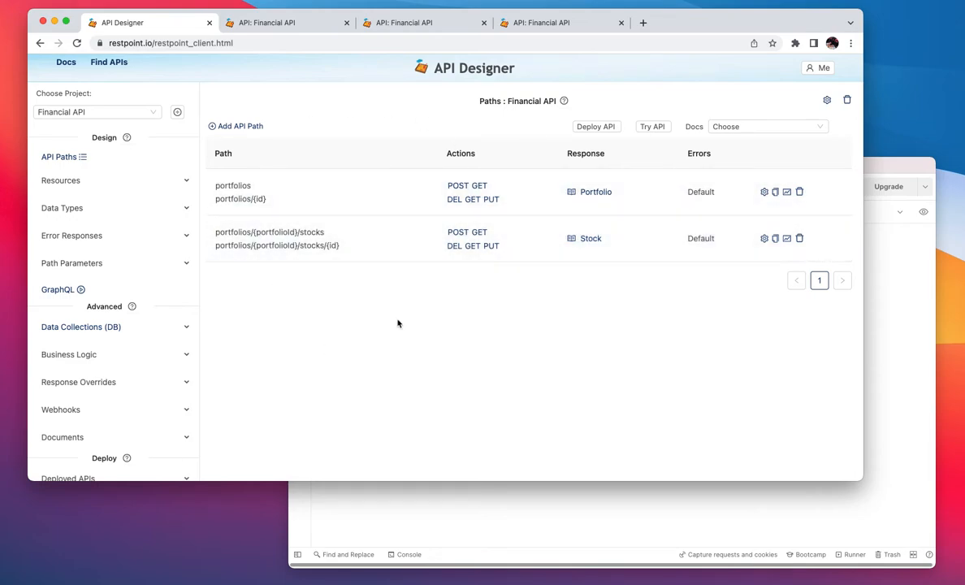
scroll(397, 323, "down", 2)
scroll(397, 323, "up", 2)
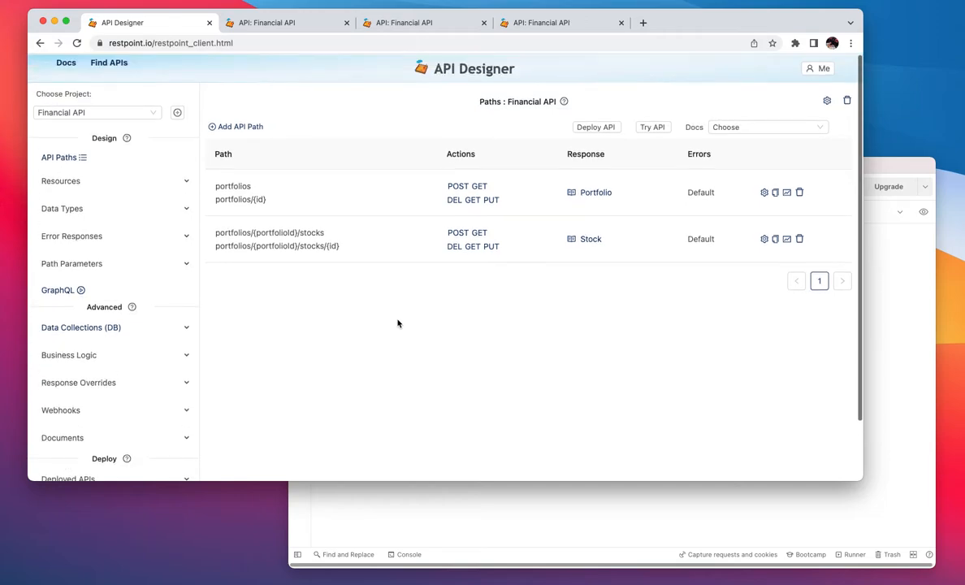
Step: Deploy the Financial API's checked portfolios and stocks paths as cloud endpoint beta-1
left_click(595, 126)
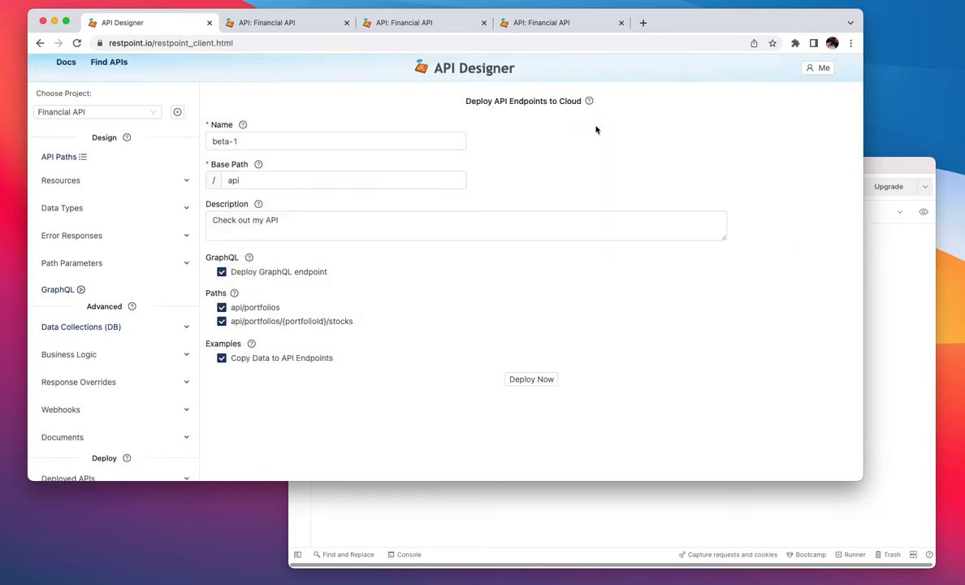
left_click(346, 139)
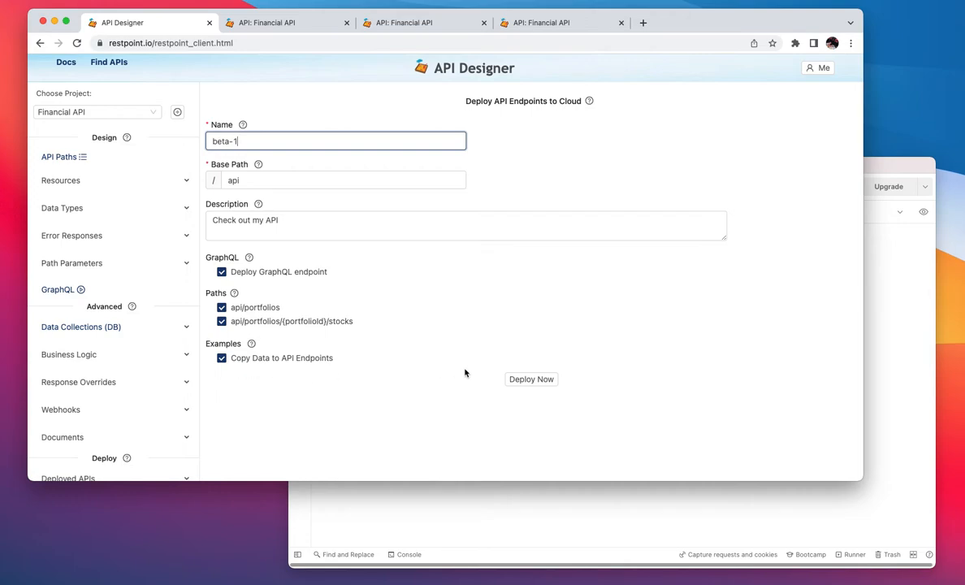
left_click(521, 380)
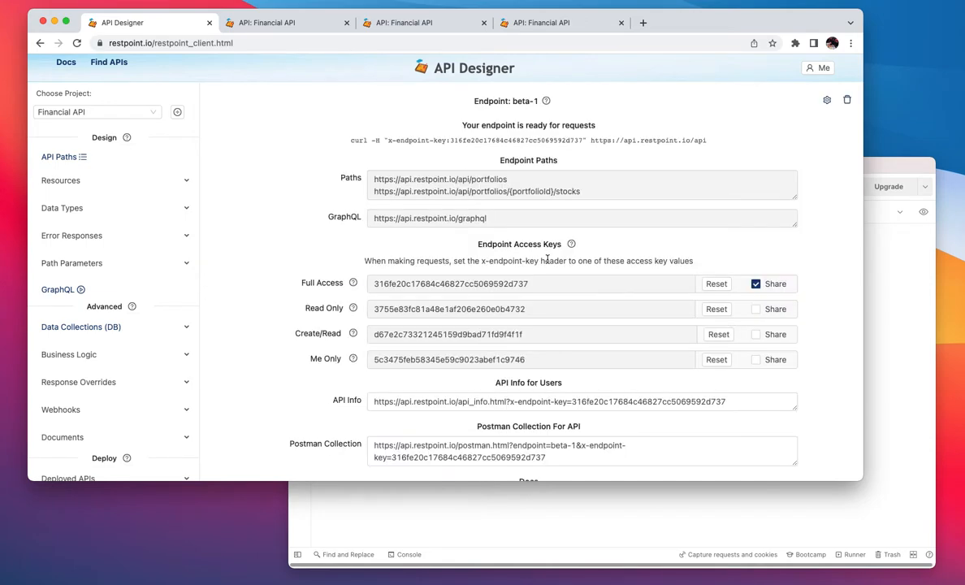
Step: Copy the beta-1 portfolios endpoint URL from the Paths box and switch to Postman
scroll(542, 216, "down", 1)
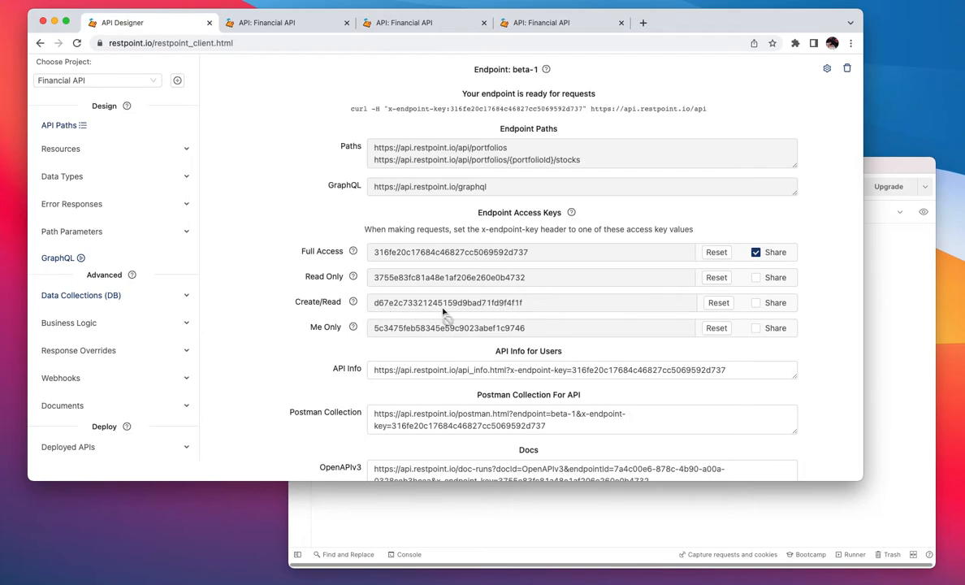
scroll(443, 303, "down", 2)
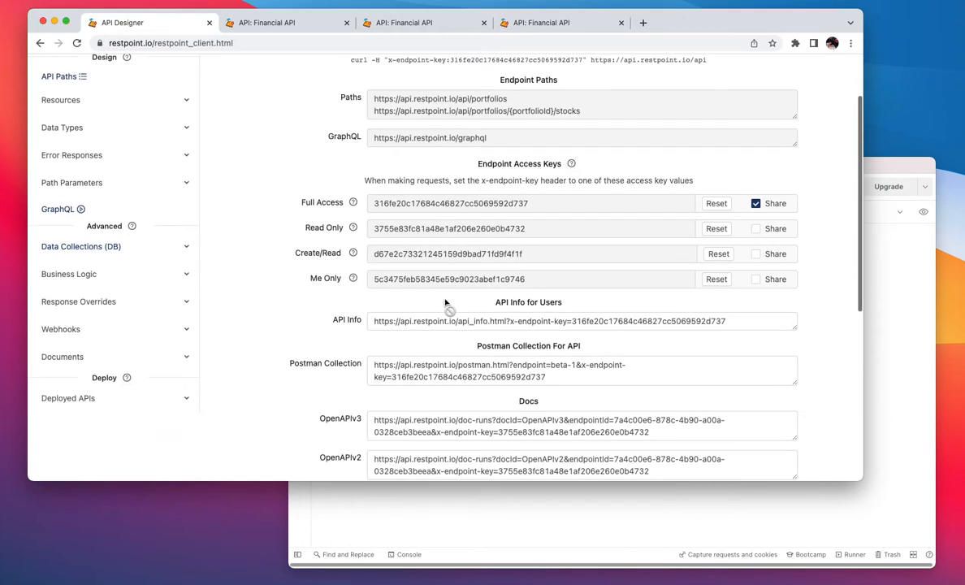
scroll(445, 303, "up", 3)
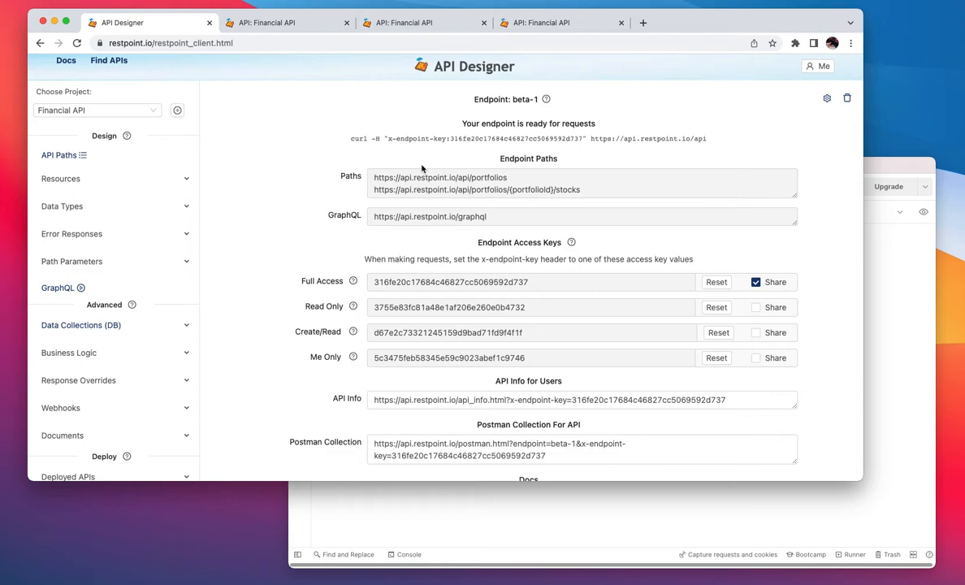
double_click(354, 139)
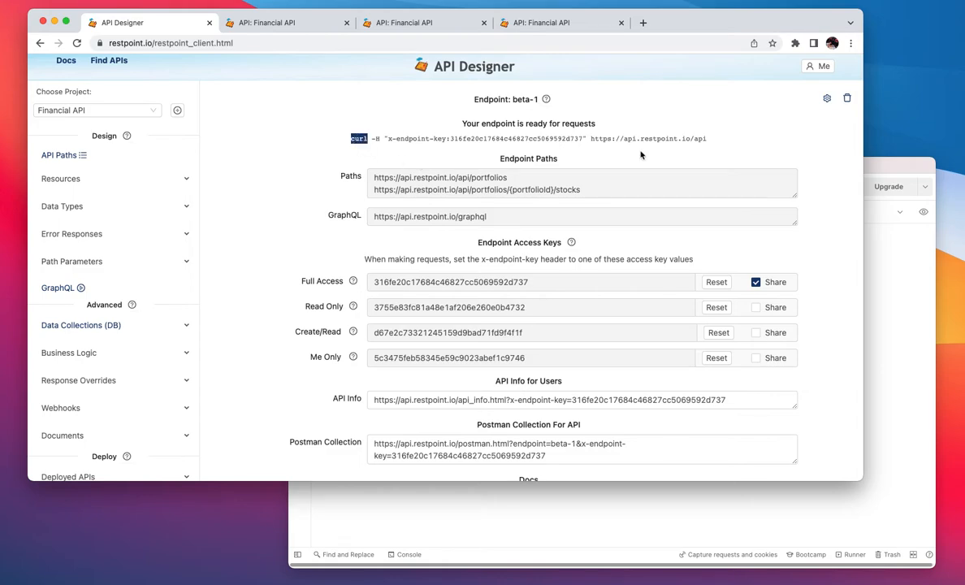
left_click(693, 139, "shift")
left_click(702, 139)
triple_click(387, 182)
key("super+c")
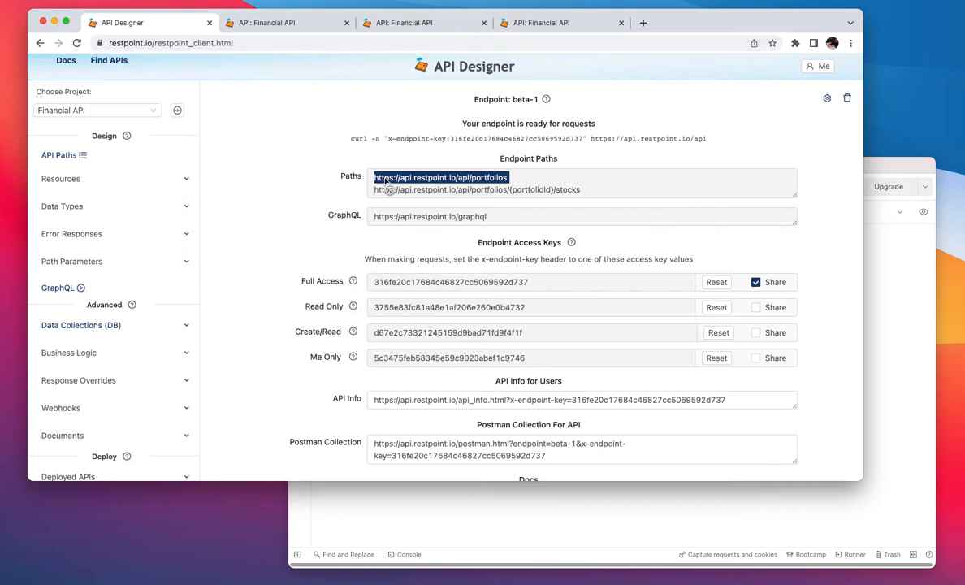
left_click(880, 307)
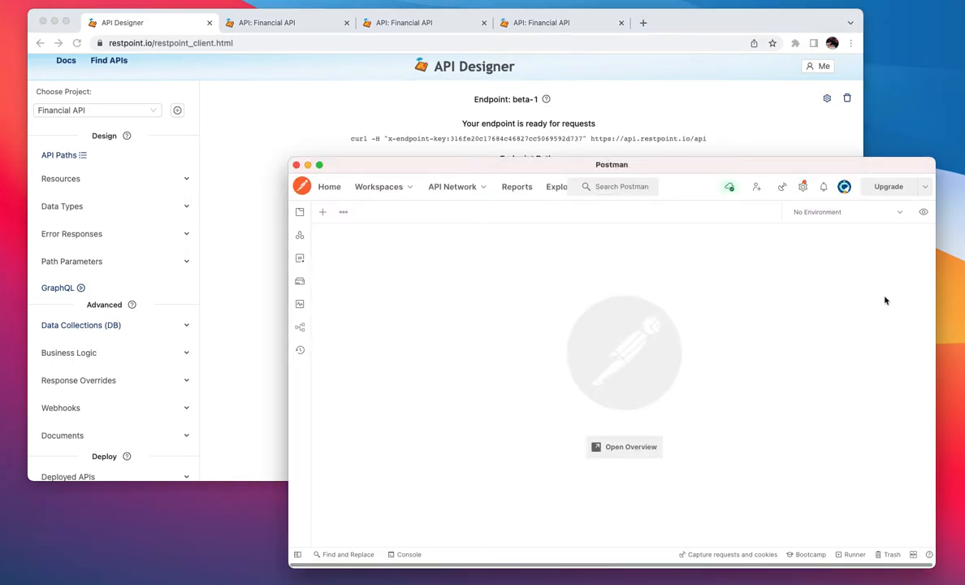
Step: Paste the portfolios URL into a new Postman request and copy the Full Access key
left_click(324, 214)
key("super+v")
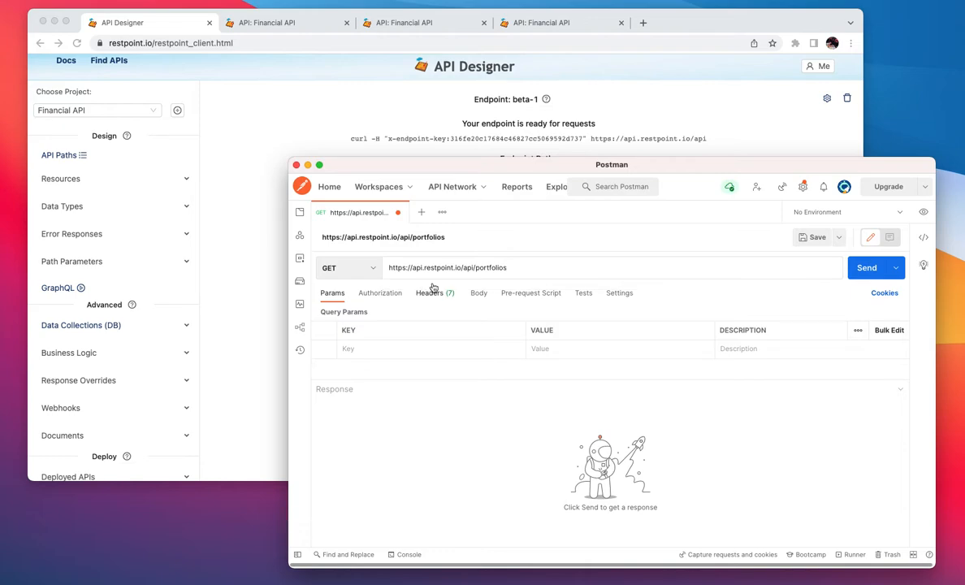
left_click(605, 93)
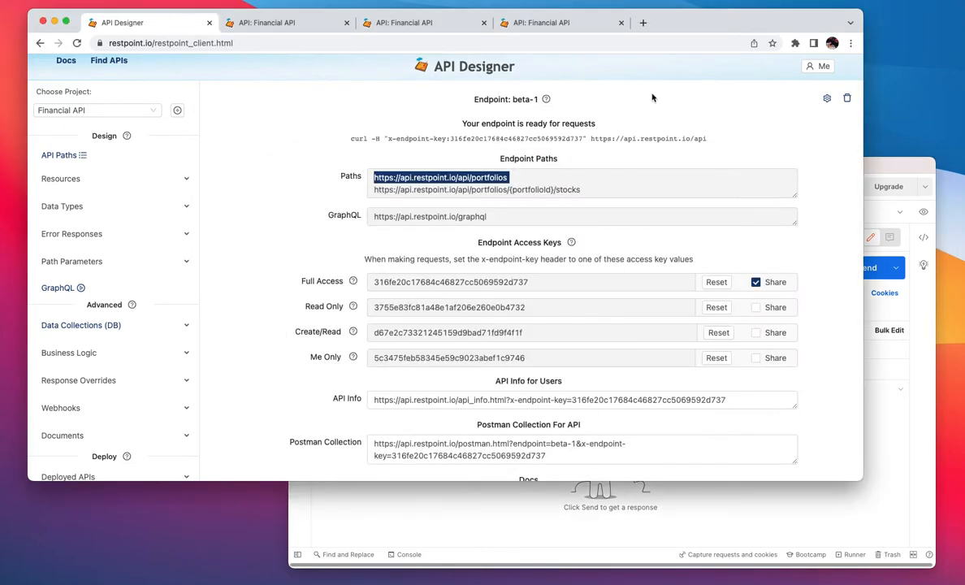
double_click(437, 281)
key("super+c")
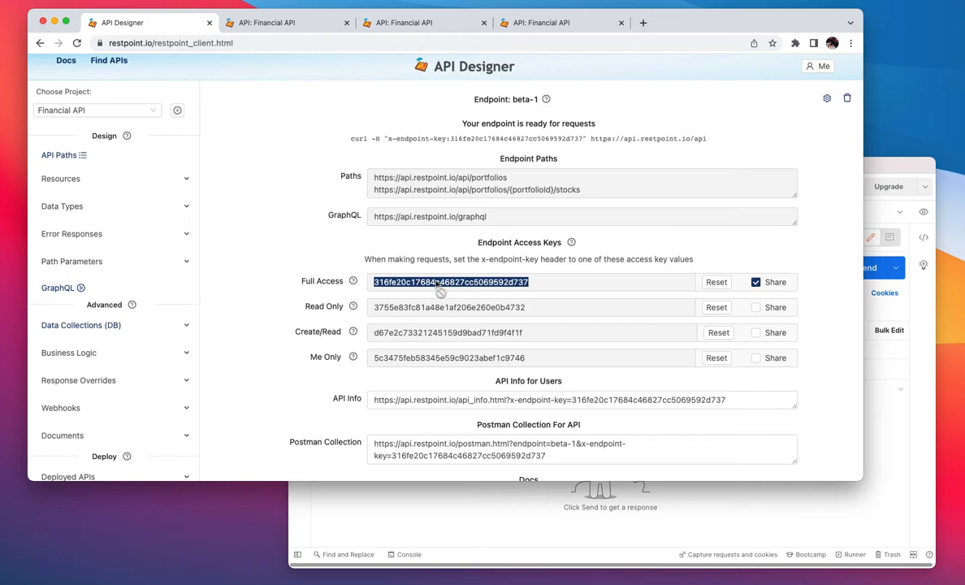
left_click(531, 306)
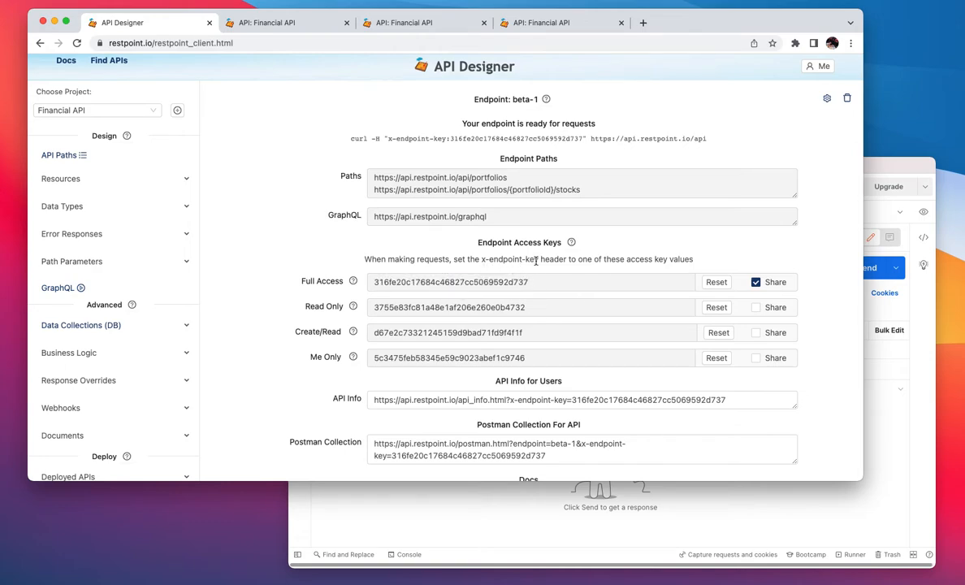
Step: Add header x-endpoint-key with the Full Access key, send the GET, and get 200 OK
left_click(922, 398)
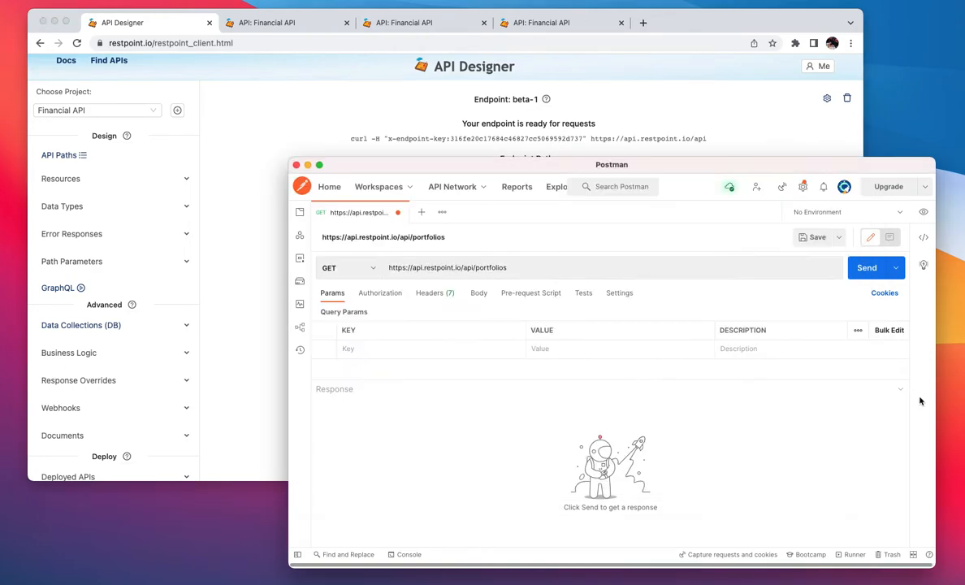
left_click(428, 294)
left_click(383, 348)
type("x-endpoint")
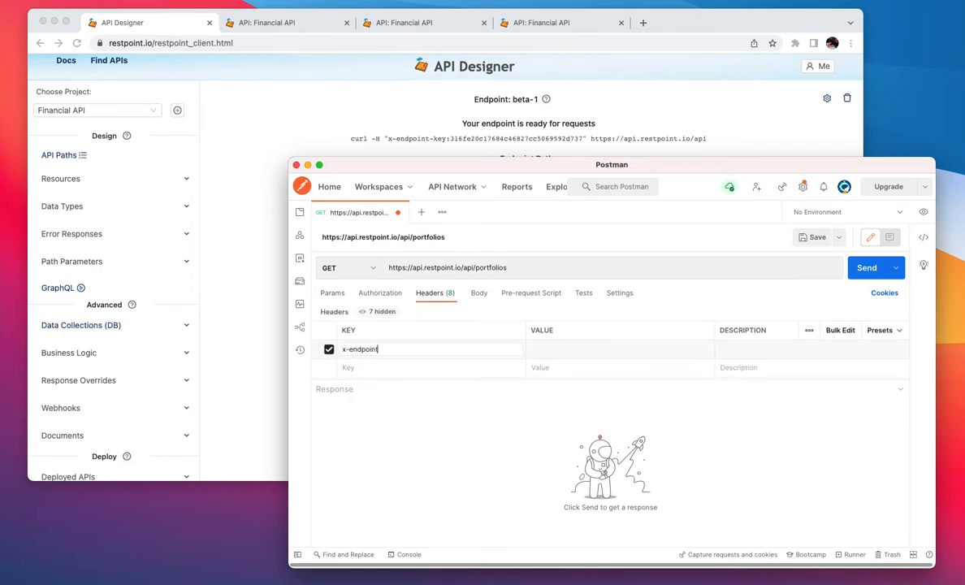
type("-key")
key("Tab")
key("super+v")
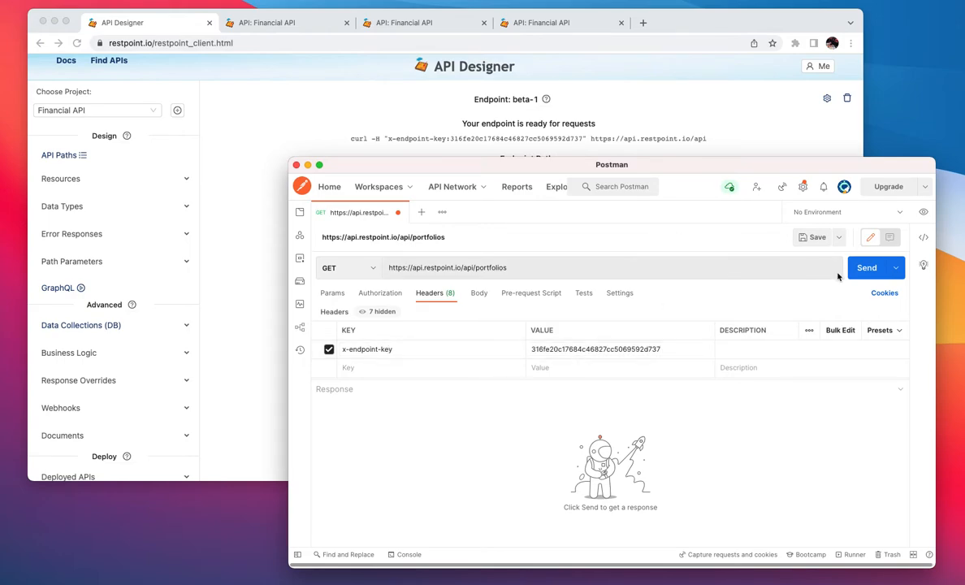
left_click(867, 267)
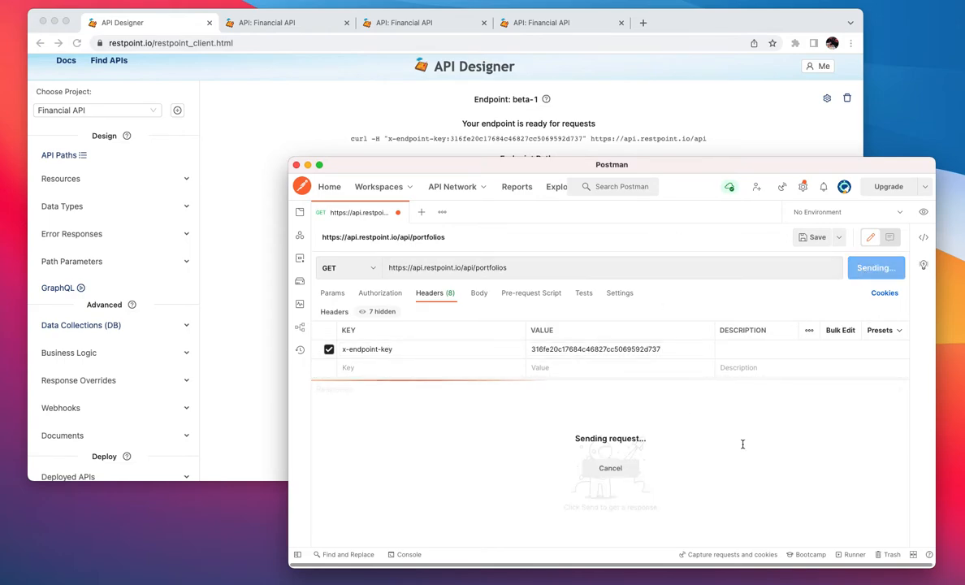
scroll(741, 446, "down", 5)
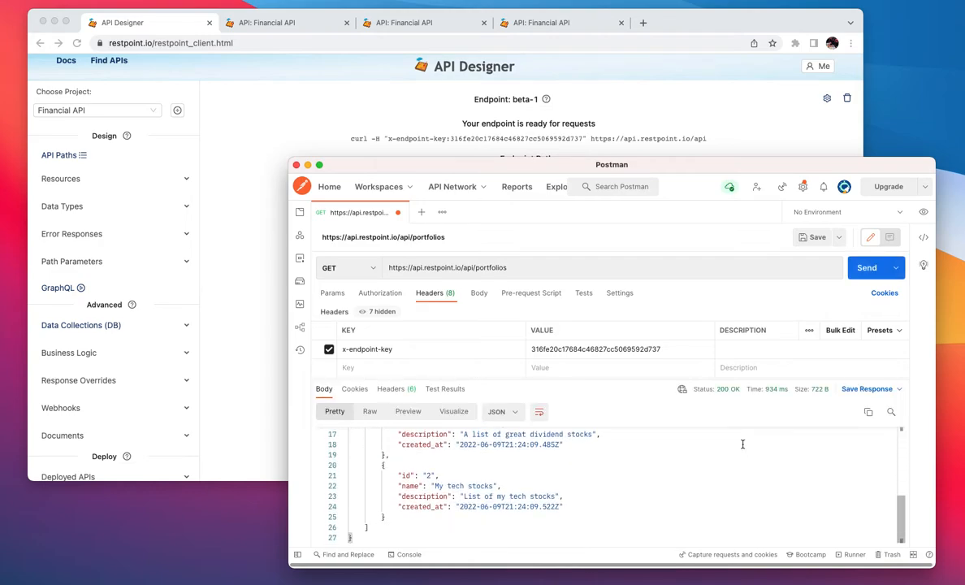
scroll(741, 444, "up", 8)
left_click(348, 116)
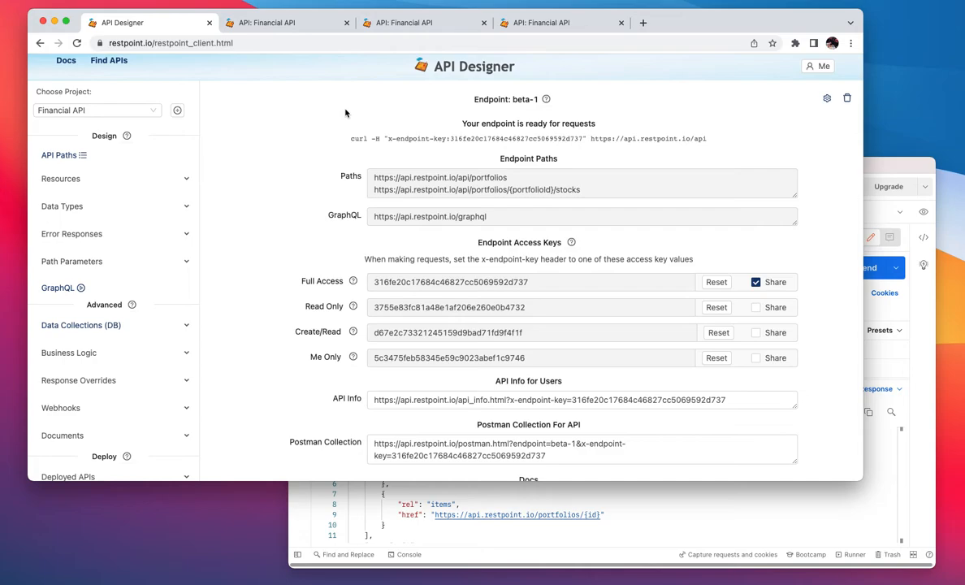
Step: Copy the beta-1 API Info URL and load it in a new browser tab
scroll(346, 113, "down", 3)
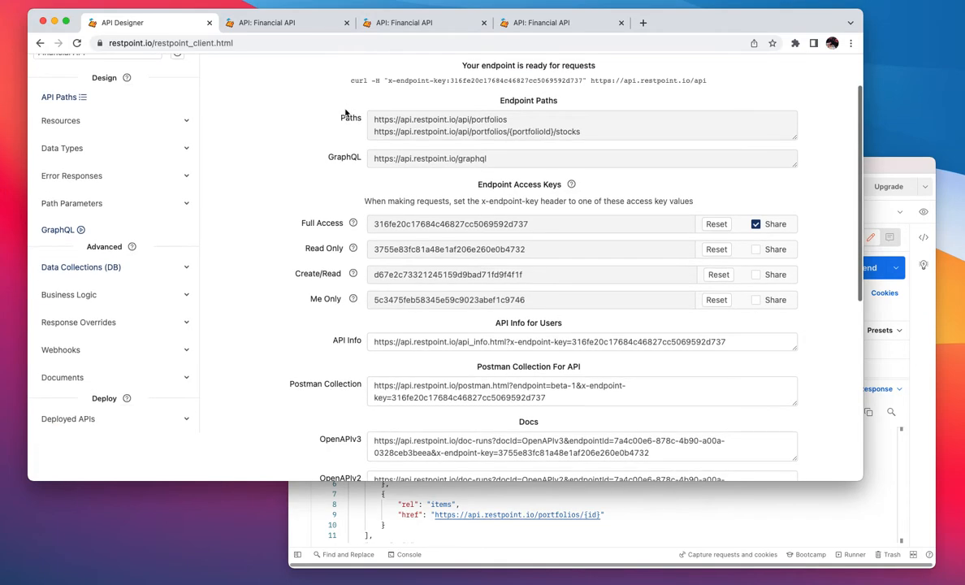
scroll(345, 113, "up", 3)
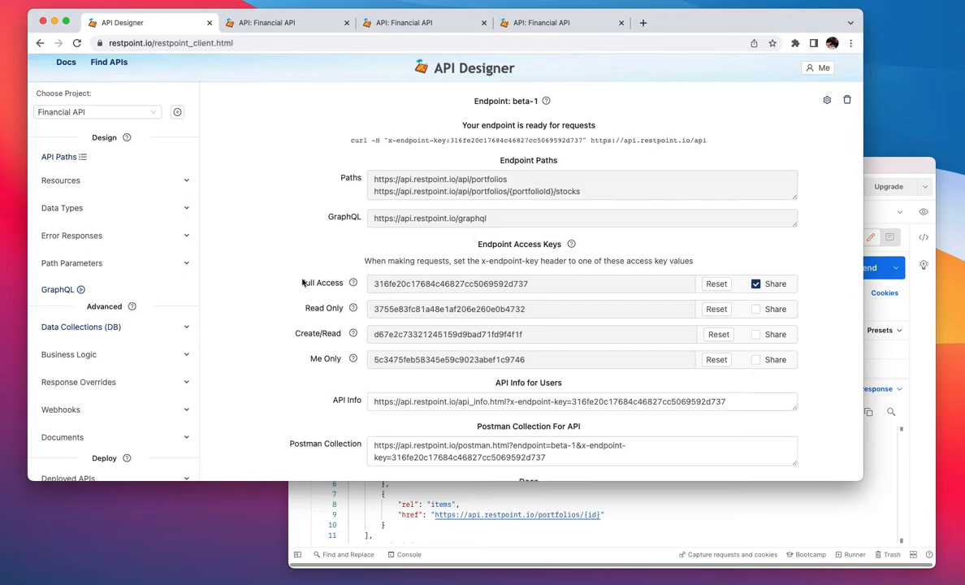
scroll(294, 259, "down", 4)
scroll(294, 259, "down", 3)
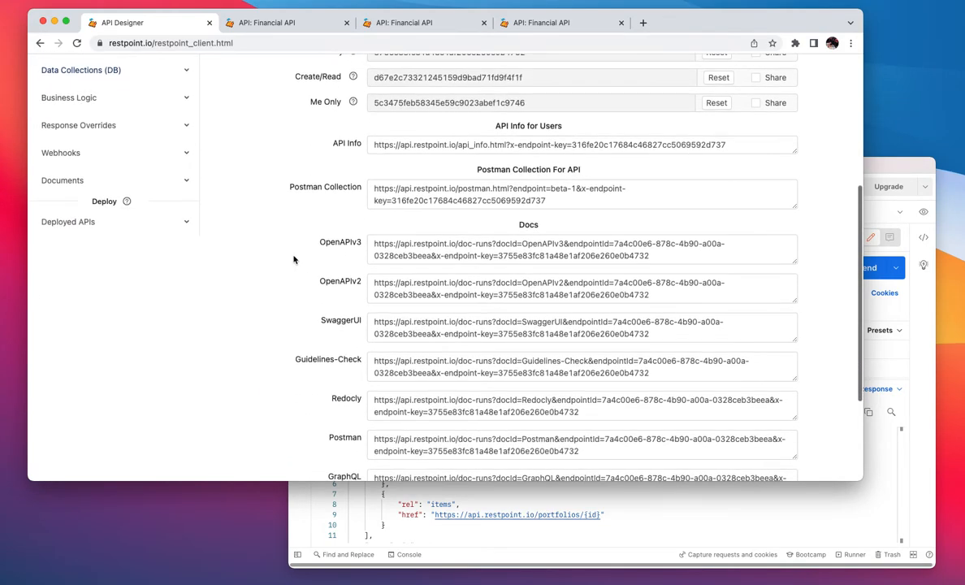
left_click(455, 142)
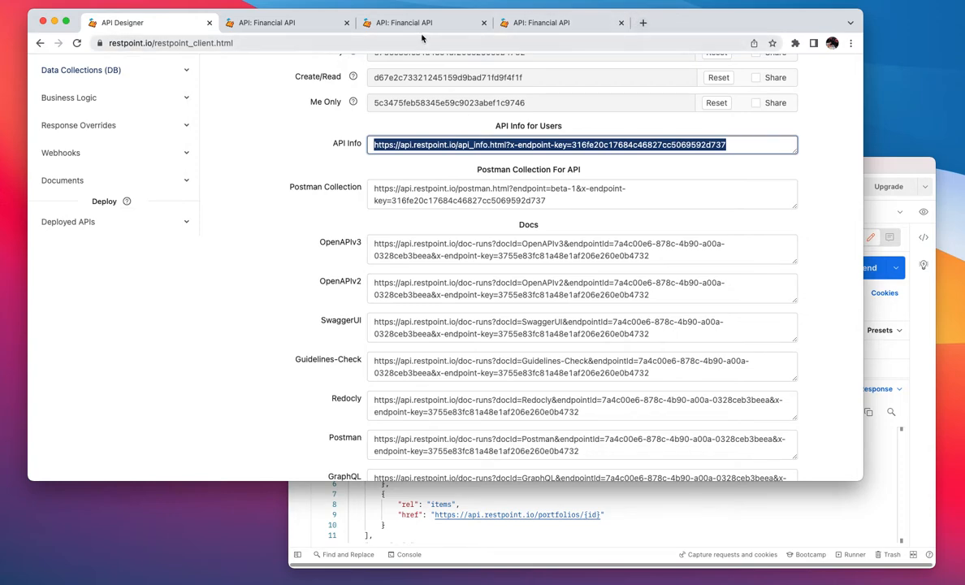
left_click(642, 23)
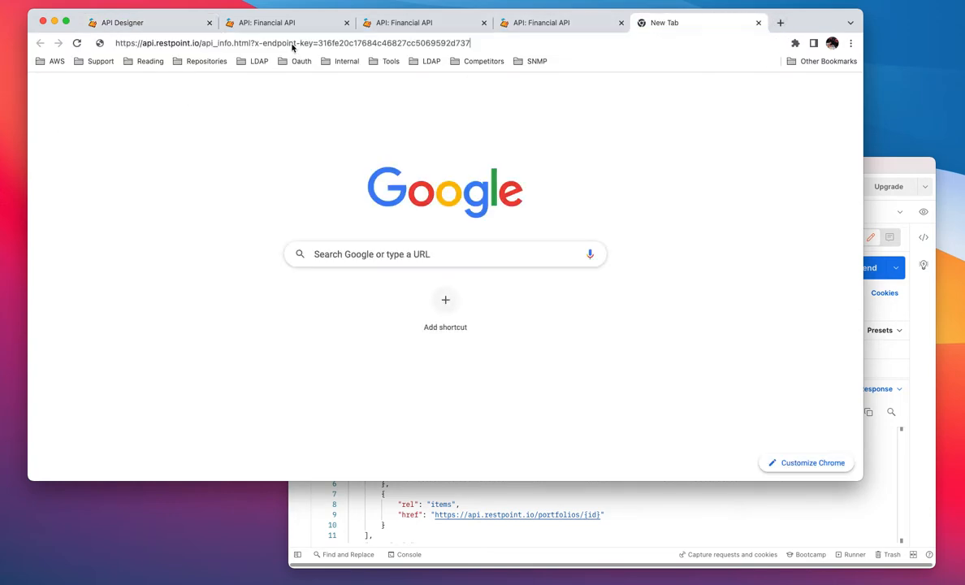
key("Return")
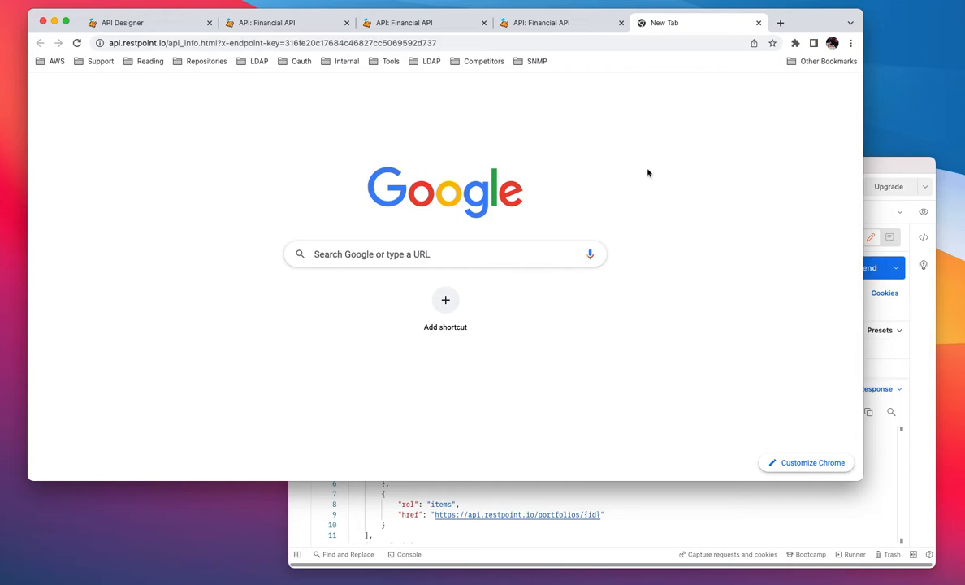
Step: Reload the API Info page until its docs links show, then view the Financial API Swagger docs
left_click(533, 43)
key("Return")
left_click(217, 43)
key("Return")
left_click(140, 41)
left_click(135, 26)
left_click(674, 23)
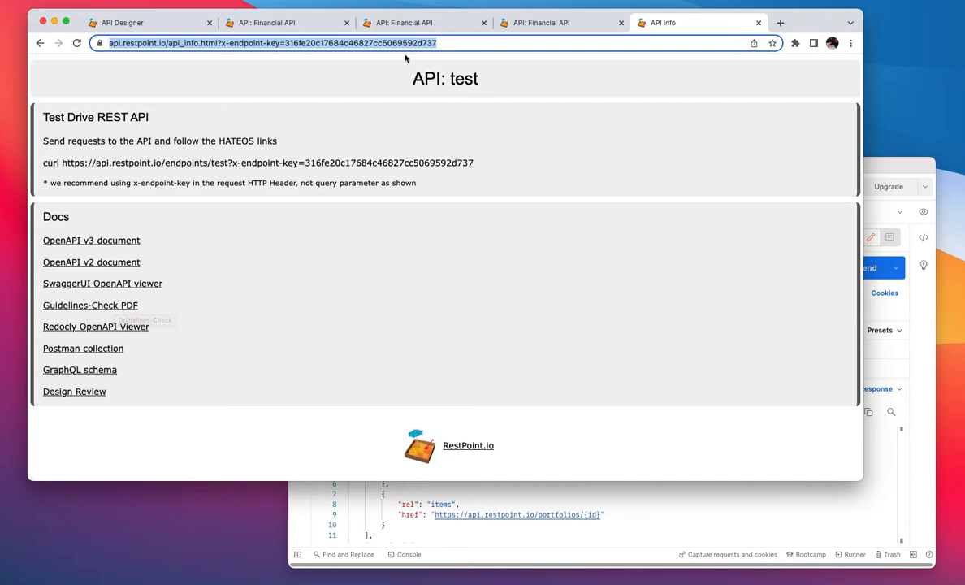
left_click(519, 23)
left_click(394, 23)
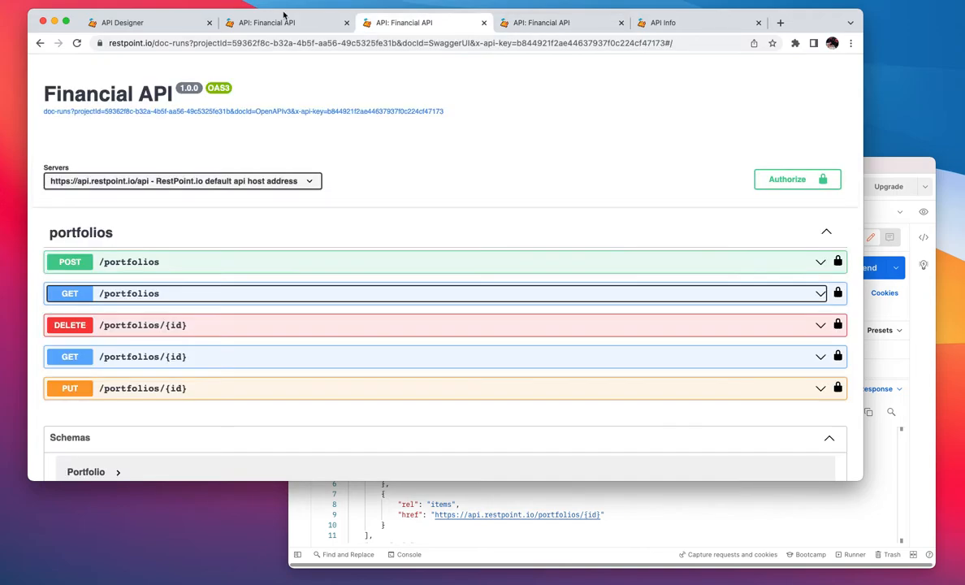
Step: Review beta-1's access keys and Docs URLs, including the Postman Collection link, then show API Paths
left_click(140, 22)
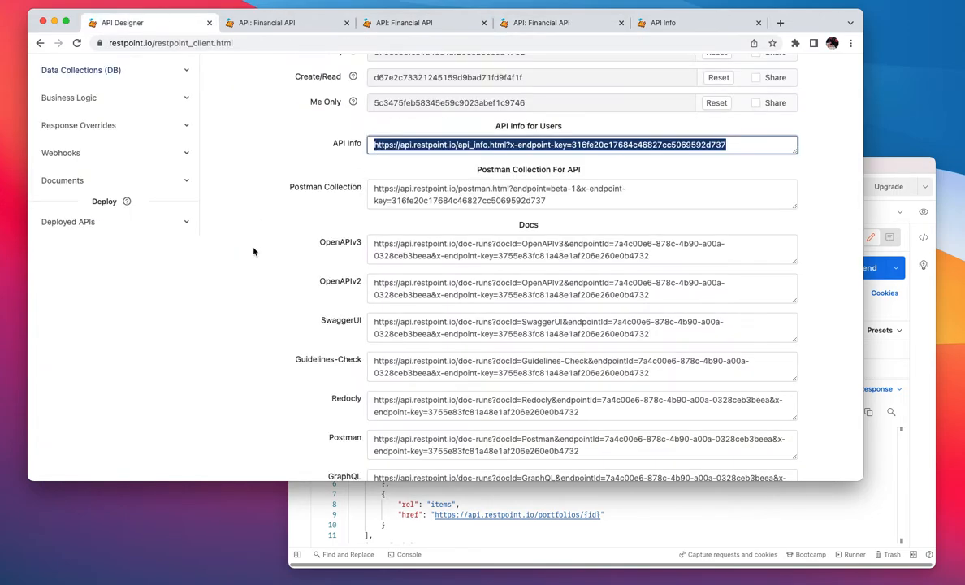
scroll(253, 251, "up", 5)
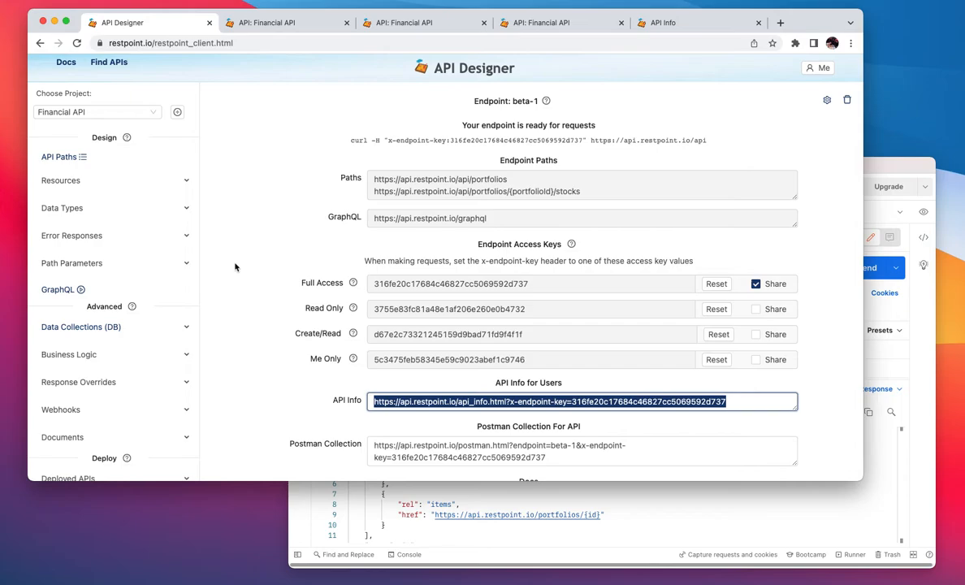
left_click(221, 249)
scroll(223, 252, "down", 3)
scroll(236, 267, "down", 4)
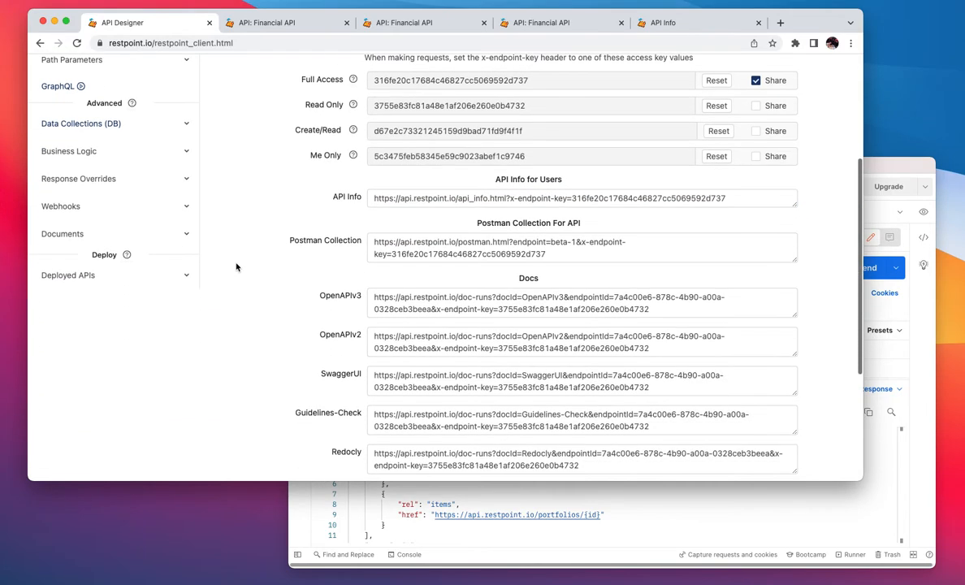
left_click(397, 161)
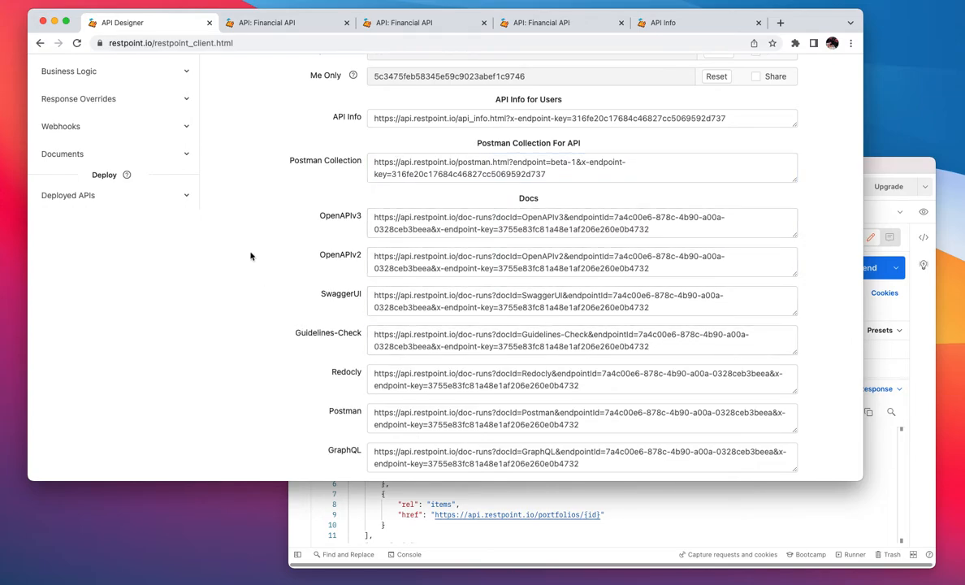
scroll(122, 203, "up", 5)
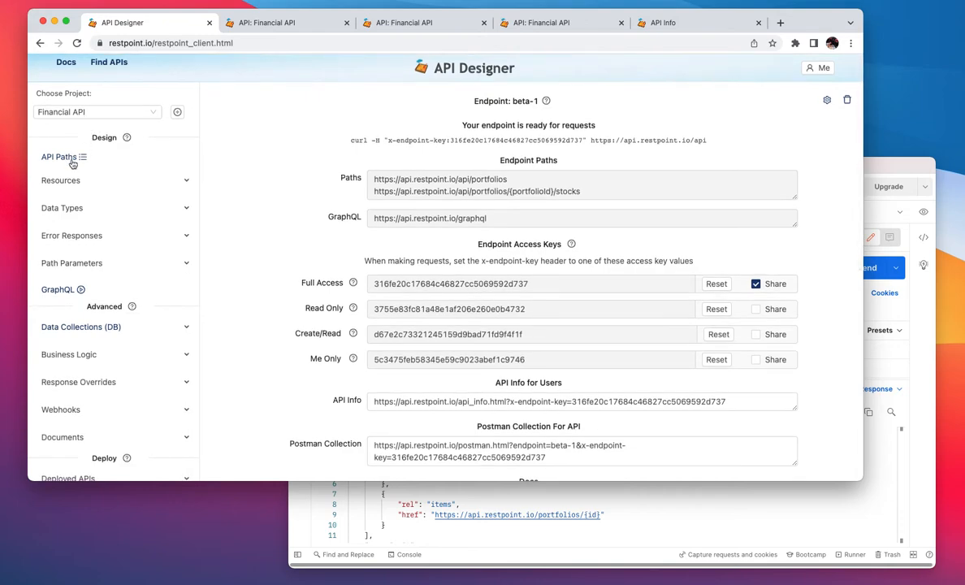
left_click(75, 161)
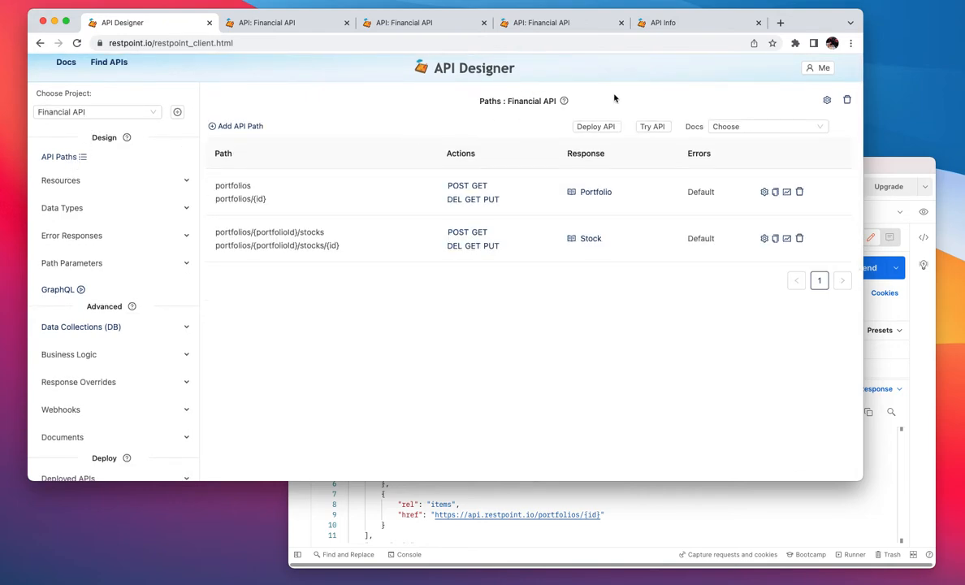
Step: Generate the Guidelines-Check report and read its 17 issues, like missing contact and license
left_click(732, 128)
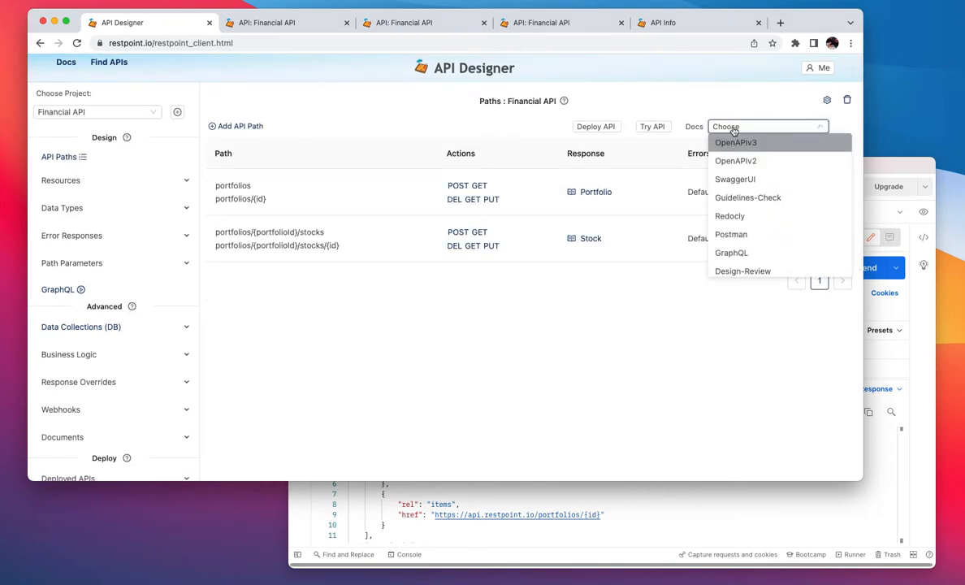
left_click(773, 199)
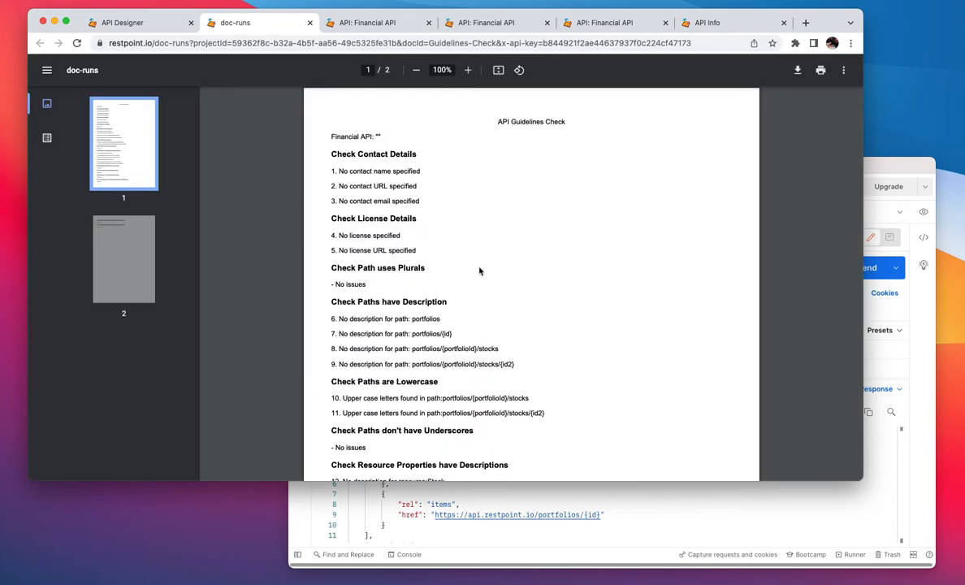
scroll(479, 270, "down", 1)
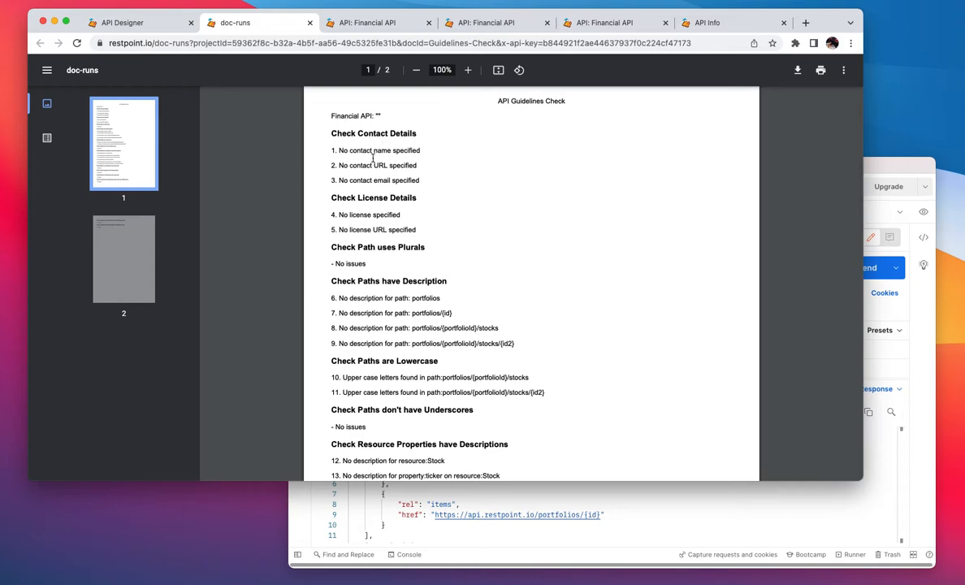
scroll(408, 263, "down", 5)
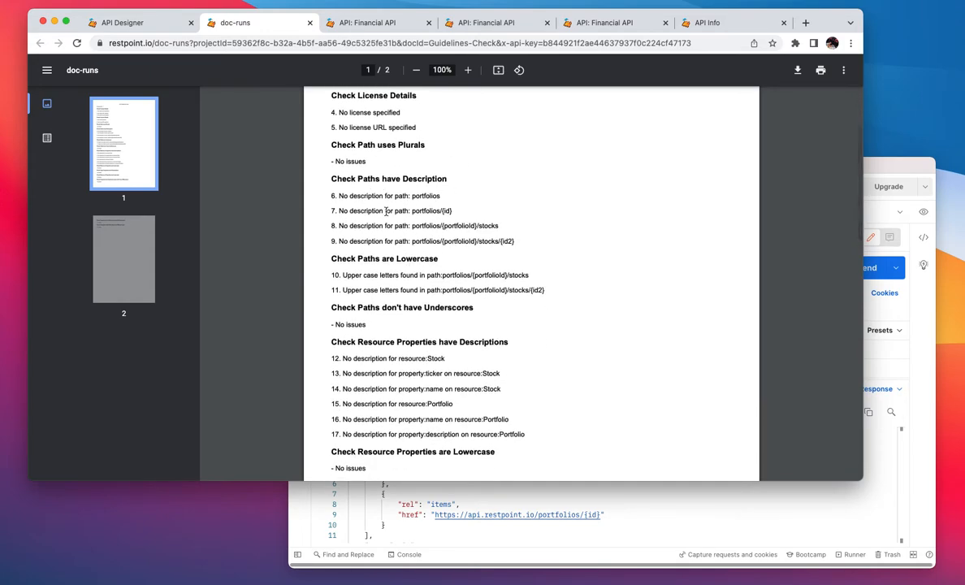
scroll(463, 286, "down", 3)
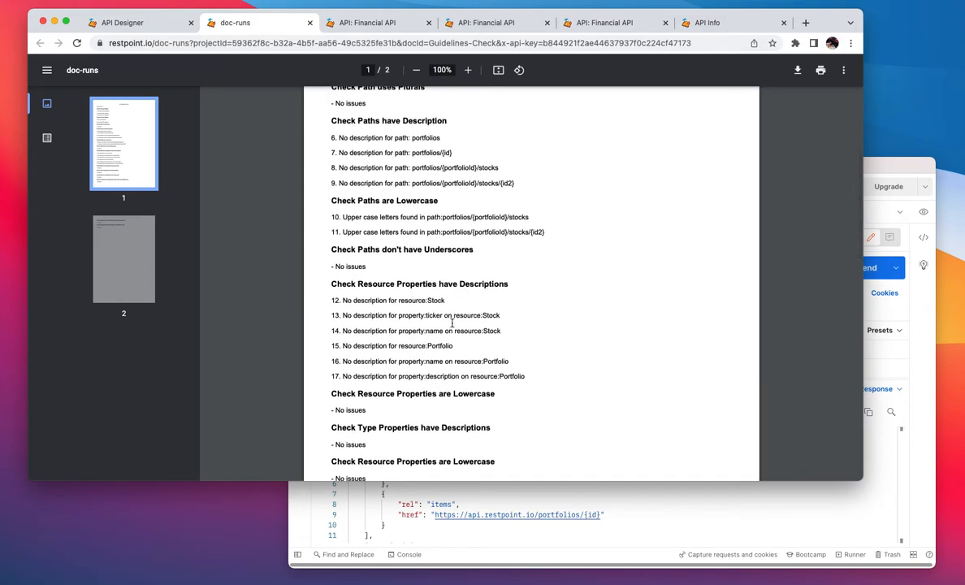
scroll(453, 323, "down", 3)
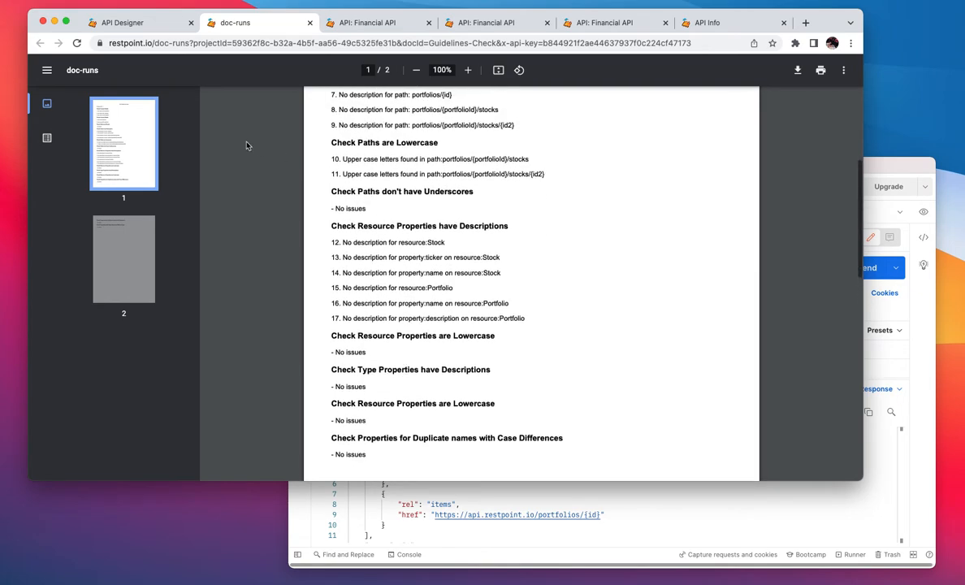
left_click(146, 23)
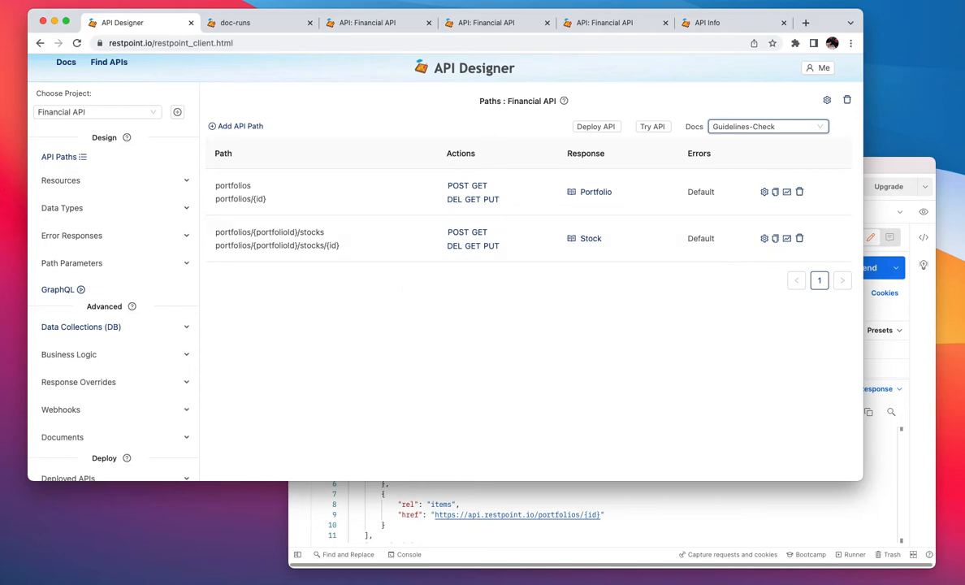
Step: Run a GraphQL query on the portfolios path in the GraphQL tester
left_click(729, 124)
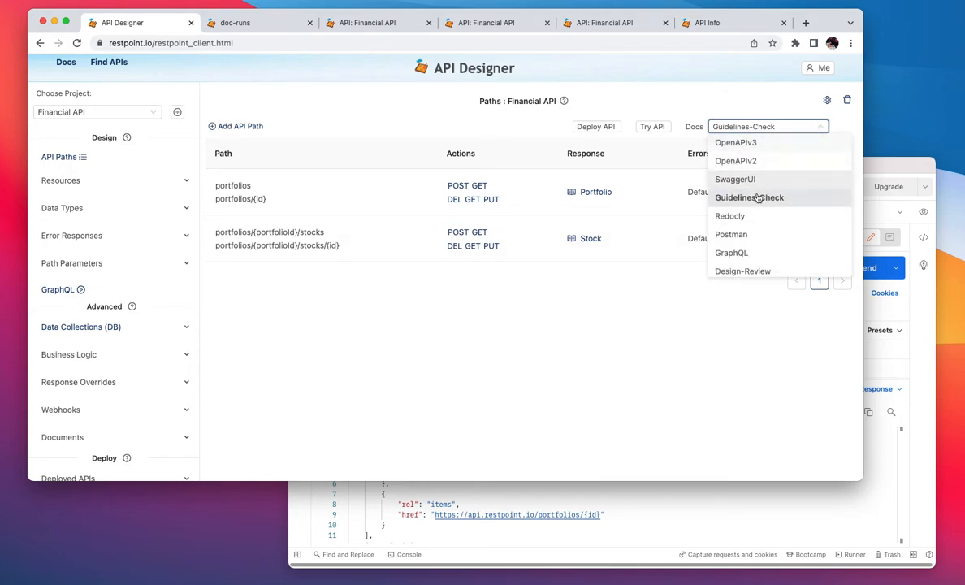
left_click(454, 313)
left_click(78, 158)
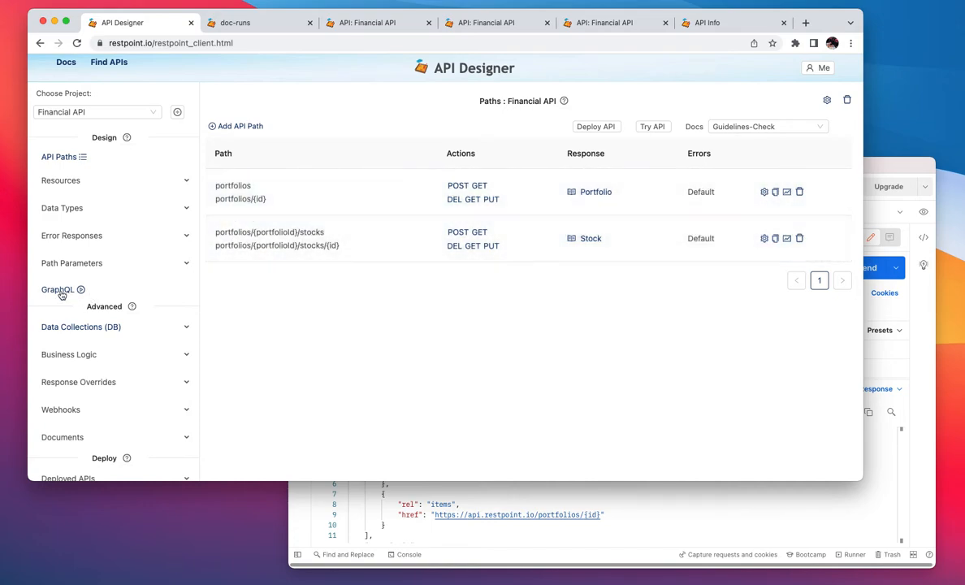
left_click(60, 291)
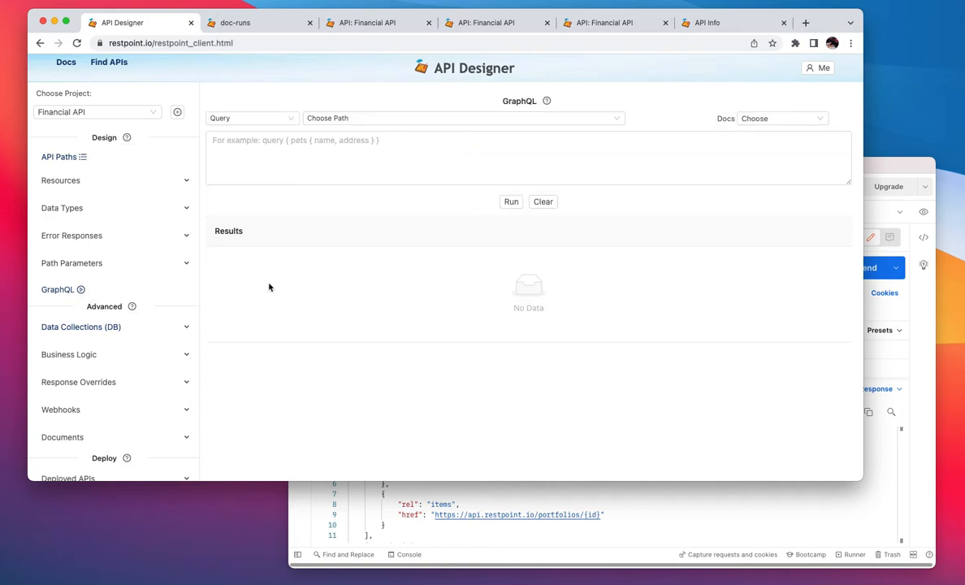
left_click(372, 120)
left_click(357, 155)
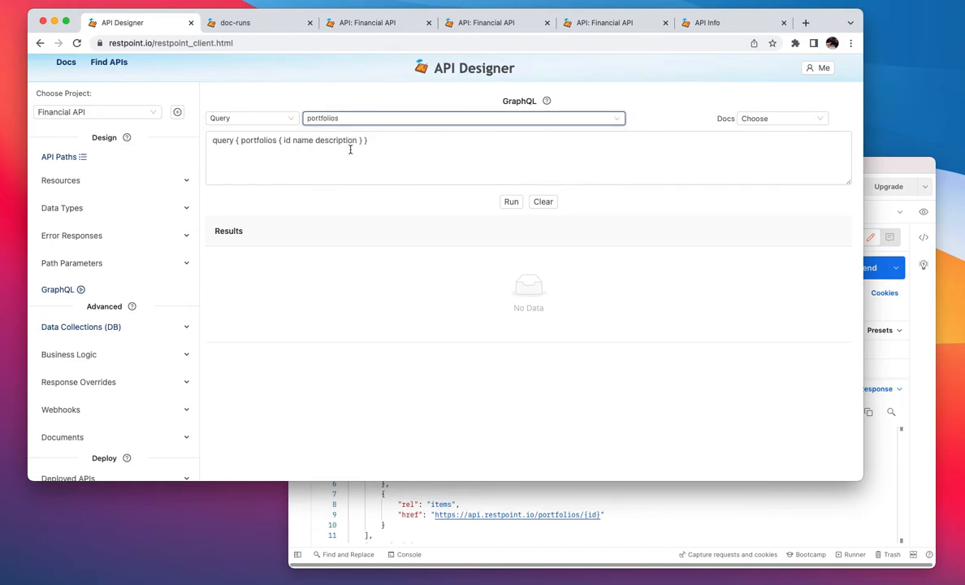
left_click(242, 141)
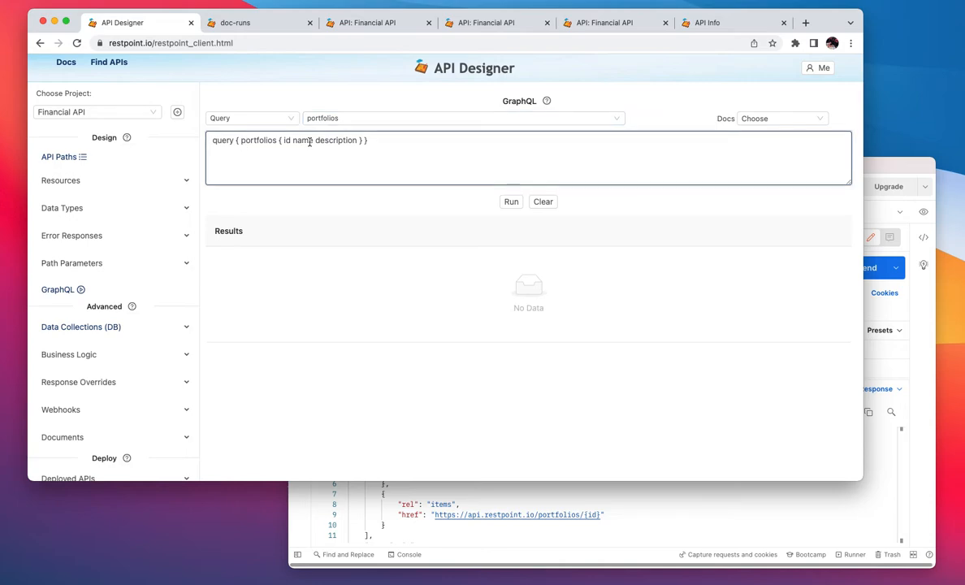
left_click(510, 202)
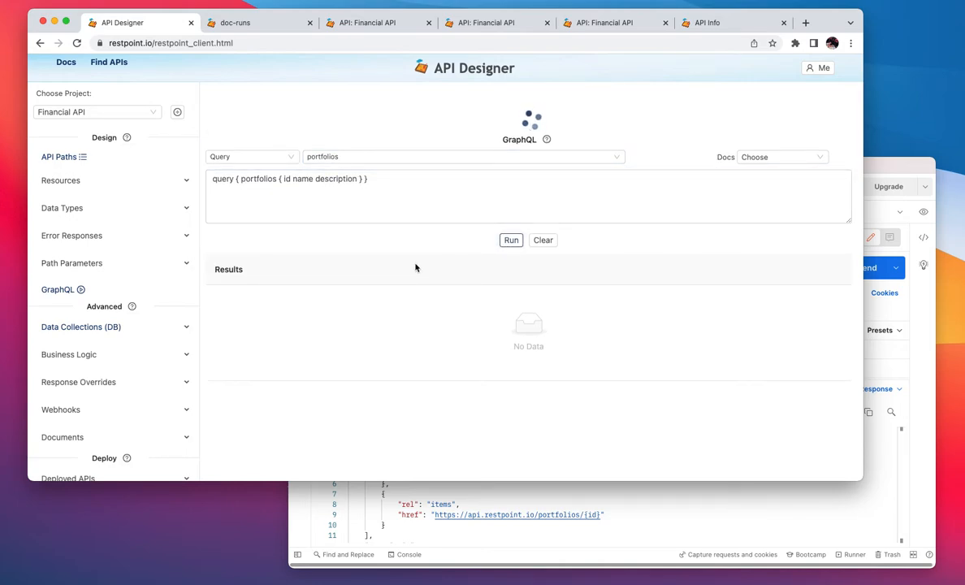
Step: Remove id from the query fields and rerun it, returning only name and description
left_click(296, 140)
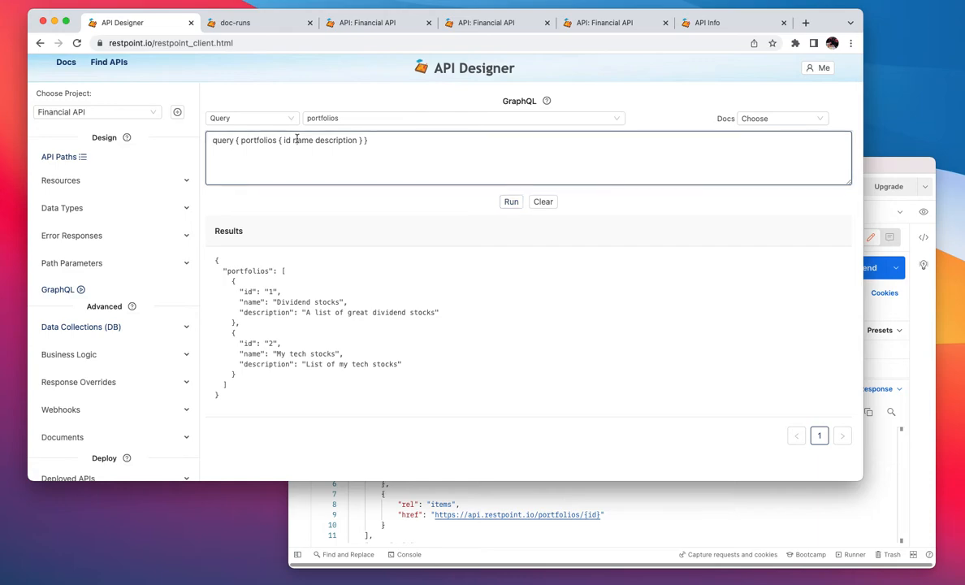
key("BackSpace")
key("BackSpace")
left_click(509, 202)
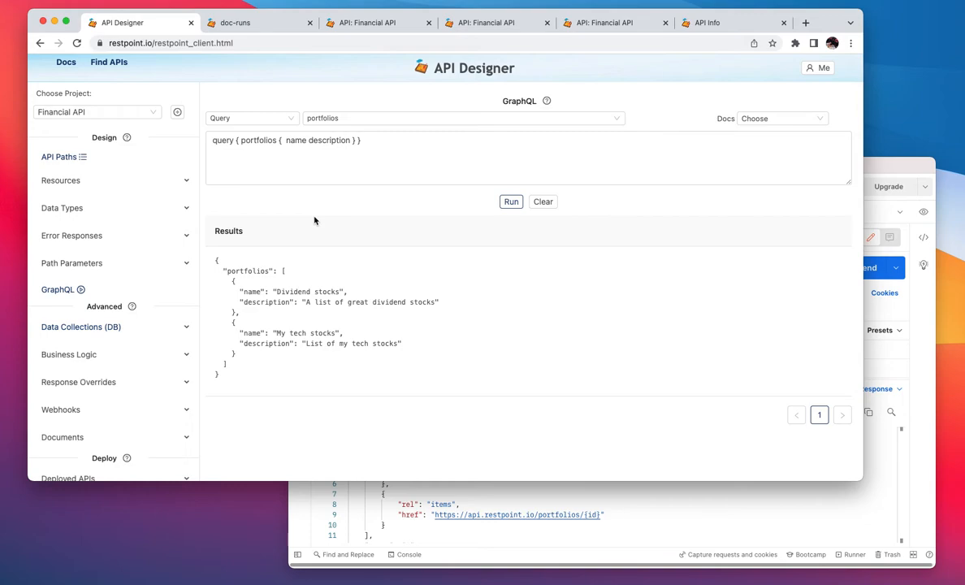
left_click(253, 122)
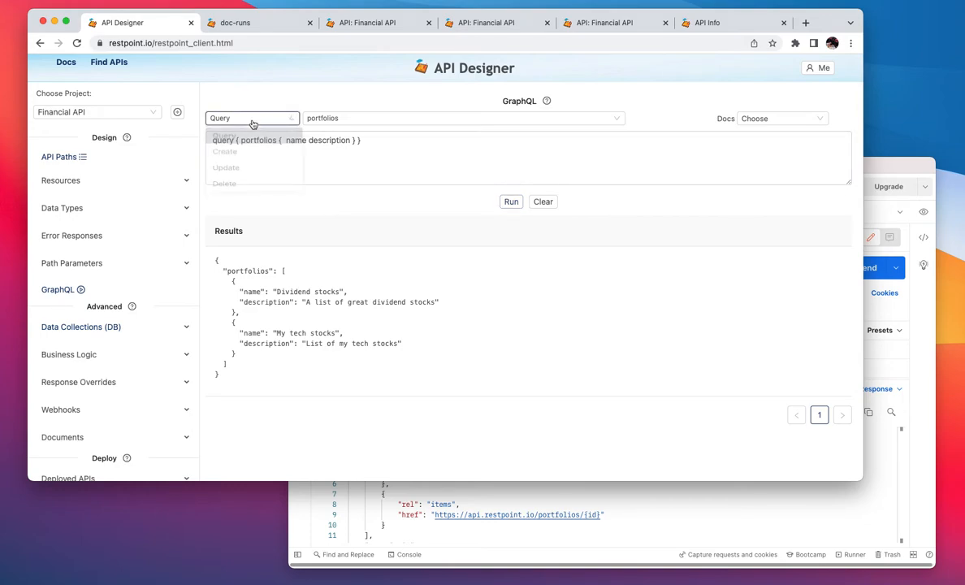
Step: Run a nested GraphQL query listing each portfolio's stocks, then return to the Financial API paths table
left_click(329, 160)
left_click(363, 120)
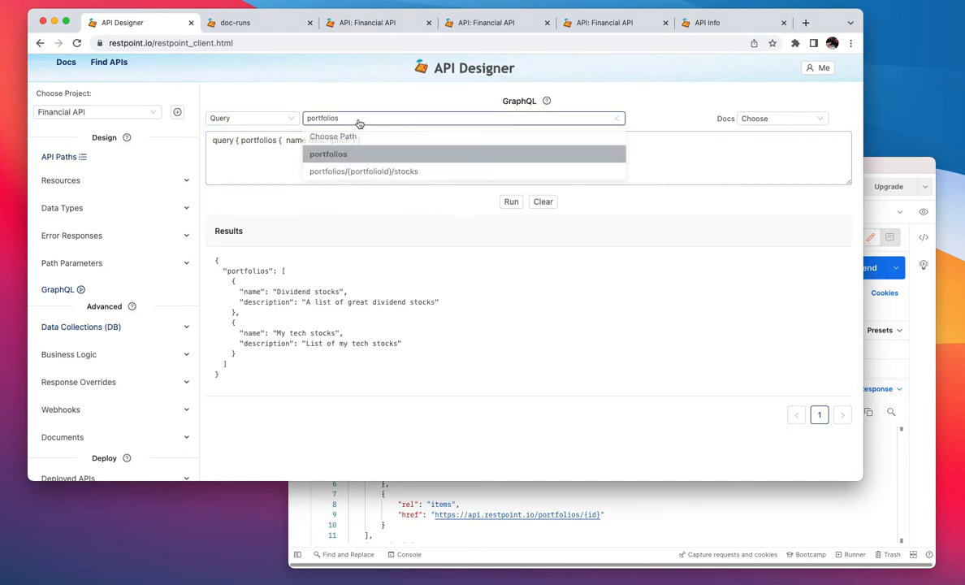
left_click(355, 174)
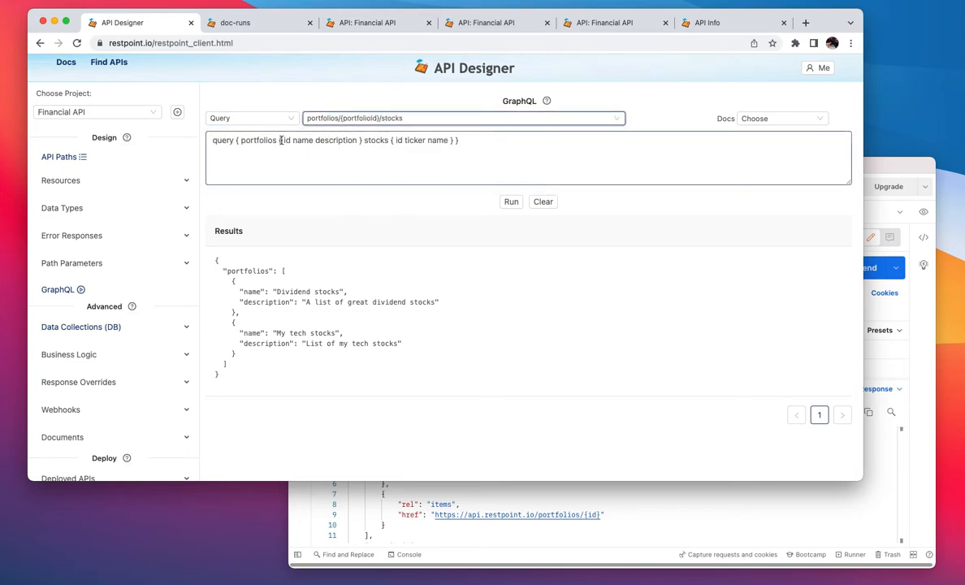
left_click(512, 203)
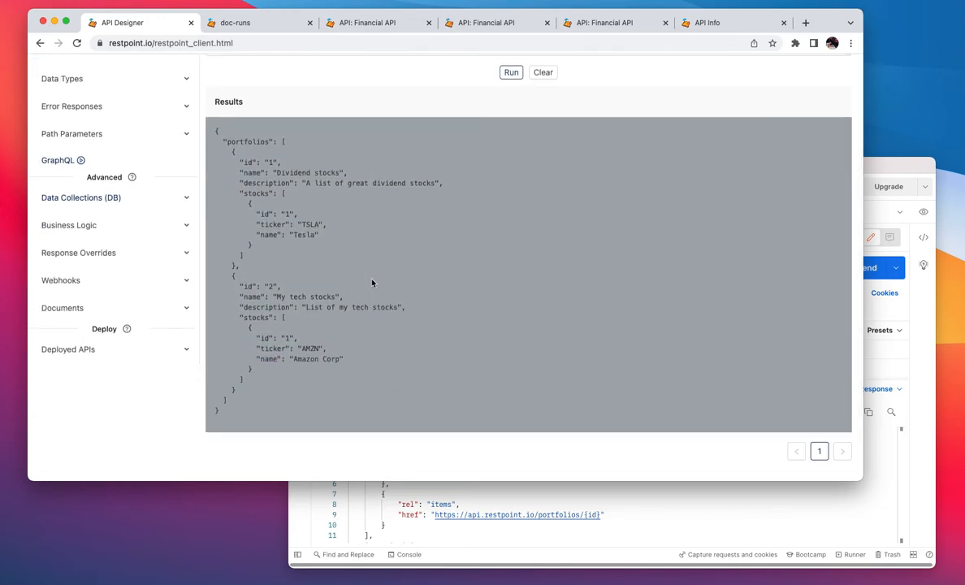
scroll(372, 283, "up", 3)
scroll(372, 283, "up", 1)
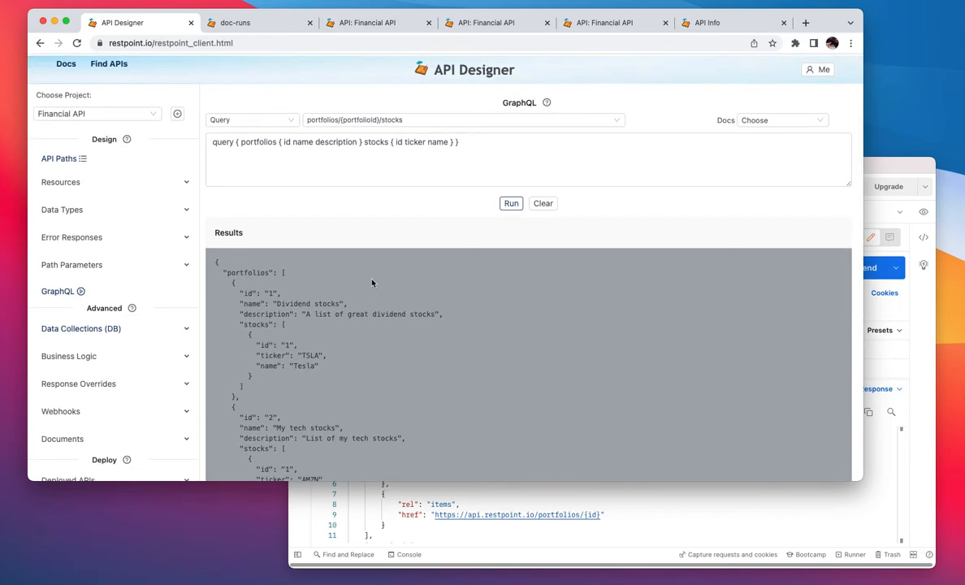
scroll(368, 304, "down", 1)
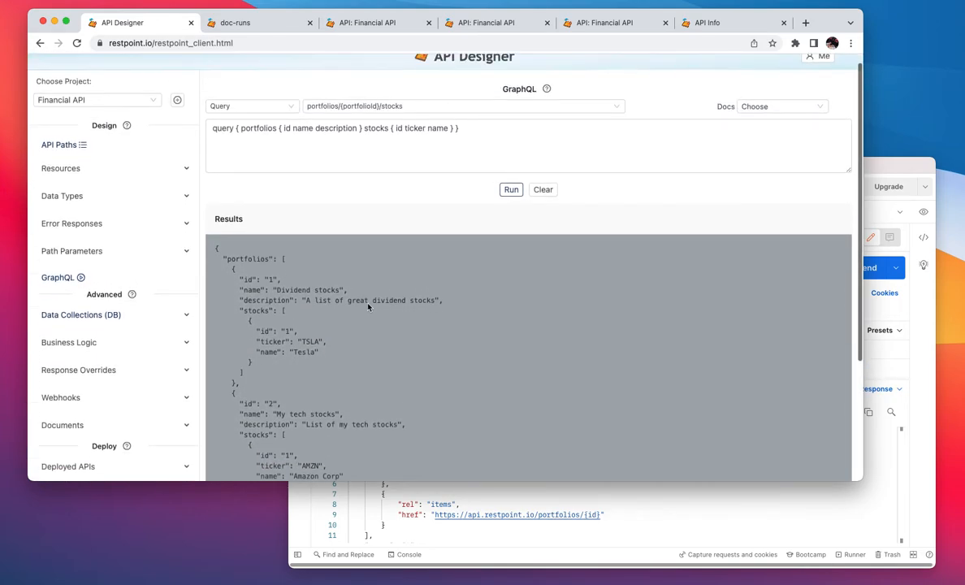
scroll(368, 305, "up", 1)
left_click(216, 156)
left_click(72, 156)
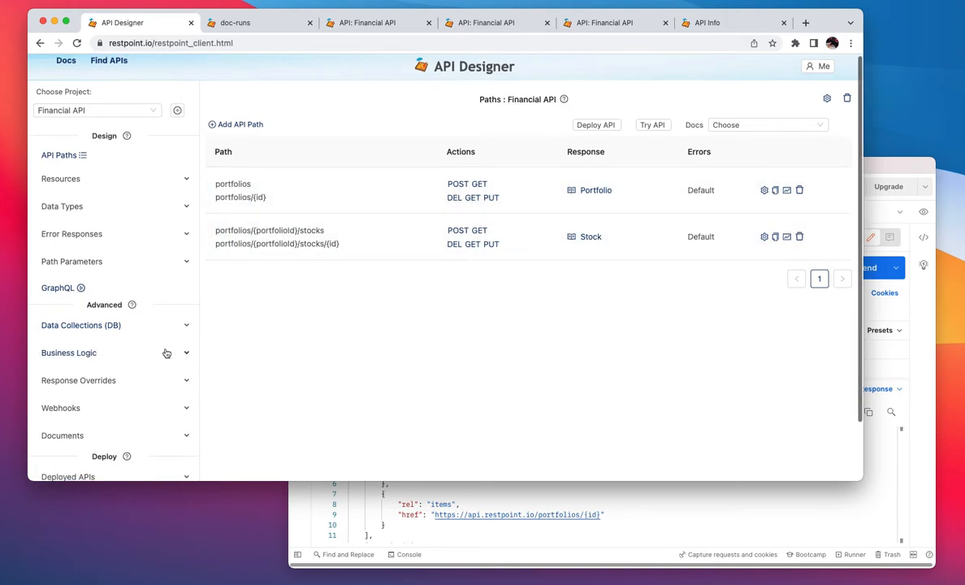
Step: Open the portfolios Business Logic editor and bring up the Script Helper list for the pre-request script
scroll(166, 350, "down", 2)
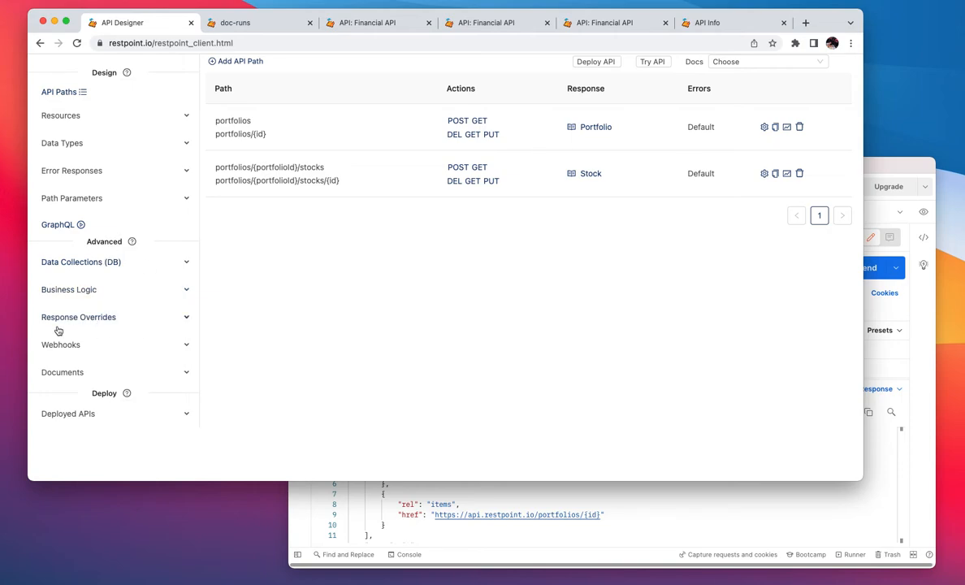
left_click(560, 486)
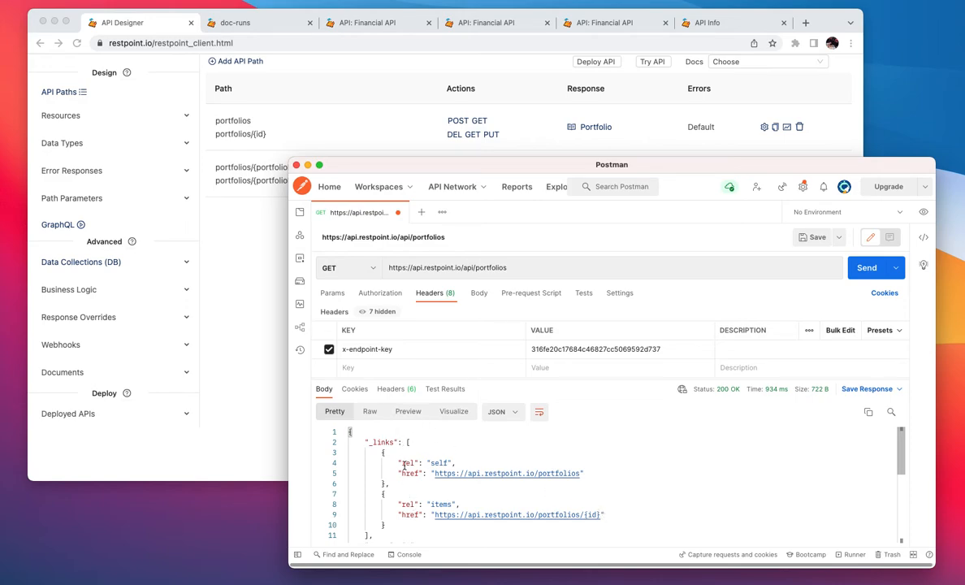
scroll(498, 489, "down", 5)
scroll(499, 489, "up", 5)
left_click(258, 332)
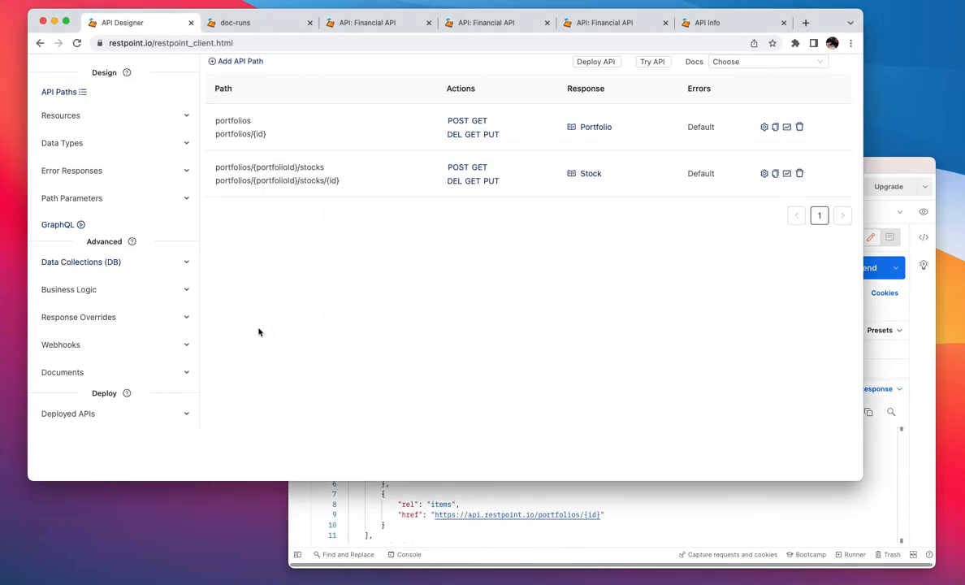
left_click(126, 295)
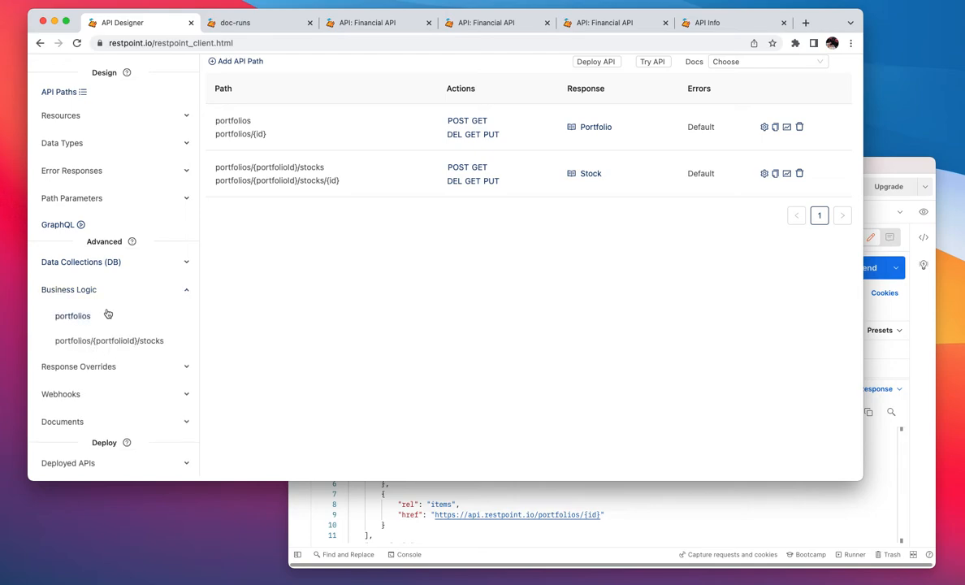
left_click(108, 315)
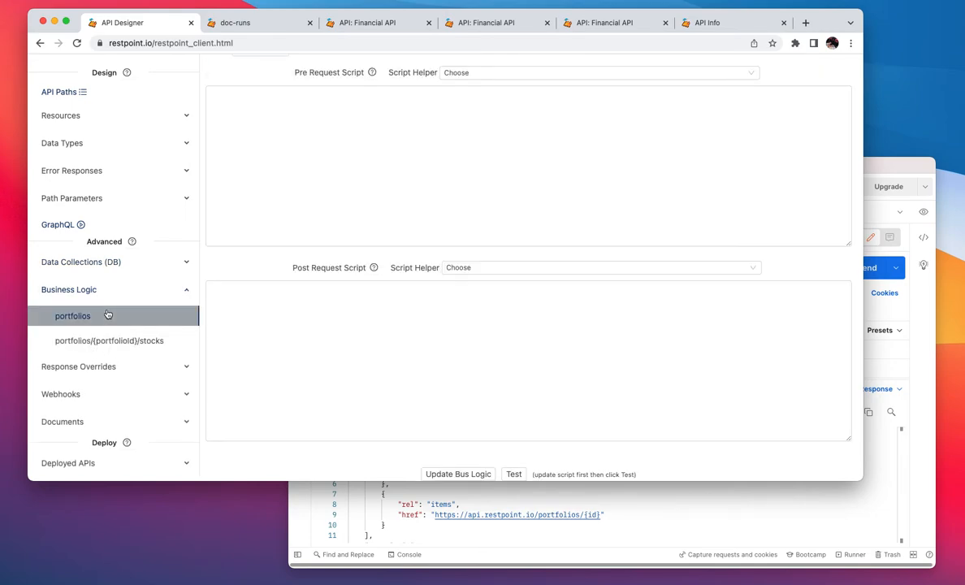
scroll(284, 317, "up", 2)
left_click(353, 265)
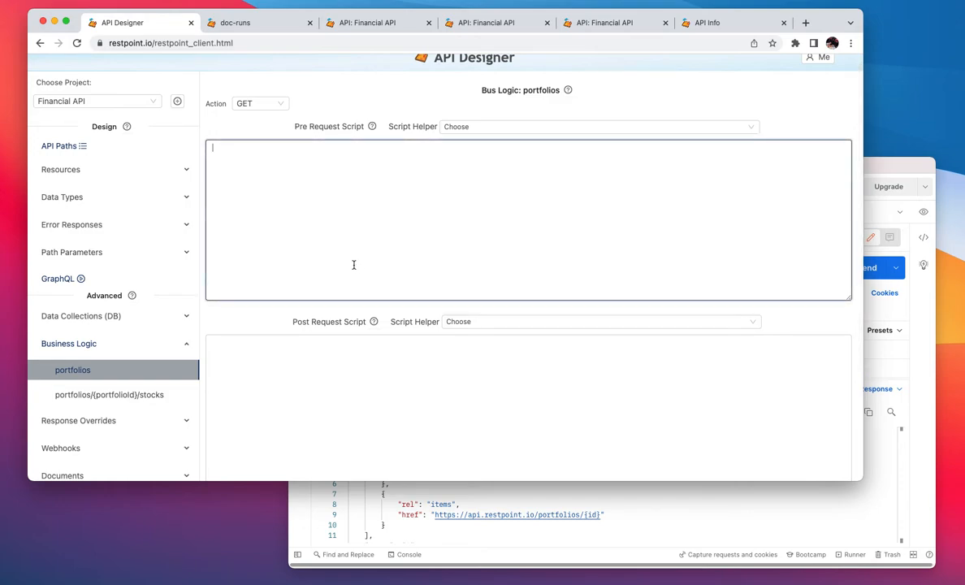
left_click(520, 129)
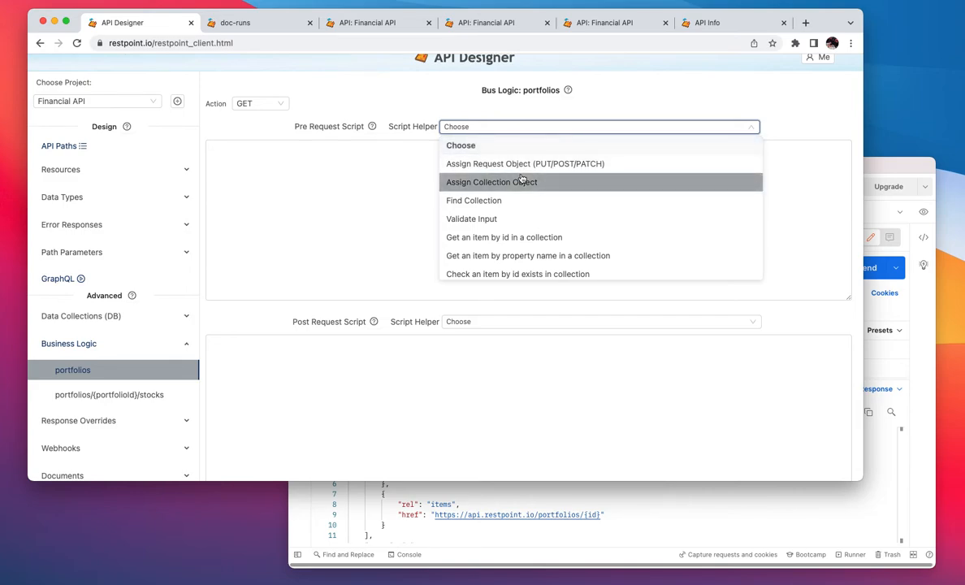
Step: Insert the Validate Input helper into the portfolios GET pre-request script and review its name check
left_click(505, 219)
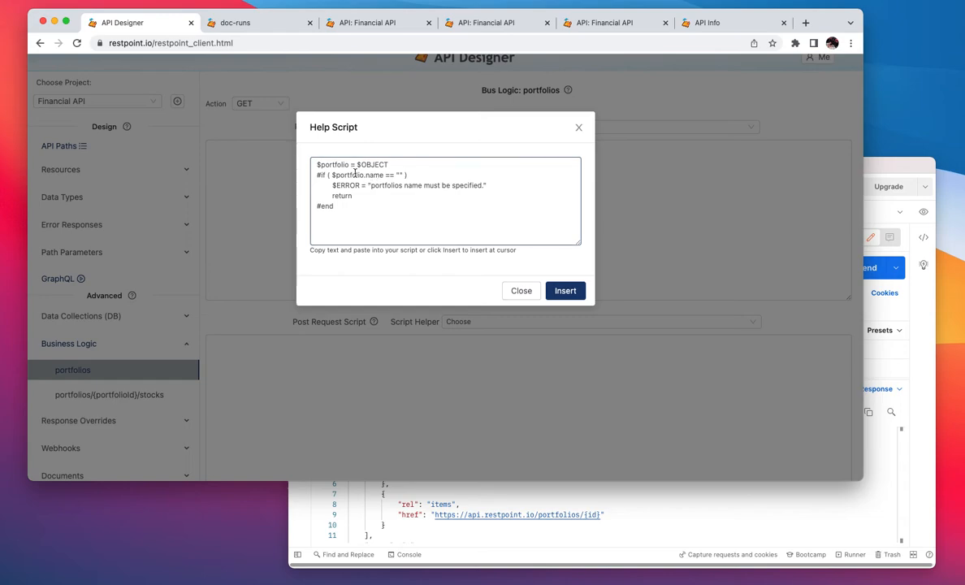
left_click(564, 290)
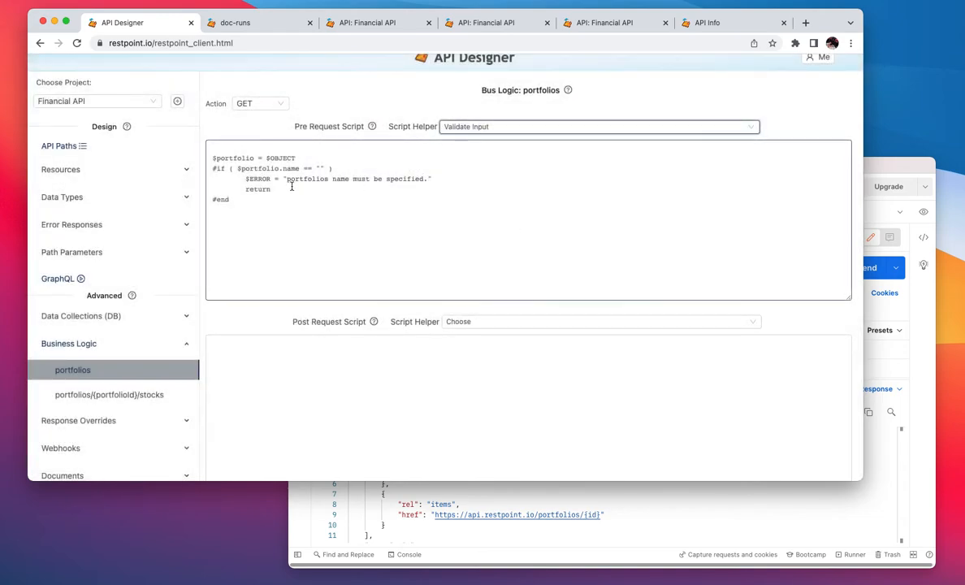
left_click(213, 159)
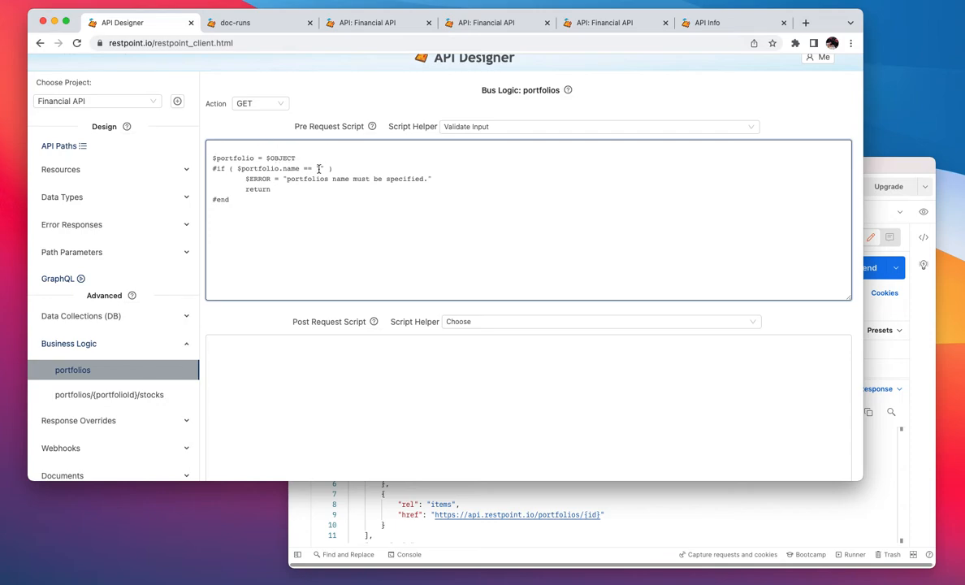
double_click(281, 157)
left_click(263, 159)
double_click(224, 159)
left_click(356, 168)
Step: Save the business logic with Update Bus Logic and test it with Object Id 1
scroll(278, 210, "down", 3)
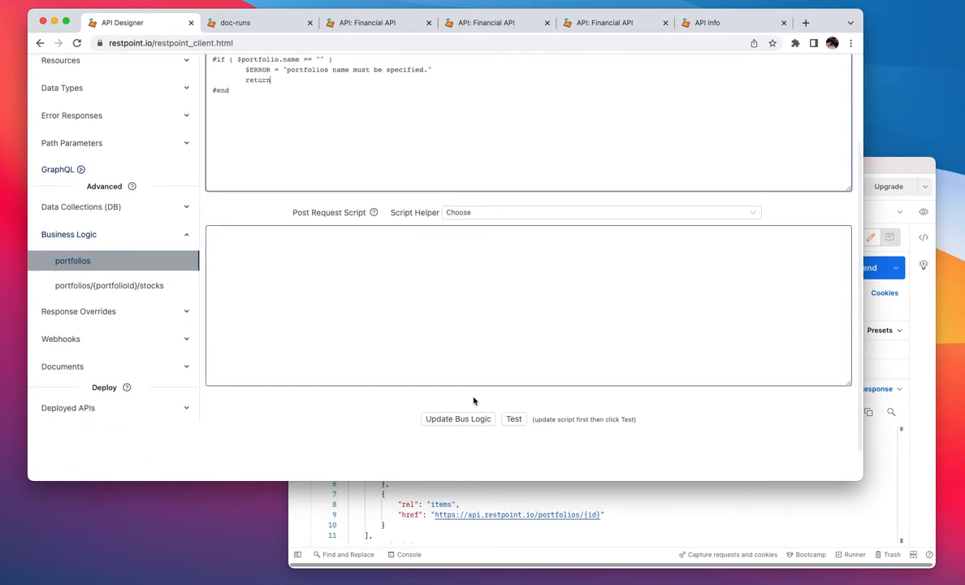
left_click(448, 425)
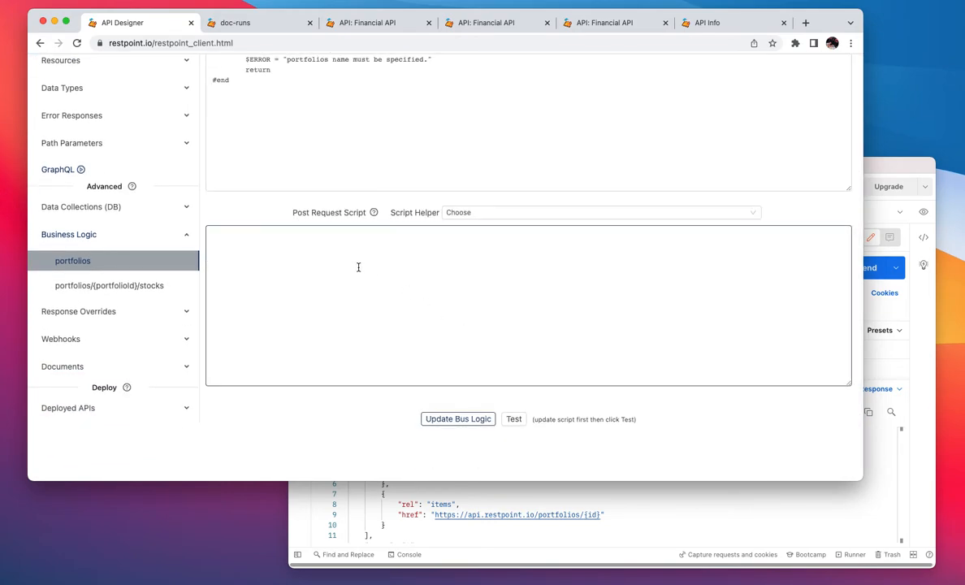
left_click(514, 437)
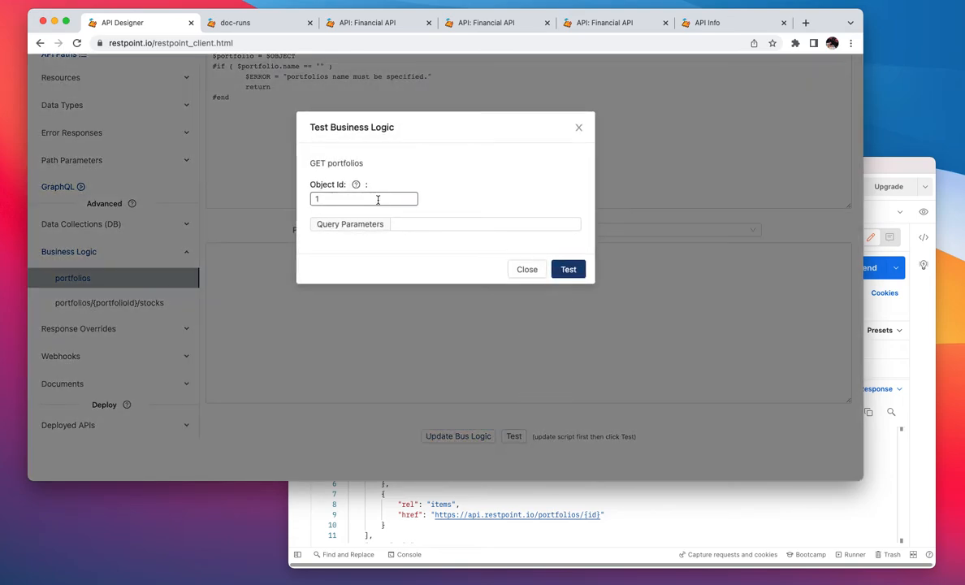
left_click(430, 224)
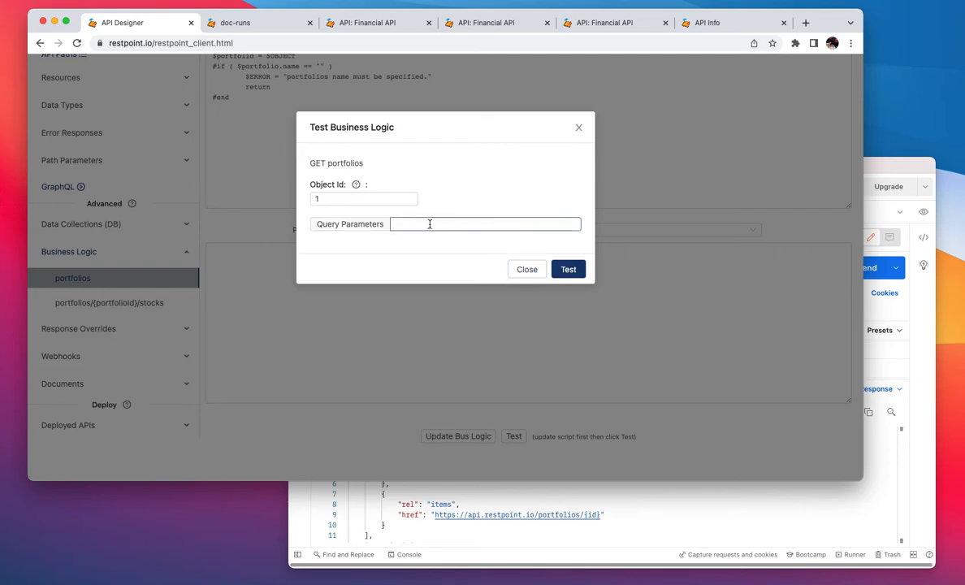
left_click(572, 273)
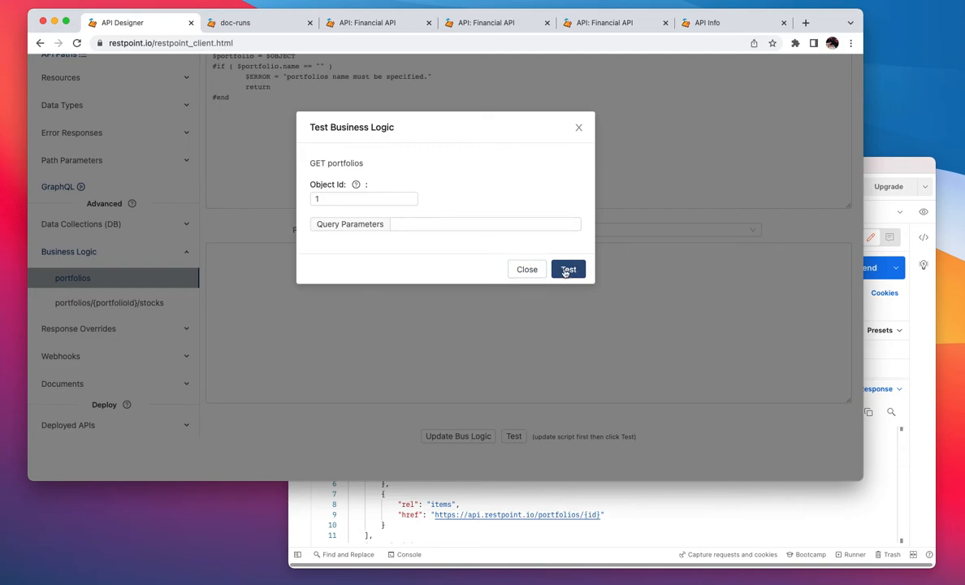
left_click(527, 269)
scroll(342, 184, "up", 3)
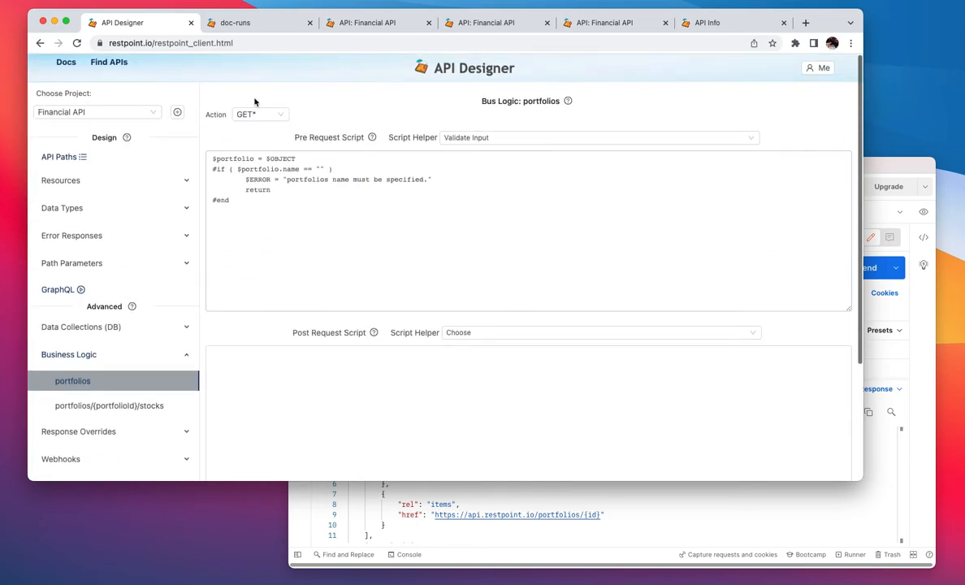
Step: Delete the portfolio-name validation script from the GET pre-request logic
left_click(214, 162)
left_click_drag(213, 163, 247, 206)
key("super+c")
key("BackSpace")
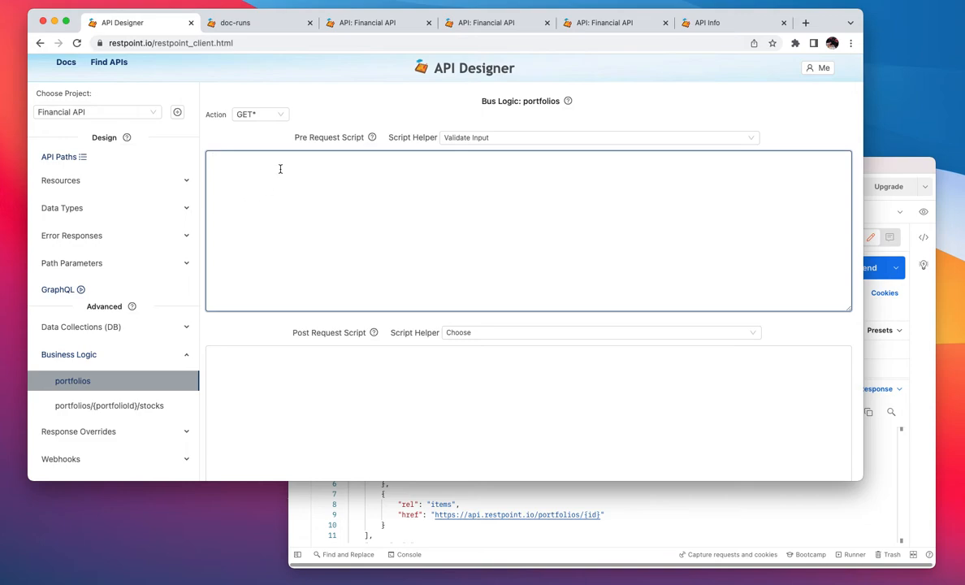
scroll(482, 390, "down", 3)
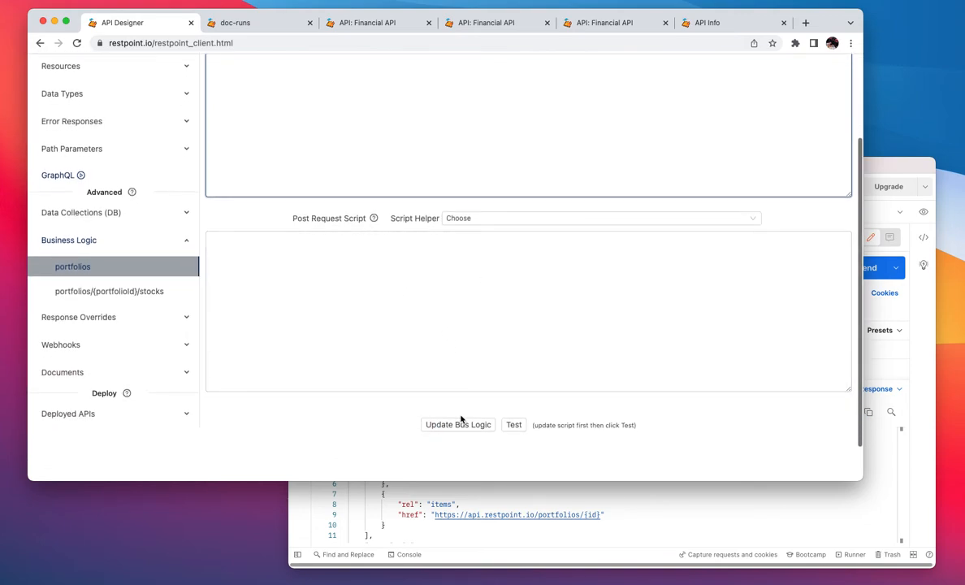
scroll(390, 260, "up", 3)
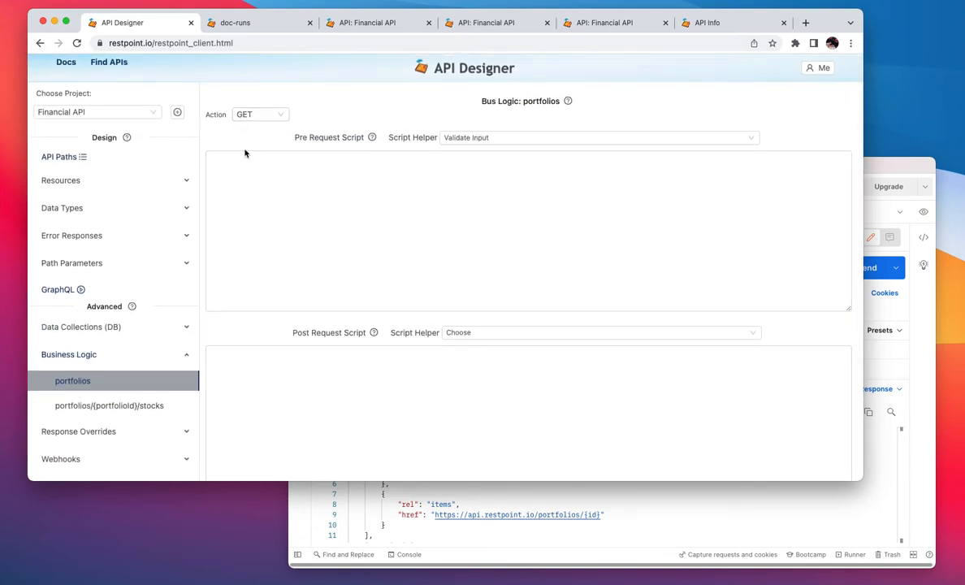
Step: Switch the action to POST, paste the validation script as its pre-request script, and save
left_click(254, 118)
left_click(245, 198)
left_click(256, 117)
left_click(250, 174)
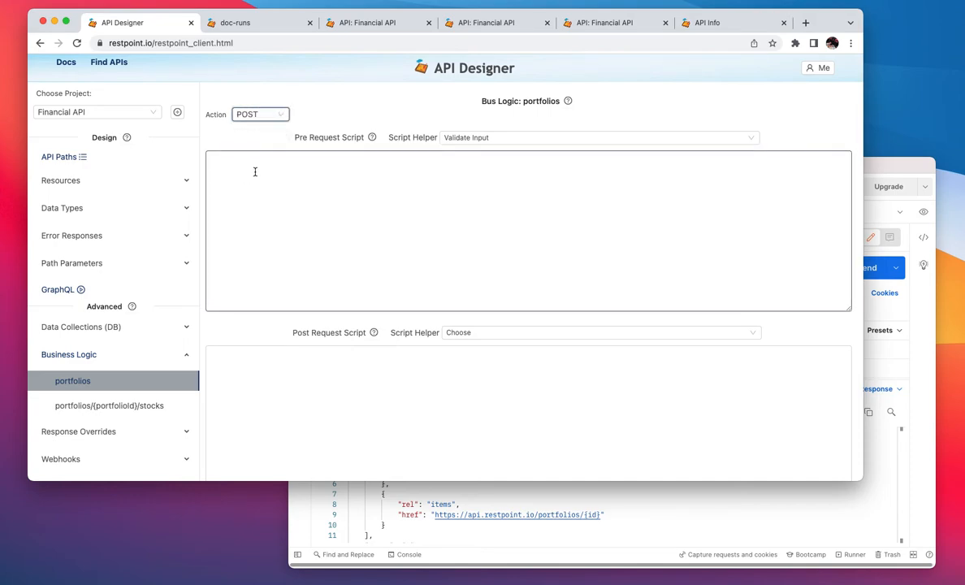
key("super+v")
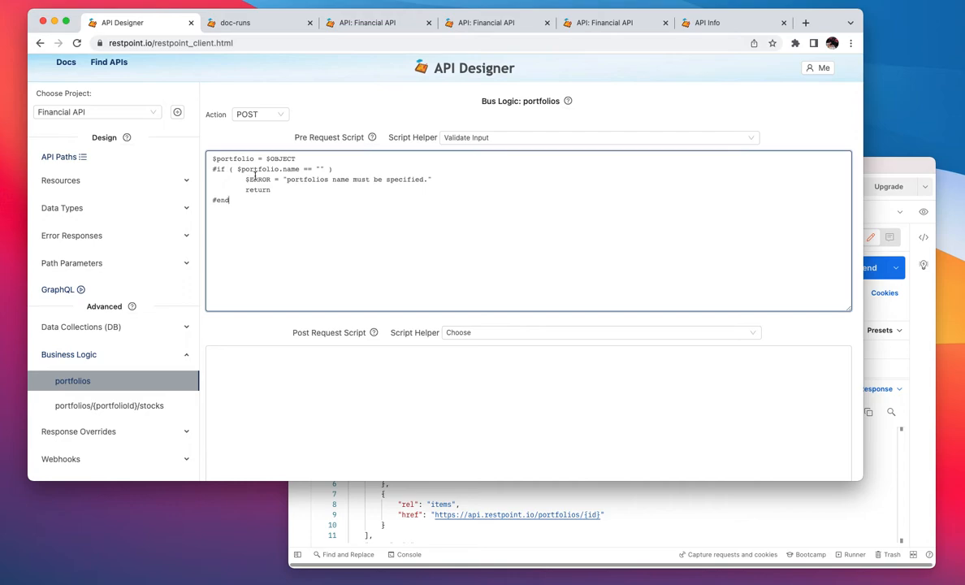
double_click(276, 162)
left_click(267, 171)
scroll(286, 207, "down", 5)
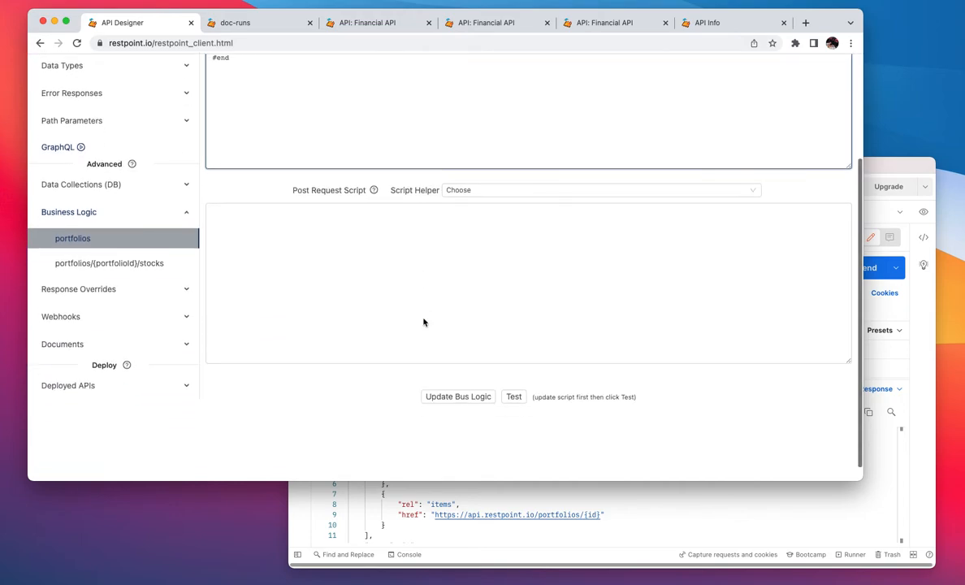
left_click(449, 398)
scroll(433, 237, "up", 4)
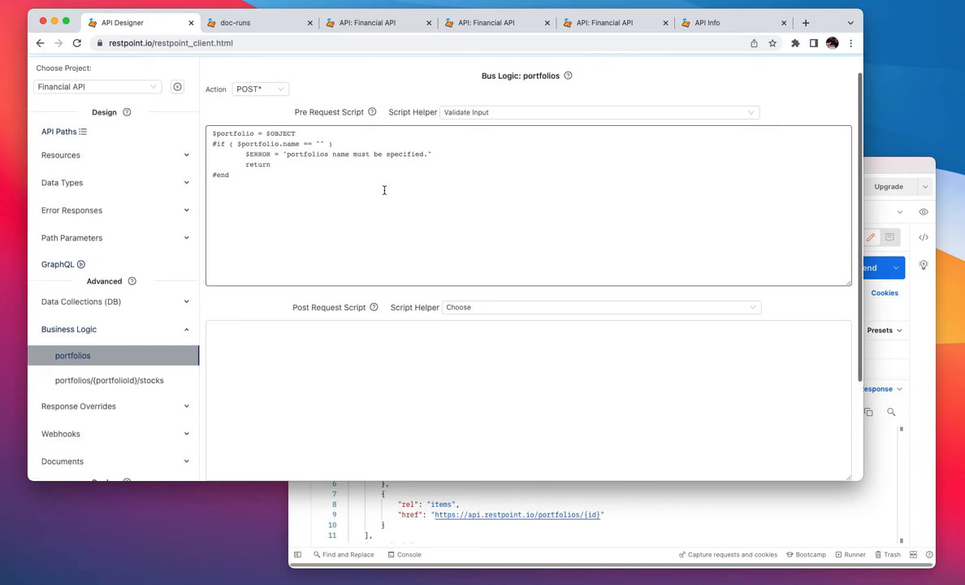
scroll(355, 213, "down", 3)
Step: Test the POST portfolios logic with an empty name, then with the name 'test'
left_click(514, 380)
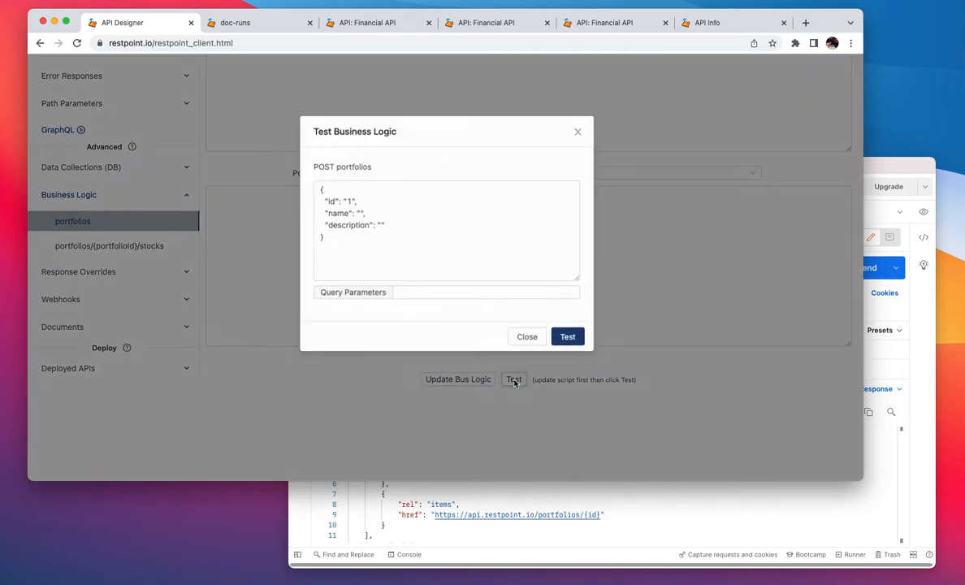
left_click(349, 225)
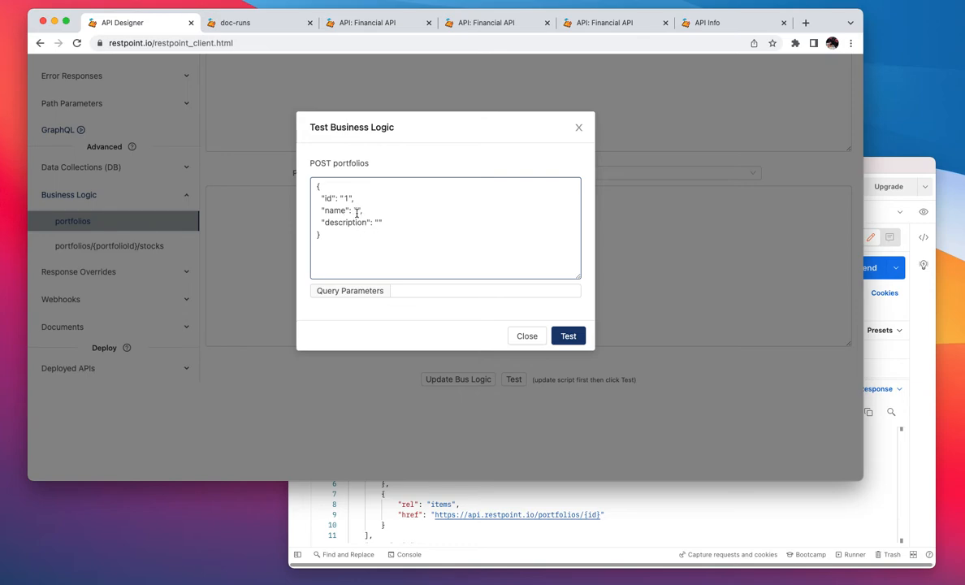
left_click(315, 186)
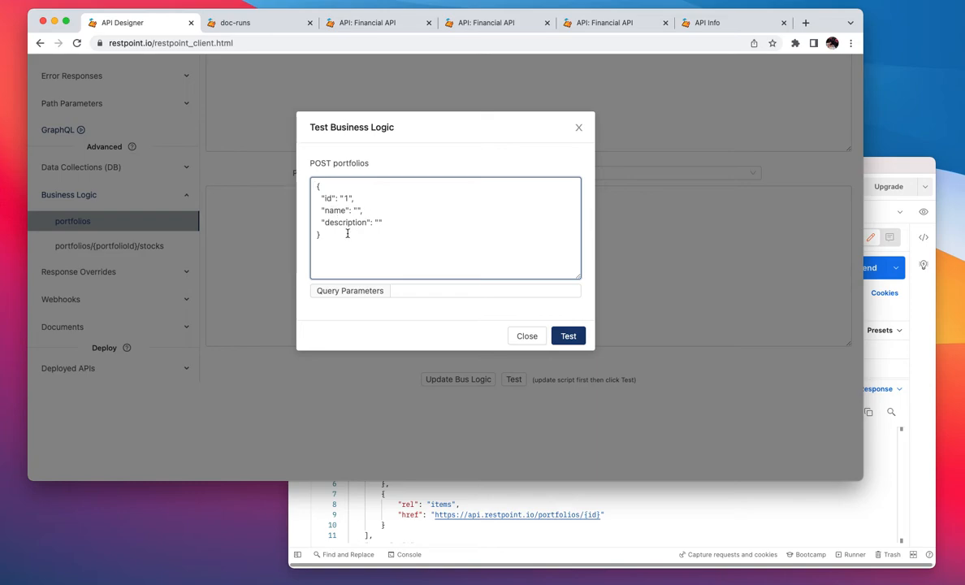
left_click(560, 335)
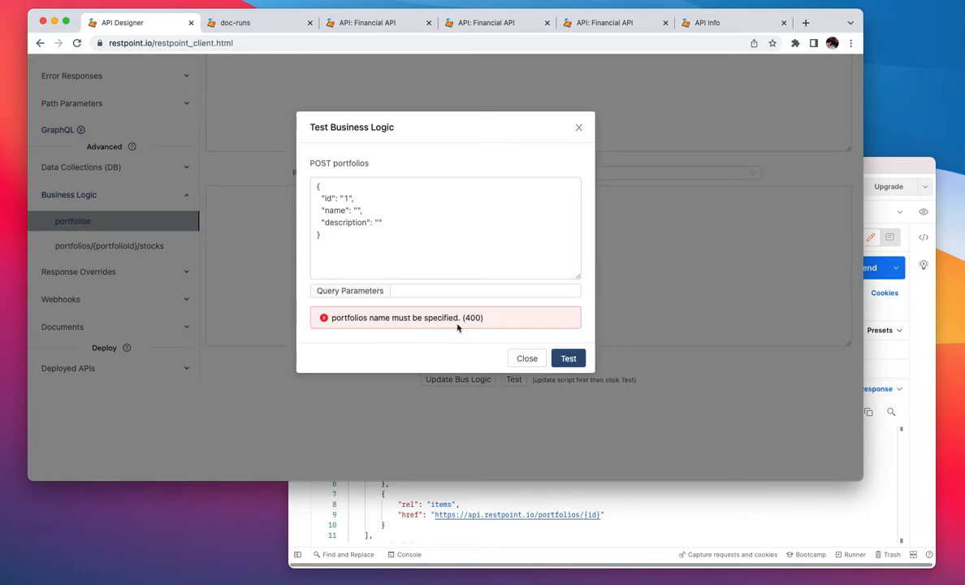
left_click(359, 211)
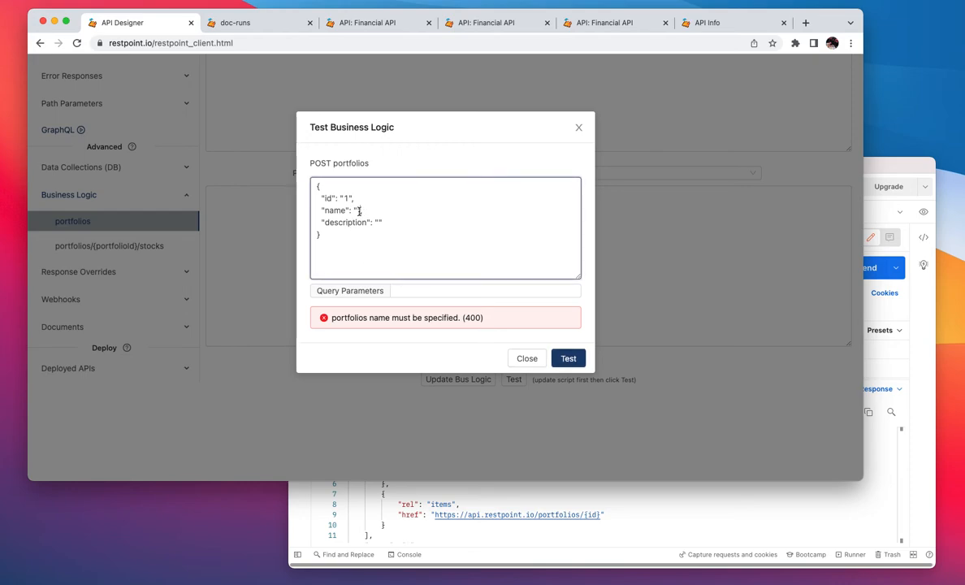
type("test")
left_click(571, 358)
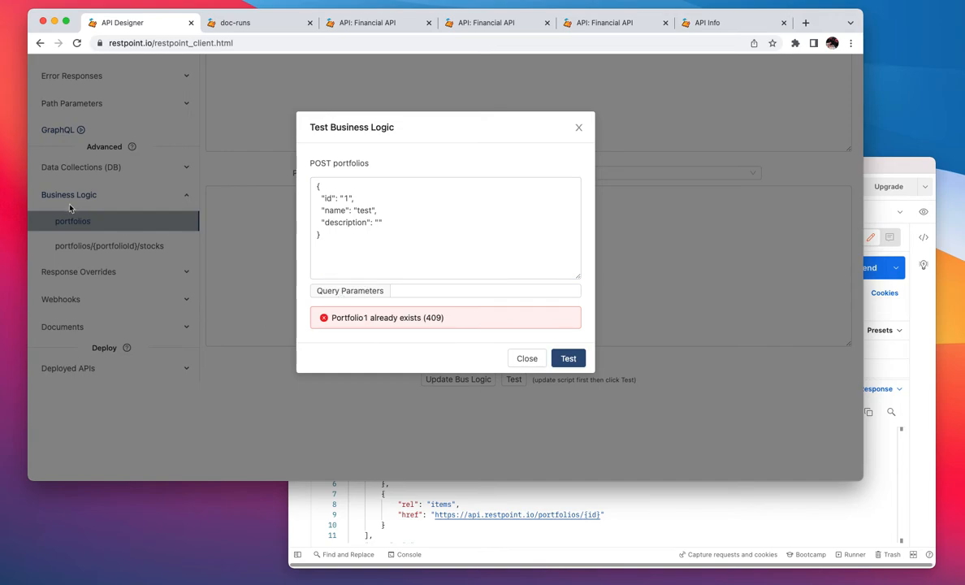
left_click(348, 198)
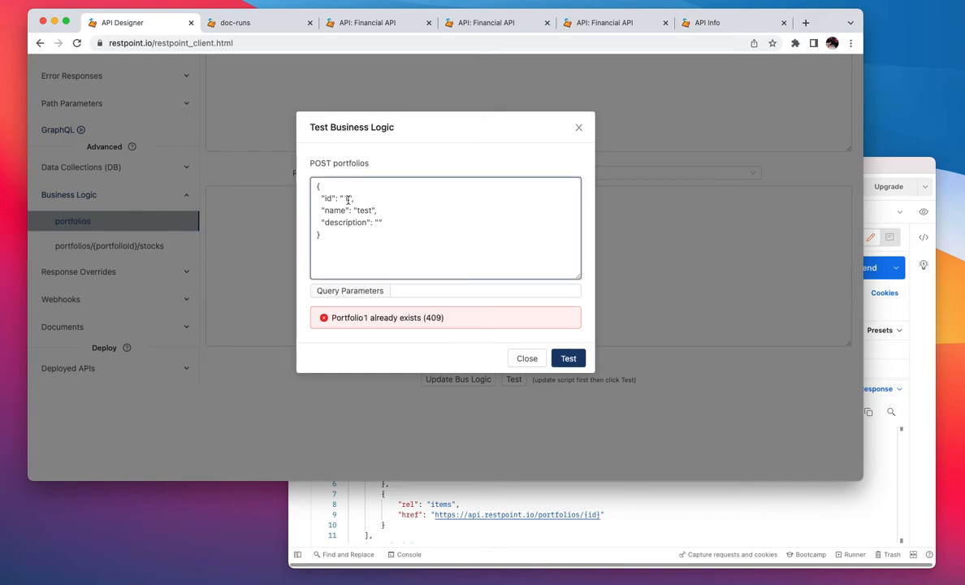
left_click(526, 358)
Step: Rerun the test with an empty name, confirm the 400 name-required error, and close it
scroll(290, 193, "up", 1)
scroll(289, 193, "up", 1)
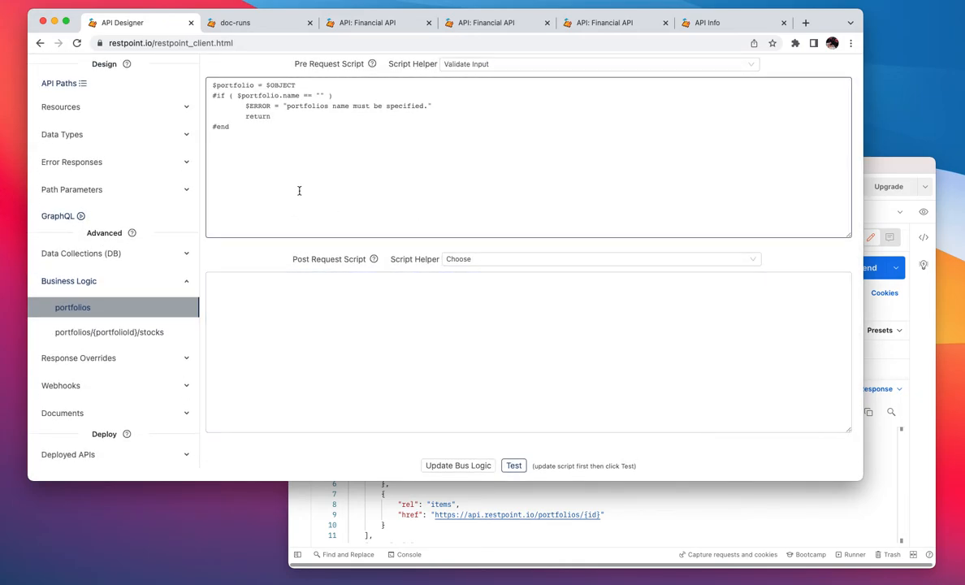
scroll(373, 144, "up", 1)
scroll(374, 143, "down", 3)
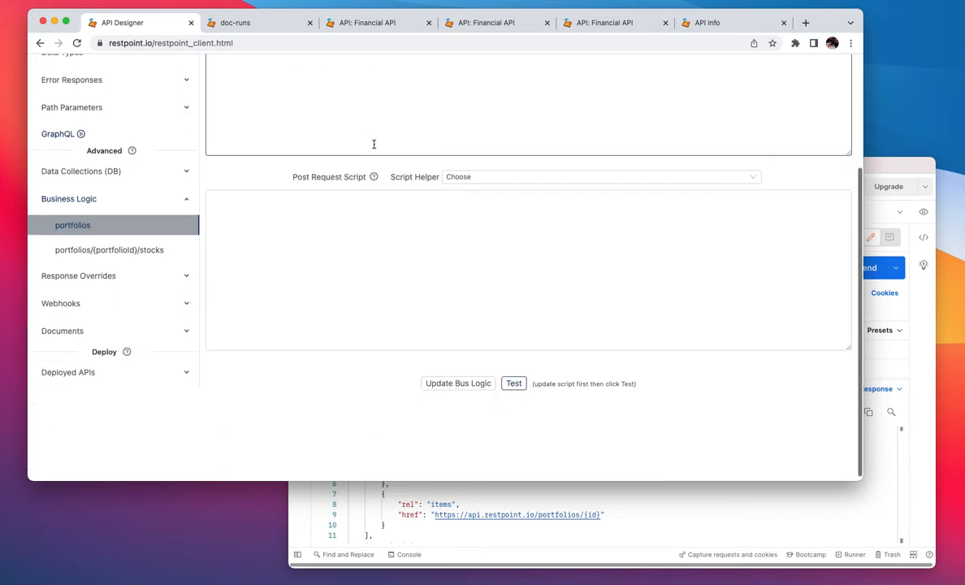
scroll(406, 219, "up", 2)
scroll(423, 242, "down", 1)
left_click(513, 403)
left_click(568, 337)
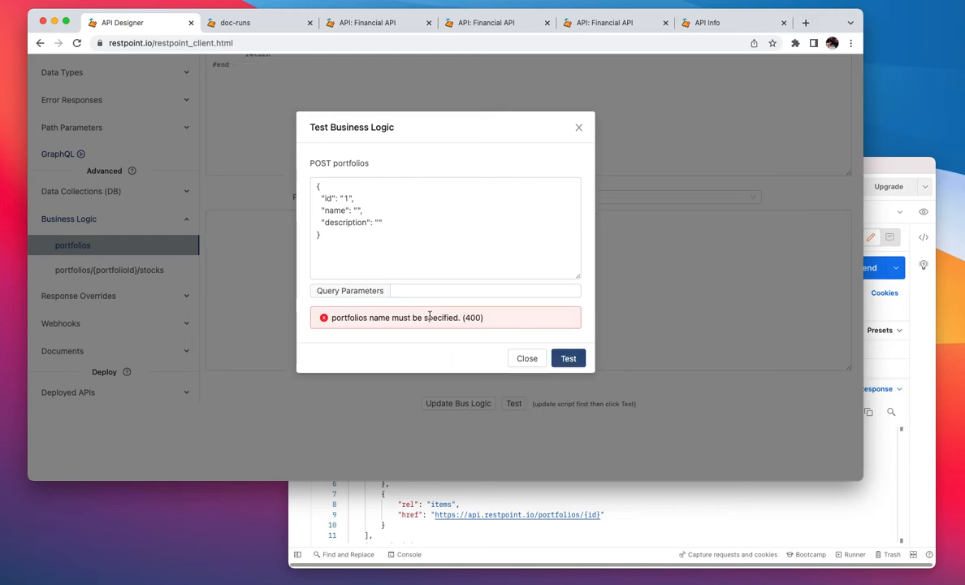
right_click(527, 362)
left_click(519, 360)
left_click(519, 360)
scroll(267, 205, "up", 1)
scroll(267, 205, "up", 2)
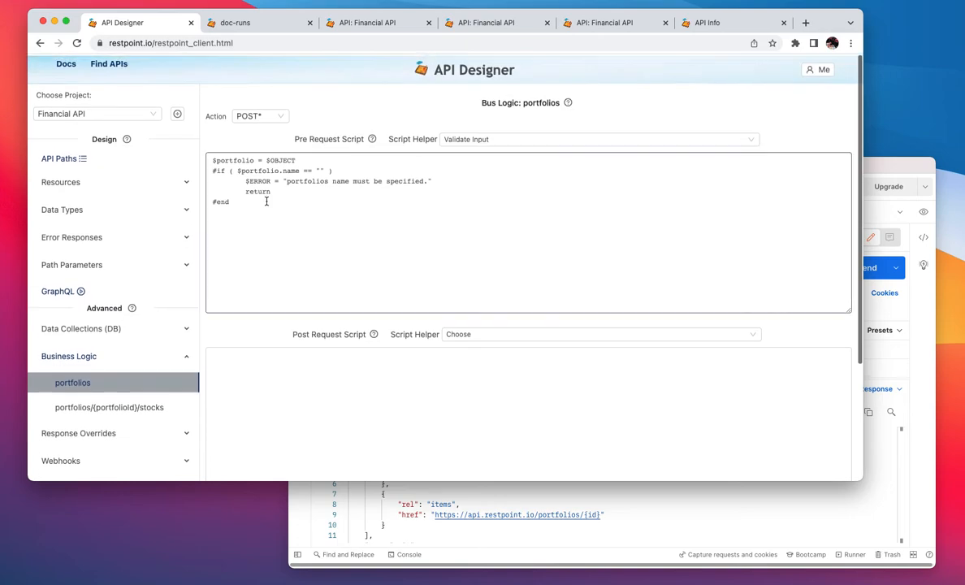
Step: In the Financial API docs, make POST /portfolios/{portfolioId}/stocks editable with Try it out
left_click(336, 25)
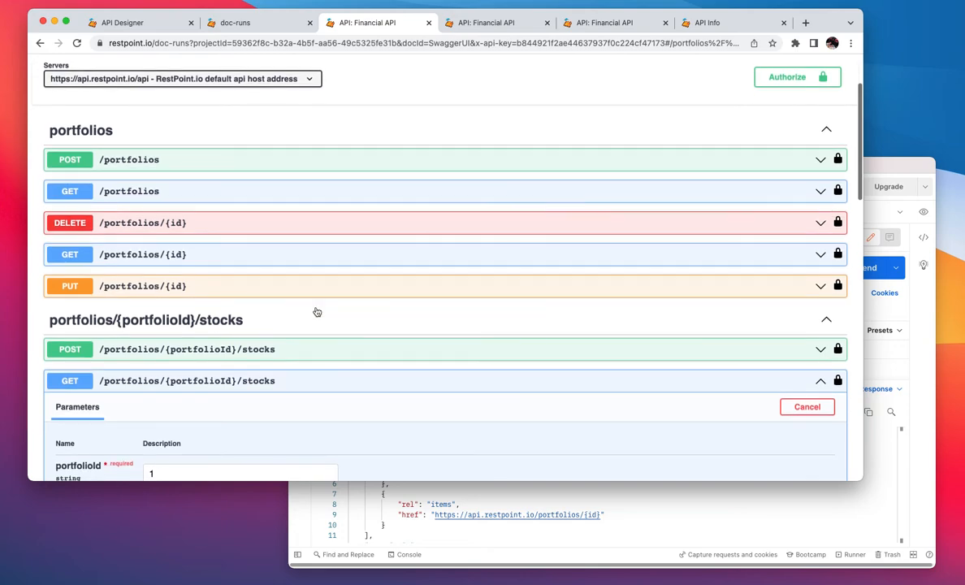
left_click(233, 349)
scroll(422, 286, "down", 5)
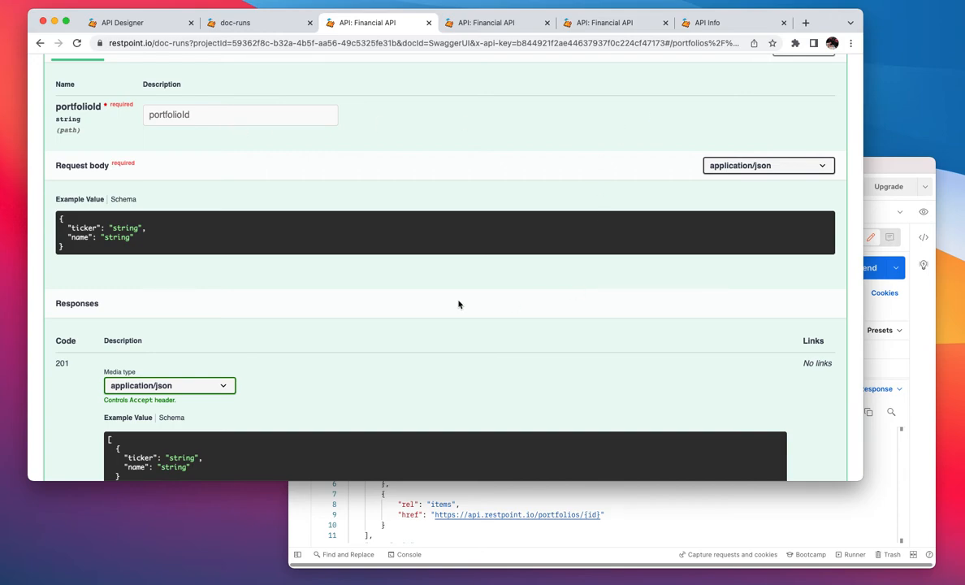
scroll(479, 294, "up", 3)
left_click(802, 168)
Step: Fill in portfolio ID 5, ticker IBM and an empty stock name
left_click(195, 236)
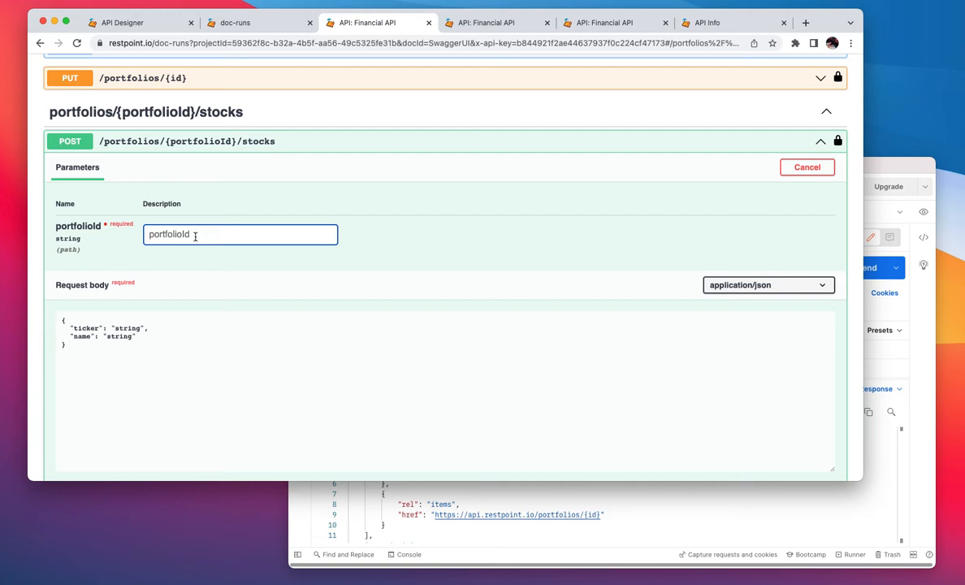
type("5")
double_click(121, 336)
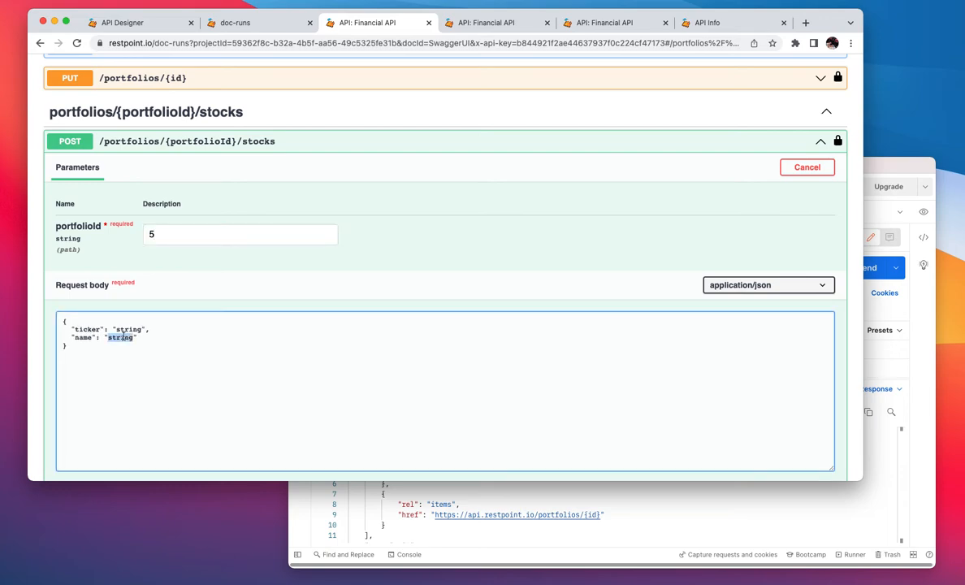
key("BackSpace")
double_click(123, 329)
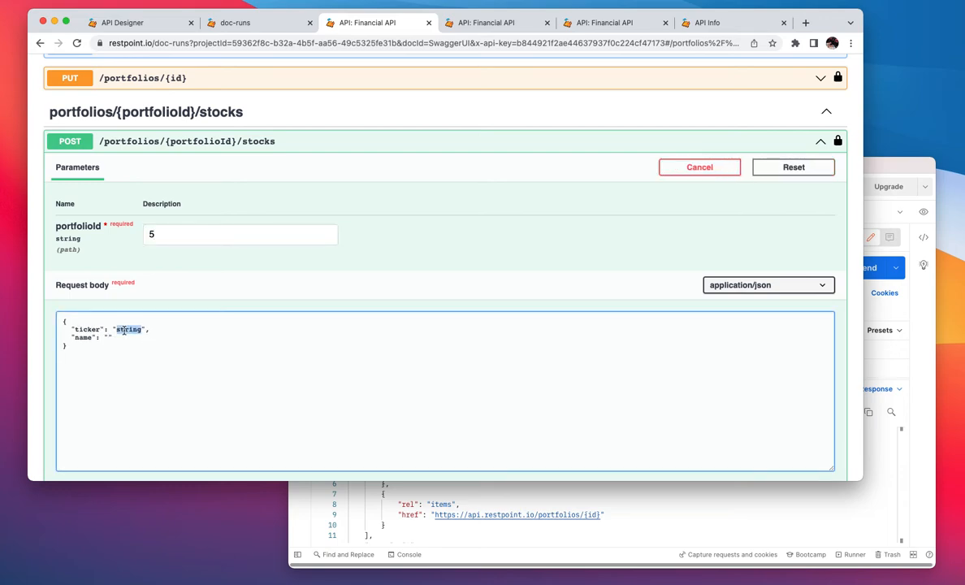
type("I")
scroll(258, 358, "down", 5)
Step: Execute the add-stock request and review the returned 503 error
left_click(380, 354)
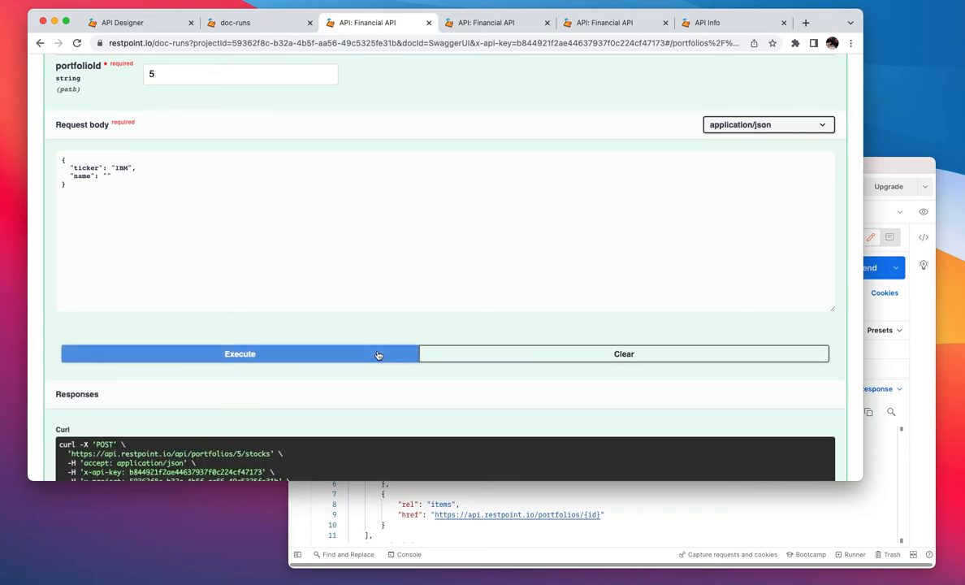
scroll(377, 355, "down", 8)
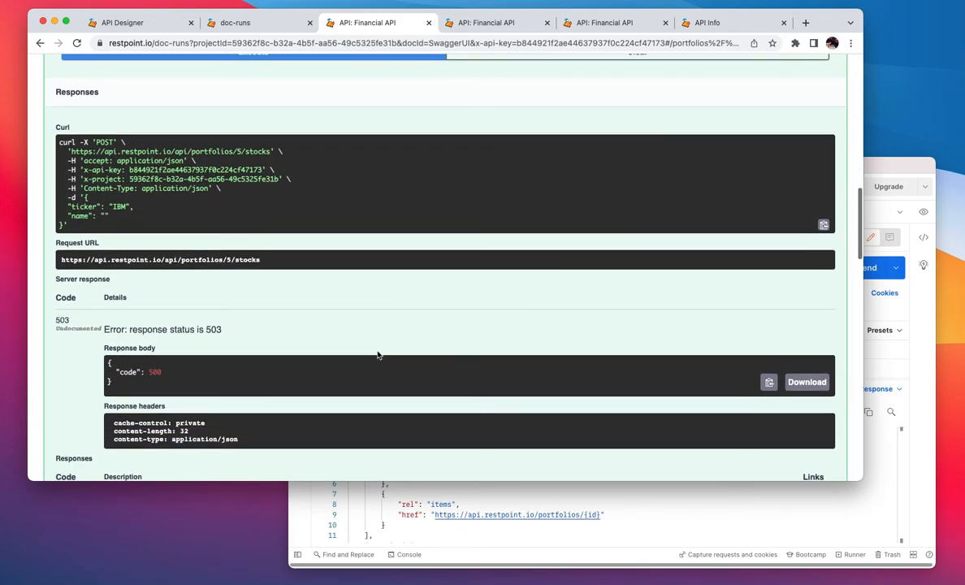
scroll(378, 355, "down", 2)
scroll(264, 337, "up", 2)
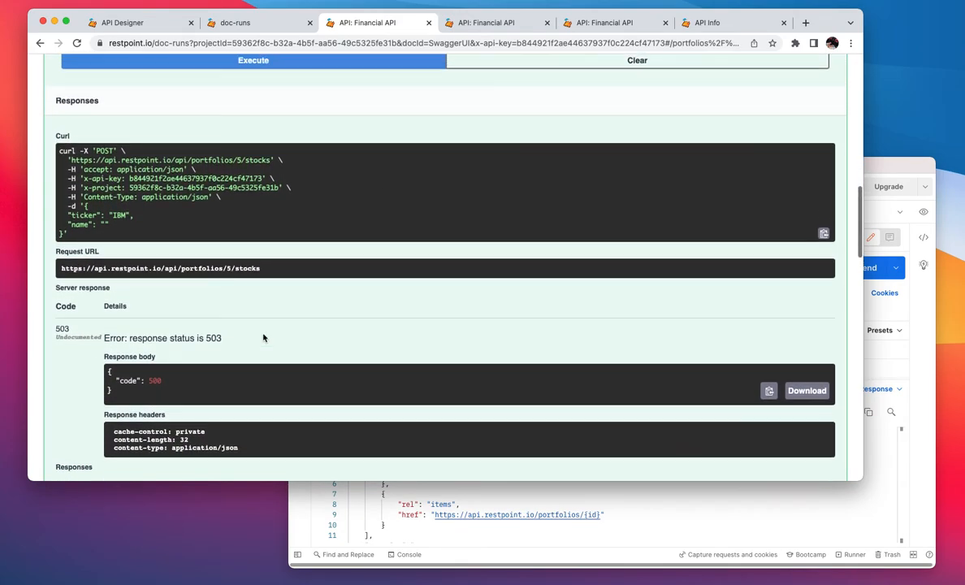
scroll(308, 299, "down", 3)
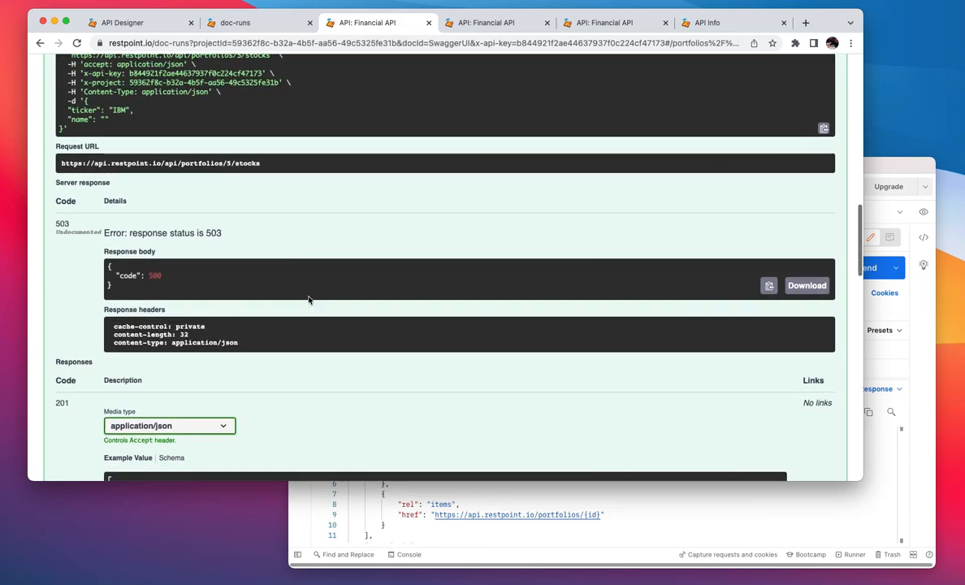
scroll(307, 299, "down", 5)
scroll(308, 299, "up", 7)
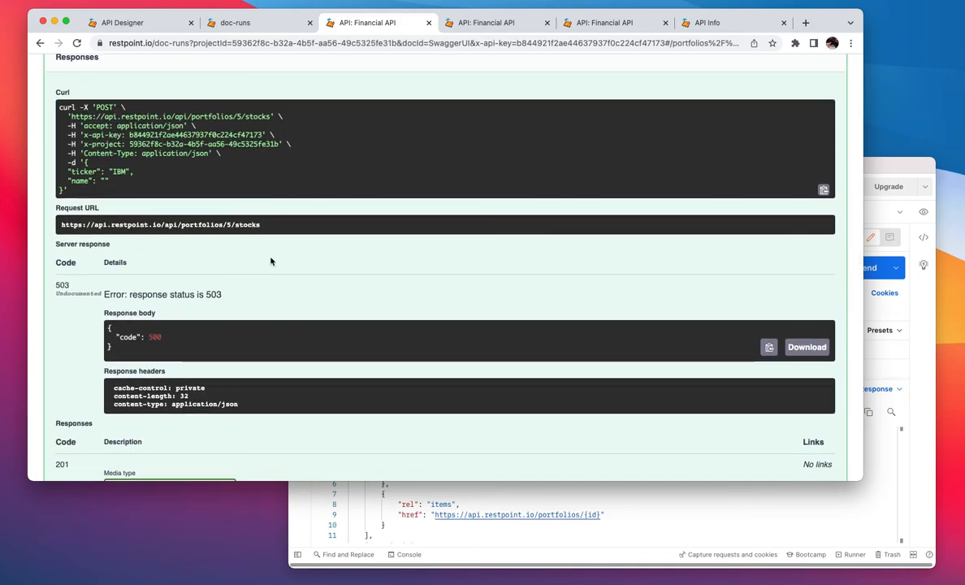
scroll(271, 268, "up", 10)
left_click(207, 264)
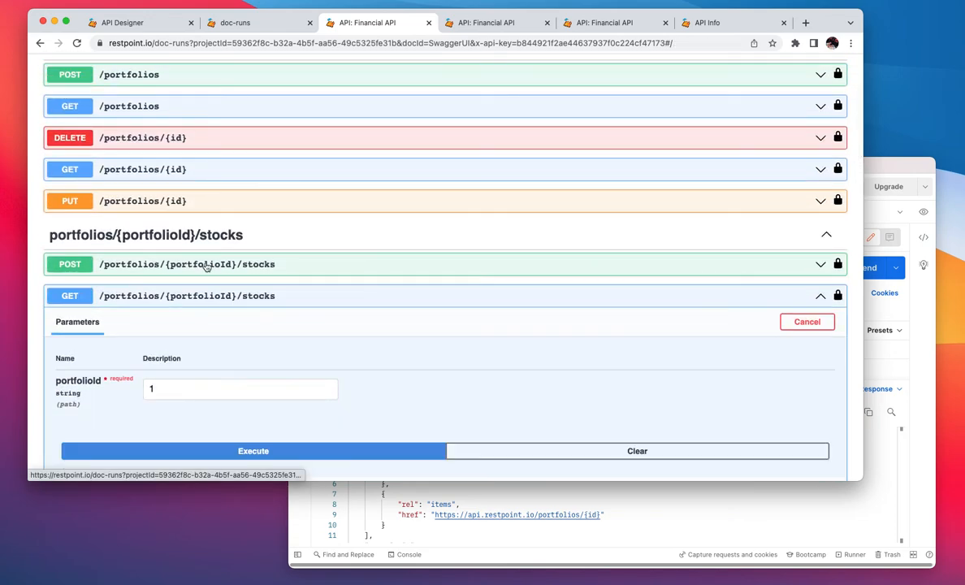
Step: Expand POST /portfolios and make its request editable with Try it out
left_click(175, 291)
scroll(251, 207, "up", 2)
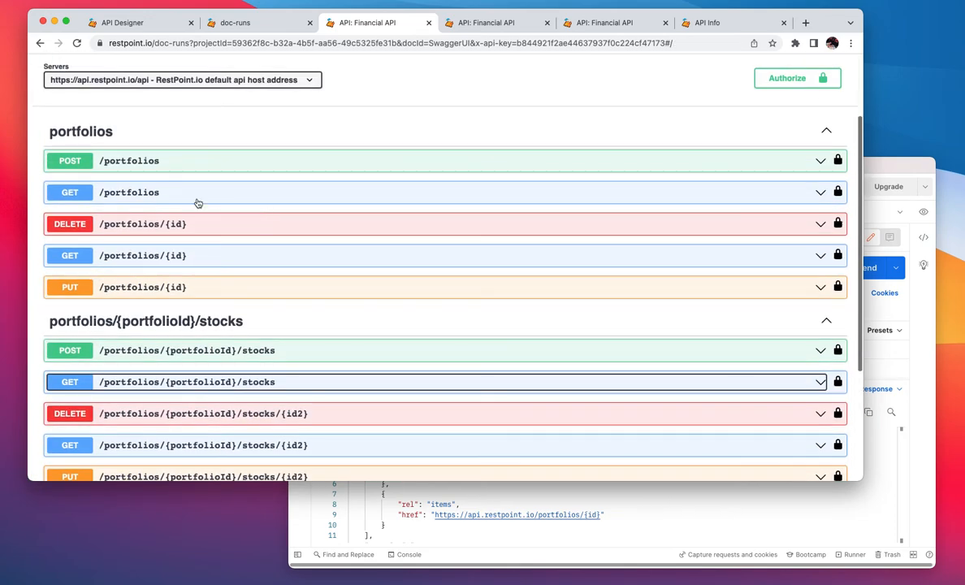
scroll(240, 228, "down", 1)
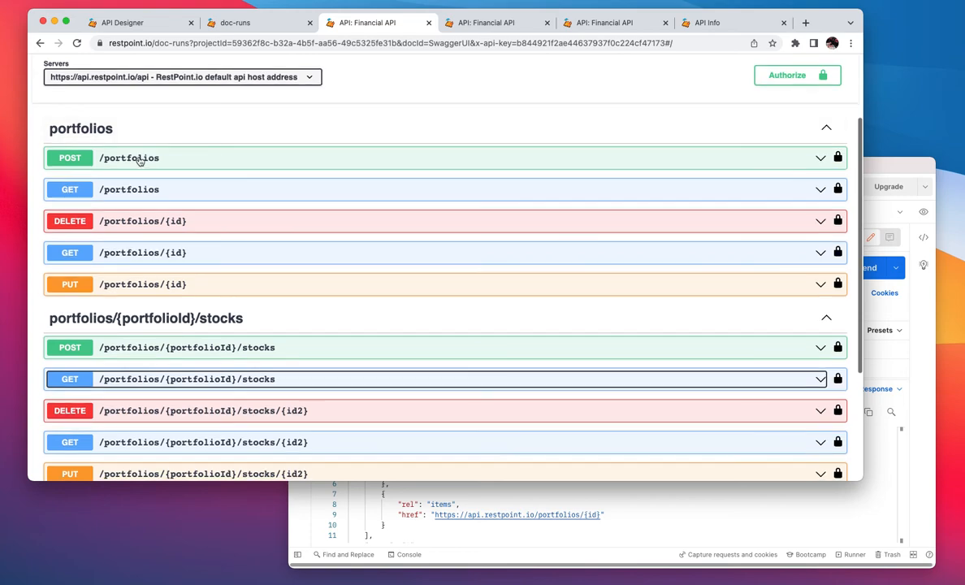
left_click(139, 159)
scroll(243, 313, "down", 2)
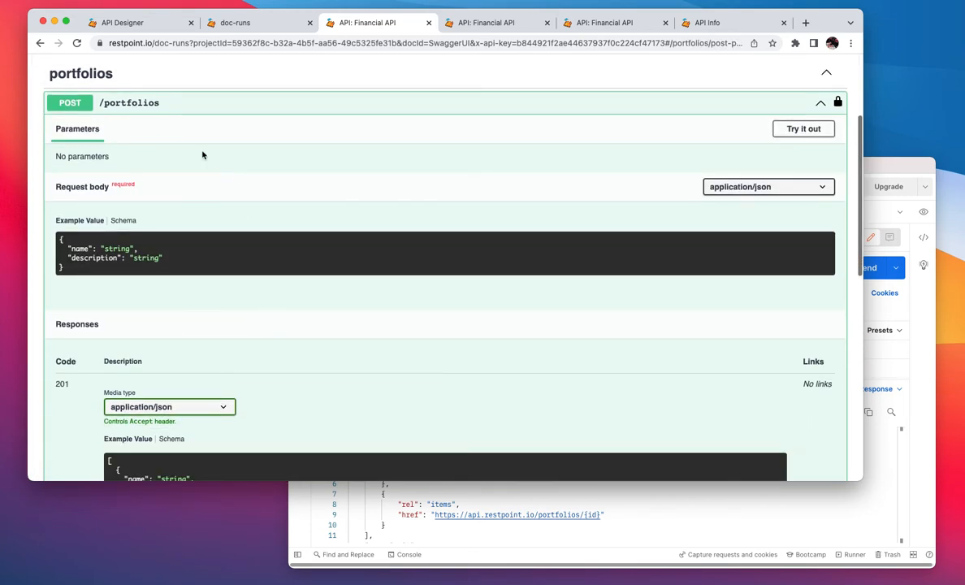
left_click(800, 127)
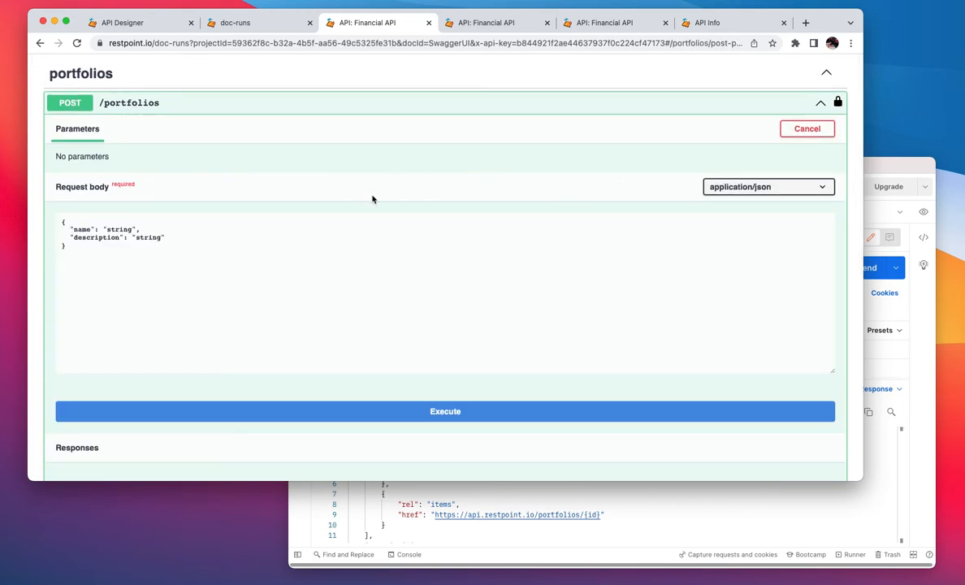
Step: Edit the request body to id 4, an empty name and a new description
double_click(119, 228)
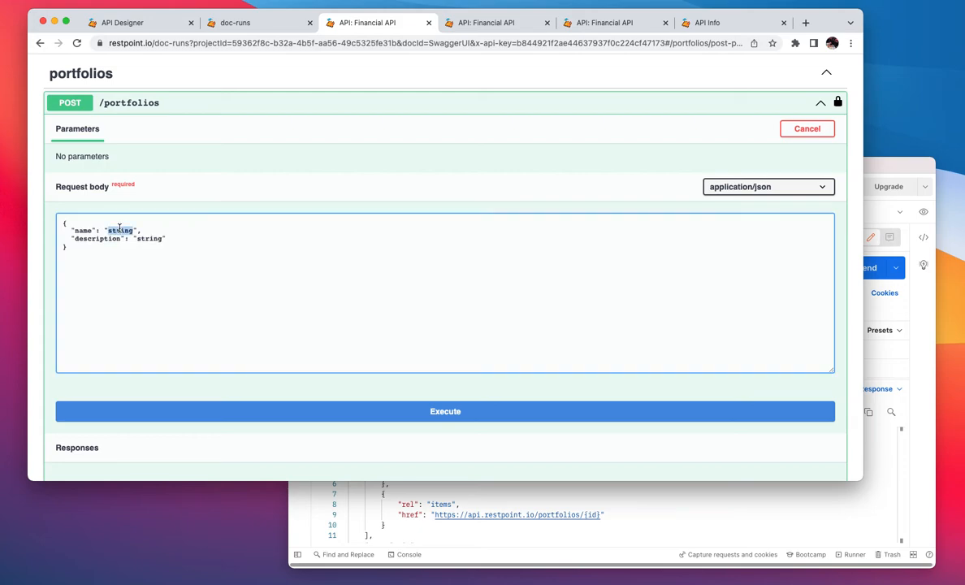
key("BackSpace")
double_click(148, 238)
key("BackSpace")
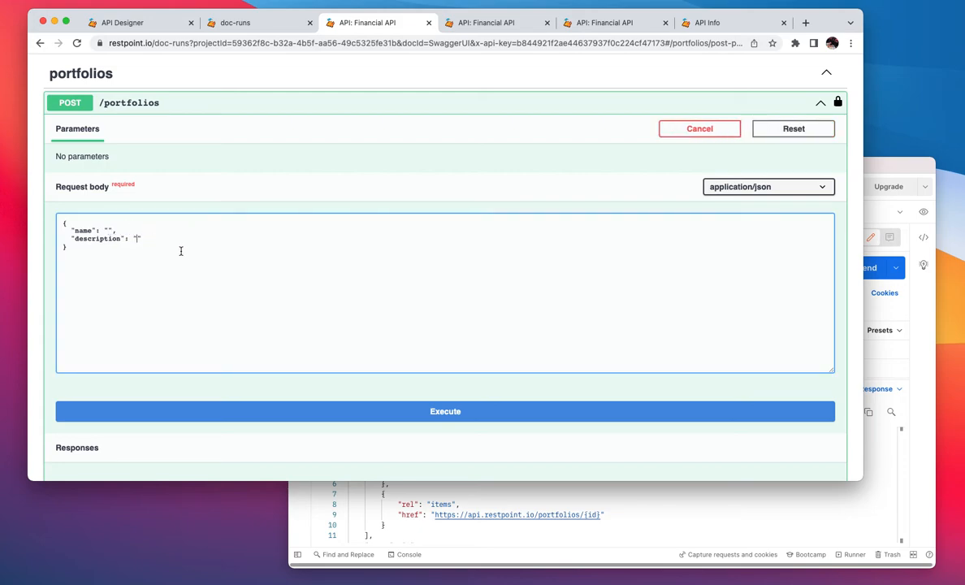
left_click(87, 225)
key("Return")
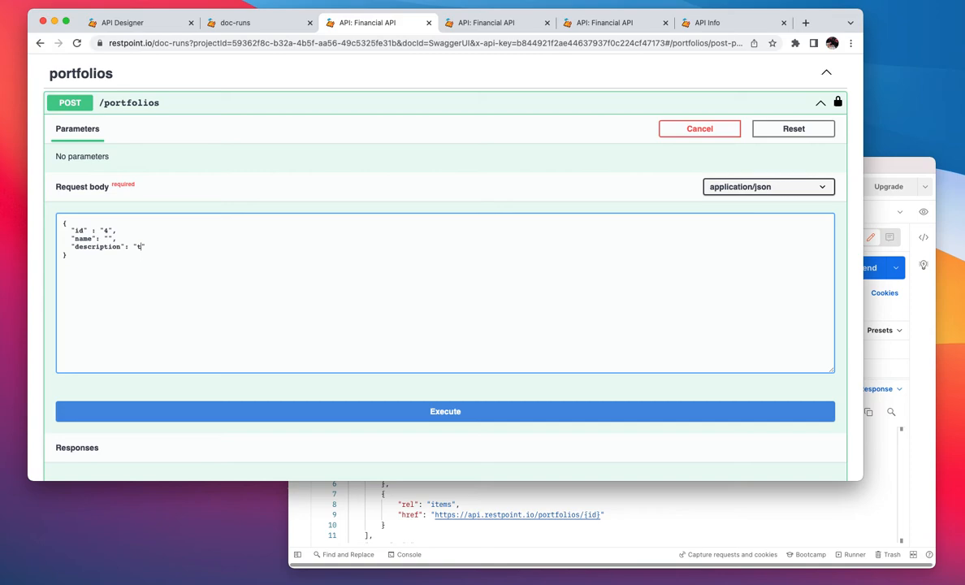
type("our growth stocks")
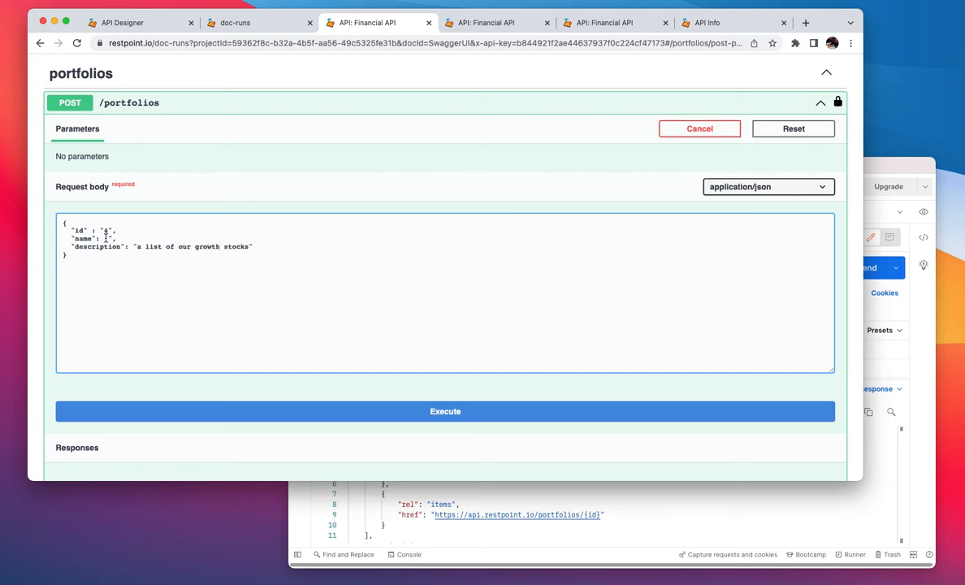
Step: Execute the request and get the 400 'portfolios name must be specified.' error
left_click(435, 414)
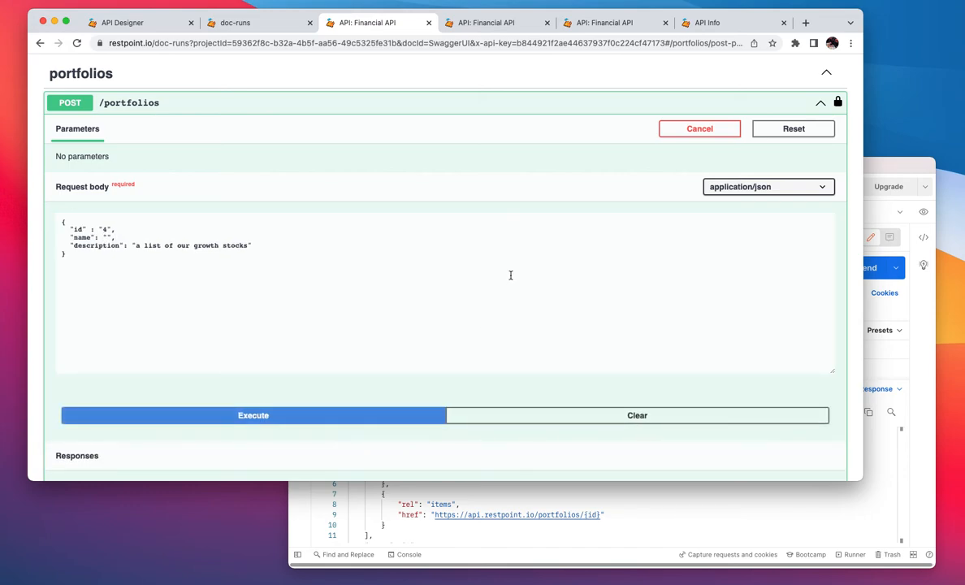
scroll(510, 278, "down", 4)
scroll(510, 278, "down", 5)
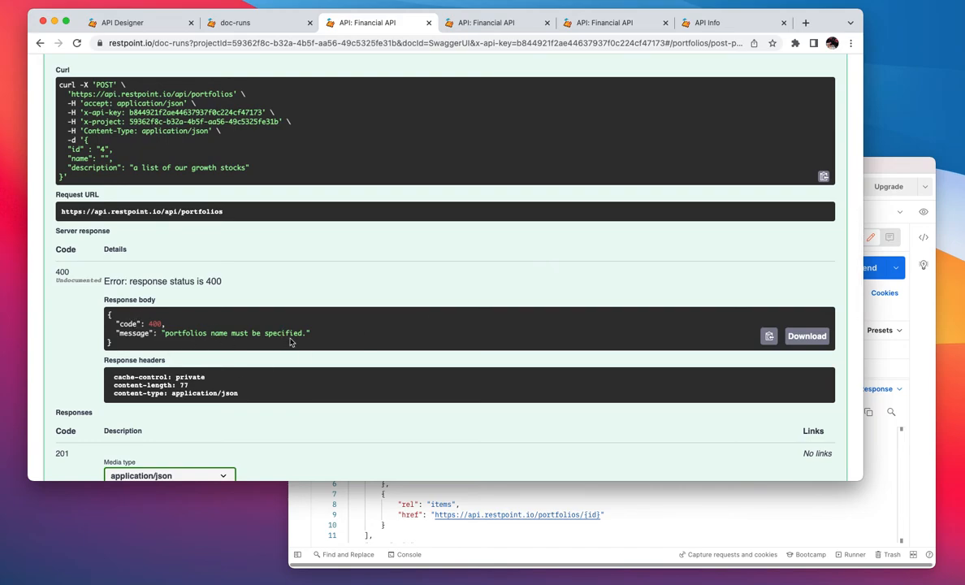
scroll(291, 342, "up", 5)
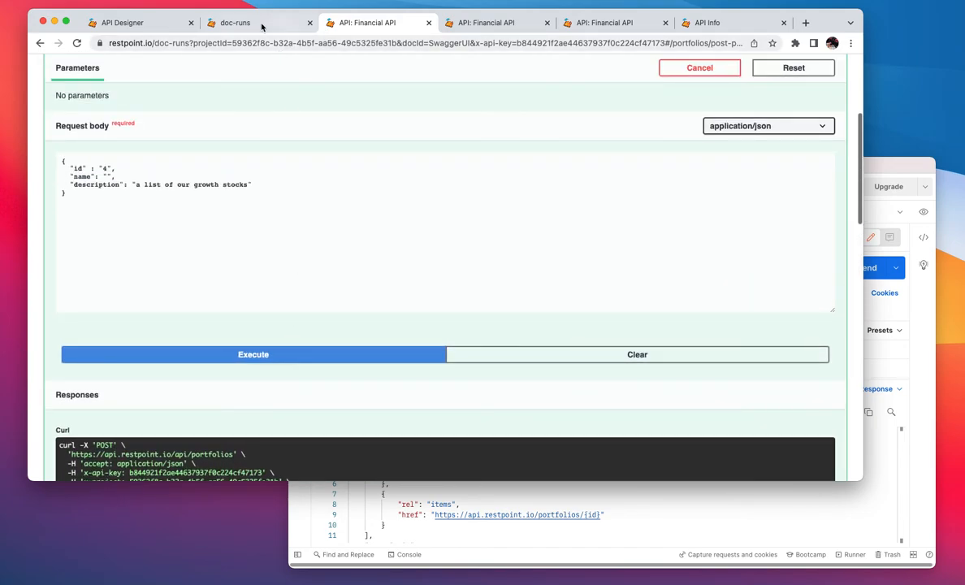
Step: Back in the API Designer, expand Response Overrides and Webhooks in the sidebar
left_click(132, 24)
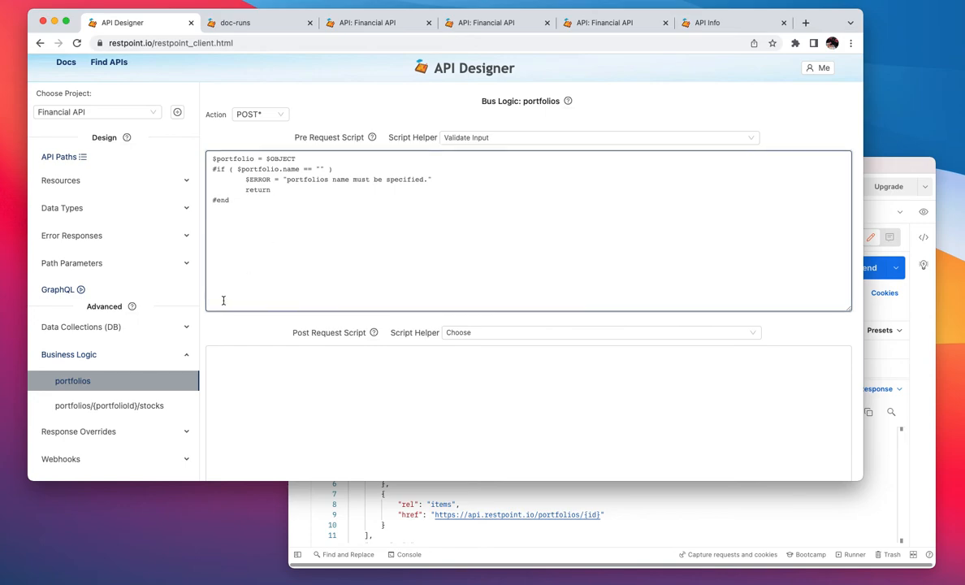
scroll(119, 337, "down", 2)
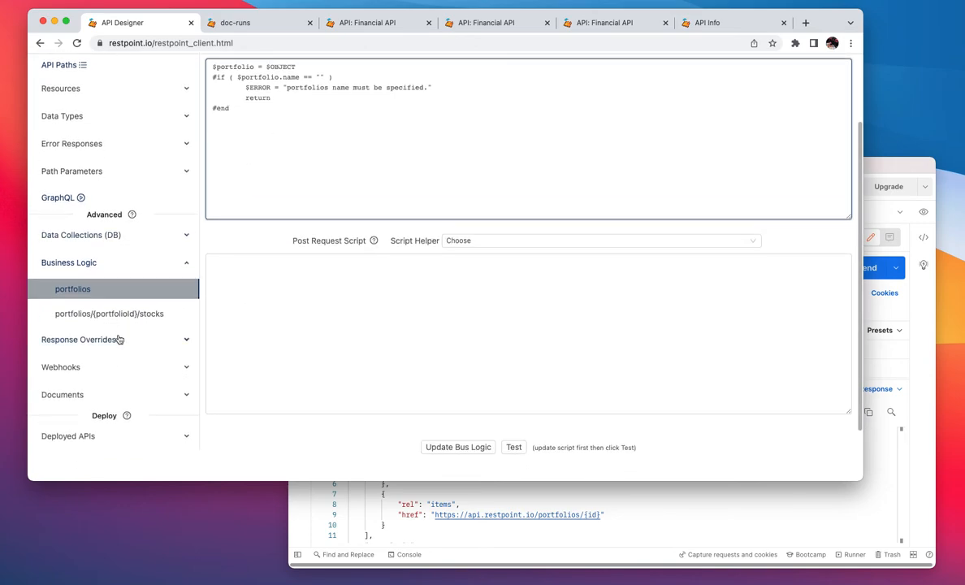
scroll(320, 179, "up", 2)
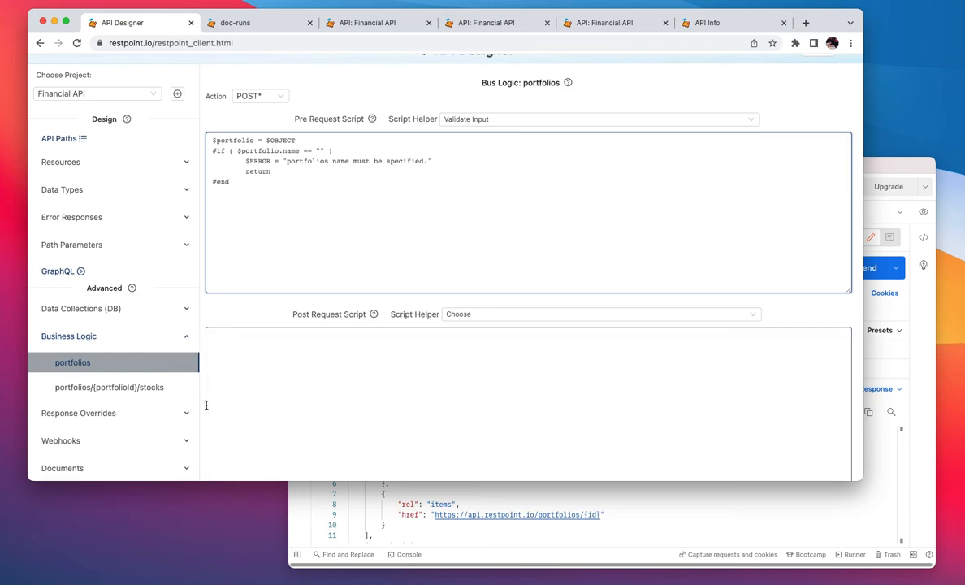
left_click(131, 415)
scroll(144, 418, "down", 3)
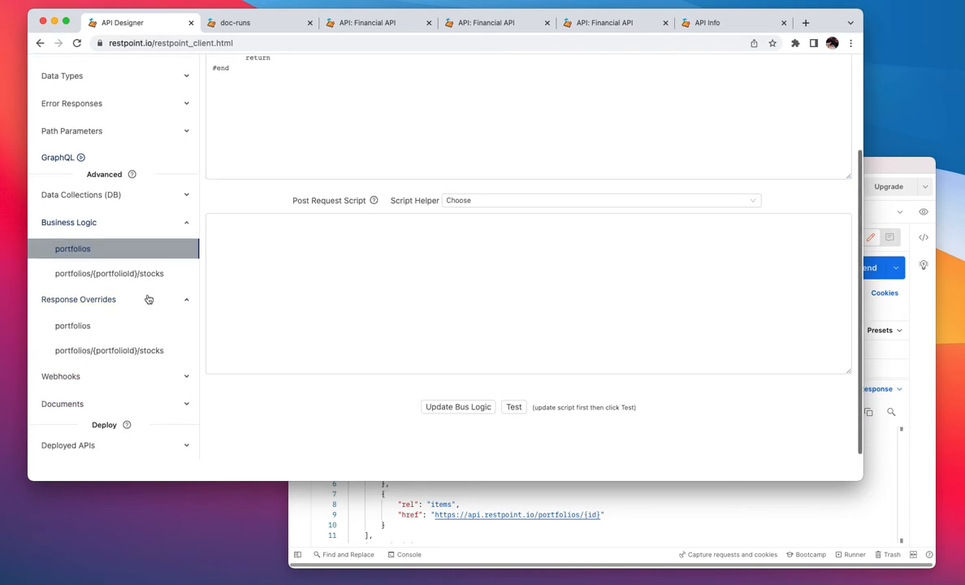
scroll(133, 269, "up", 1)
left_click(111, 392)
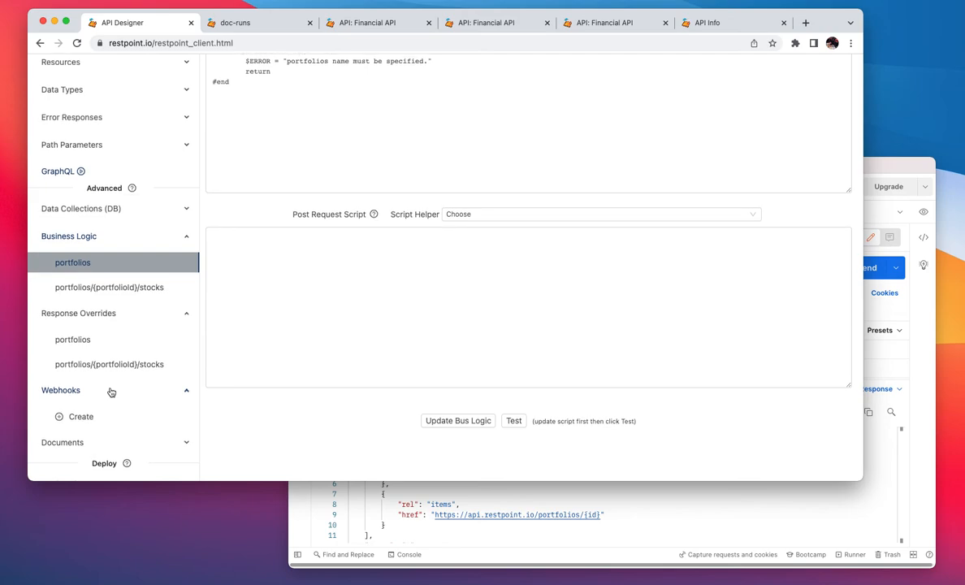
scroll(154, 365, "down", 2)
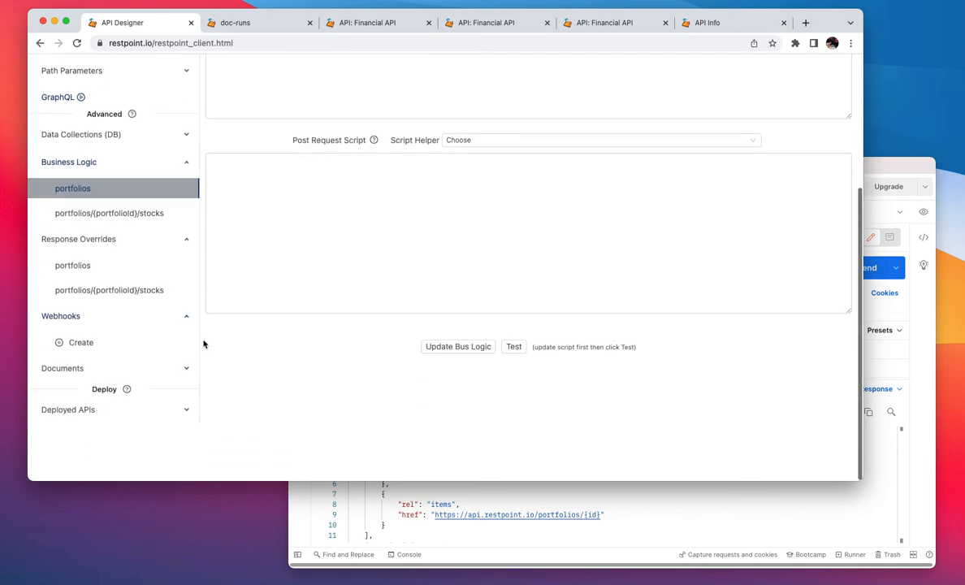
Step: Open the blank Create a Webhook form and look at its Name and Webhook URL fields
left_click(83, 343)
scroll(312, 258, "up", 5)
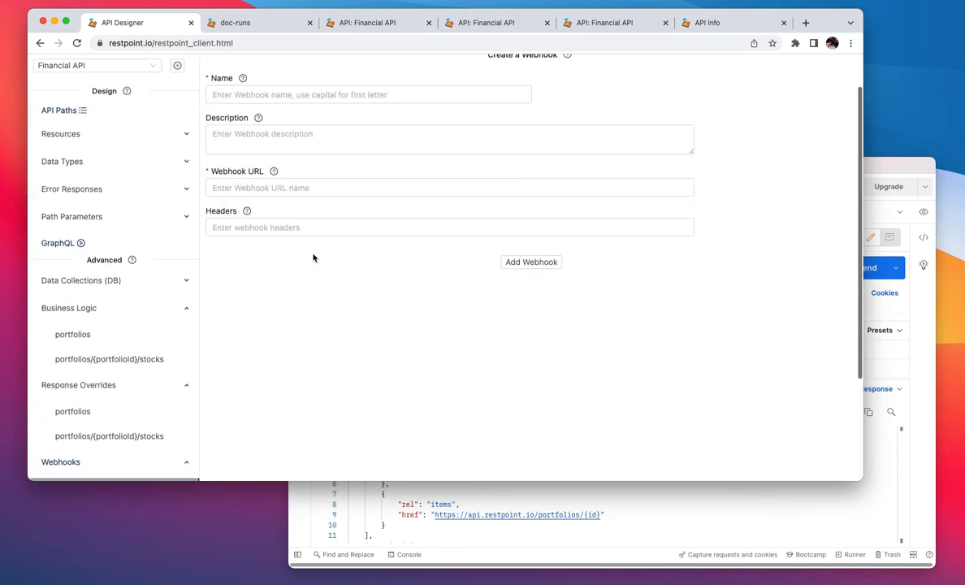
left_click(253, 135)
left_click(287, 229)
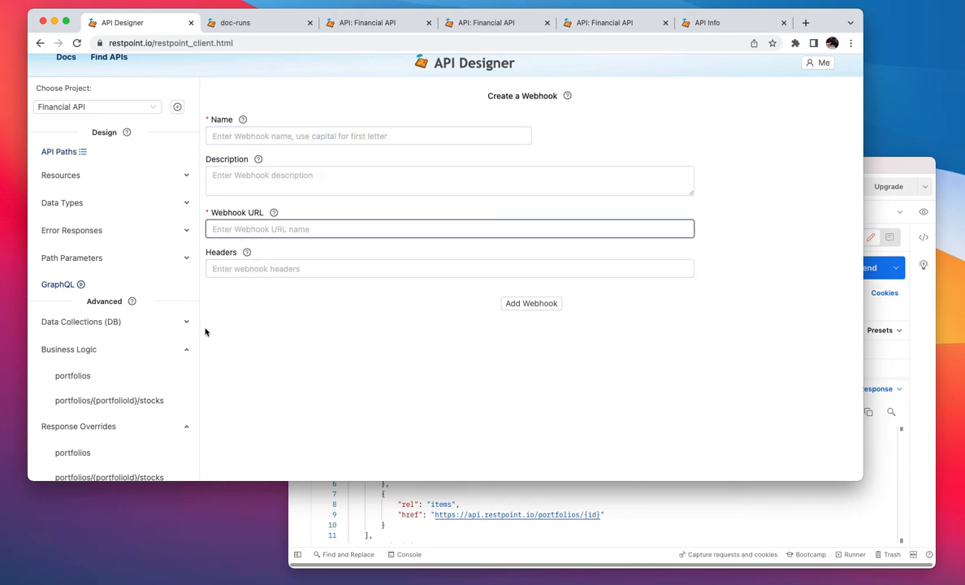
Step: Collapse the sidebar sections, return to the API paths table and expand Deployed APIs
left_click(103, 353)
left_click(106, 378)
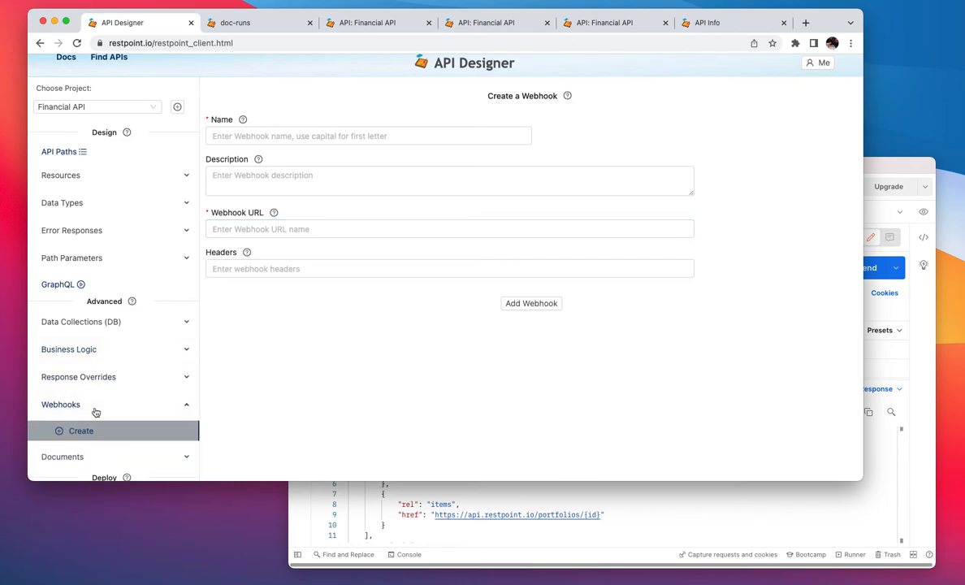
left_click(97, 408)
scroll(119, 413, "up", 1)
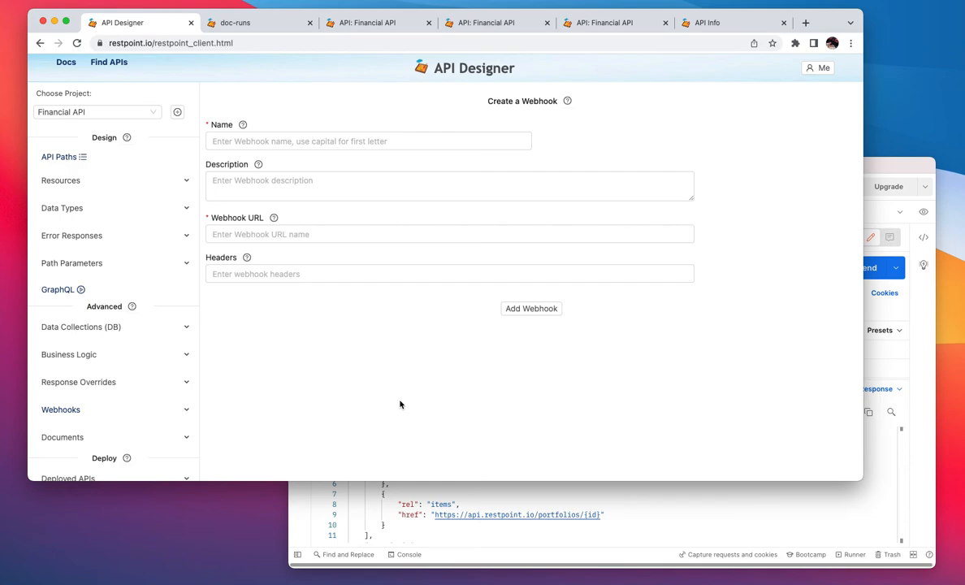
left_click(78, 159)
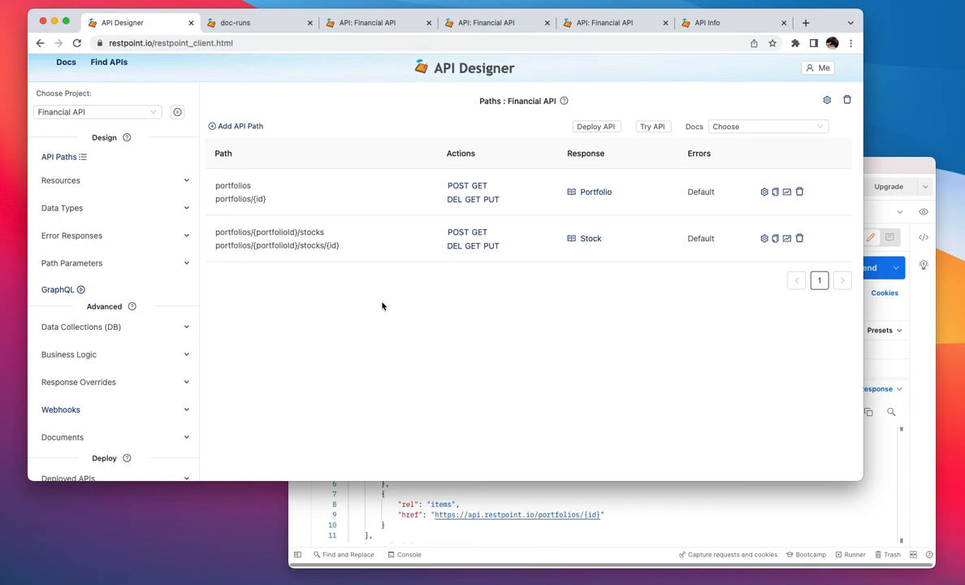
scroll(393, 338, "down", 2)
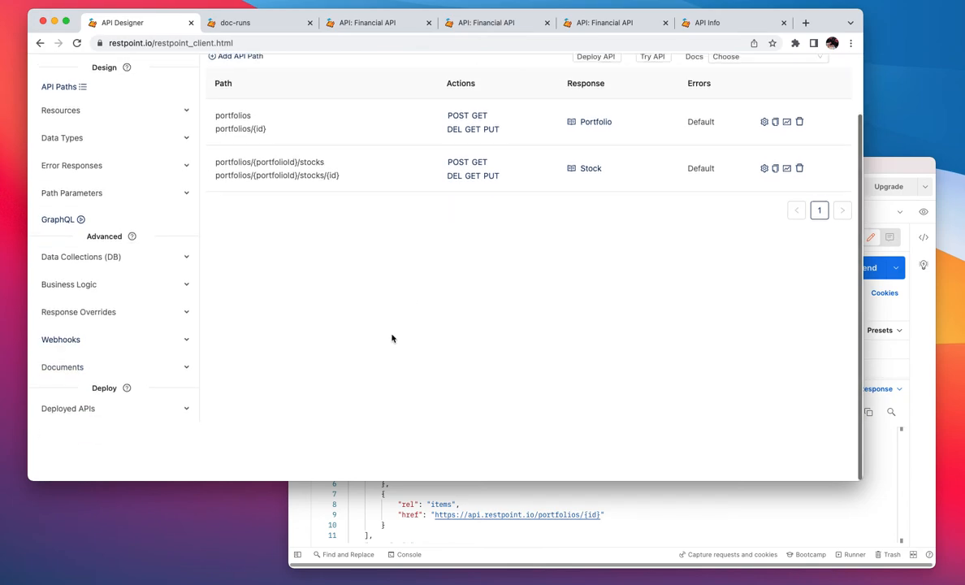
left_click(143, 412)
Step: Open the beta-1 deployed endpoint and scroll through its paths, access keys and links
left_click(94, 460)
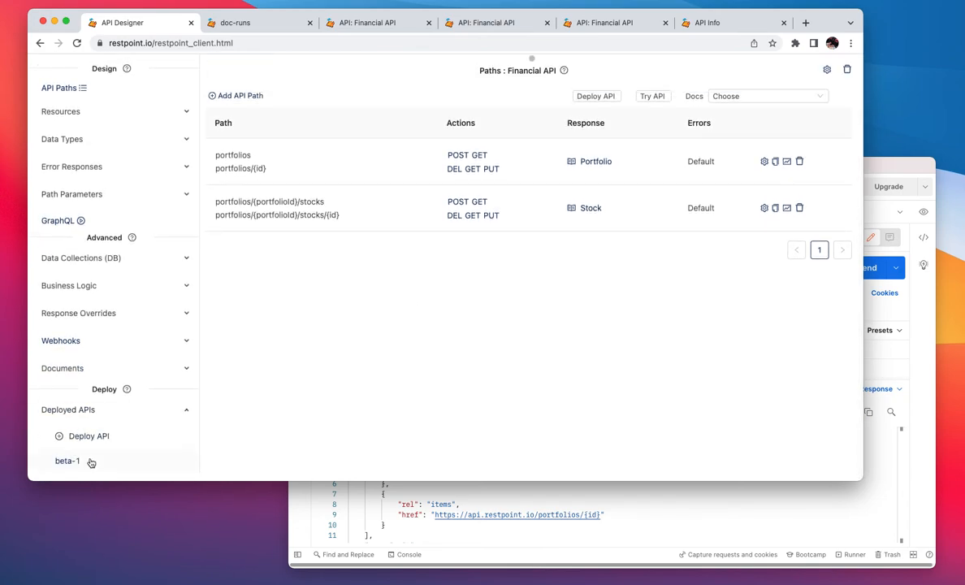
scroll(390, 325, "down", 5)
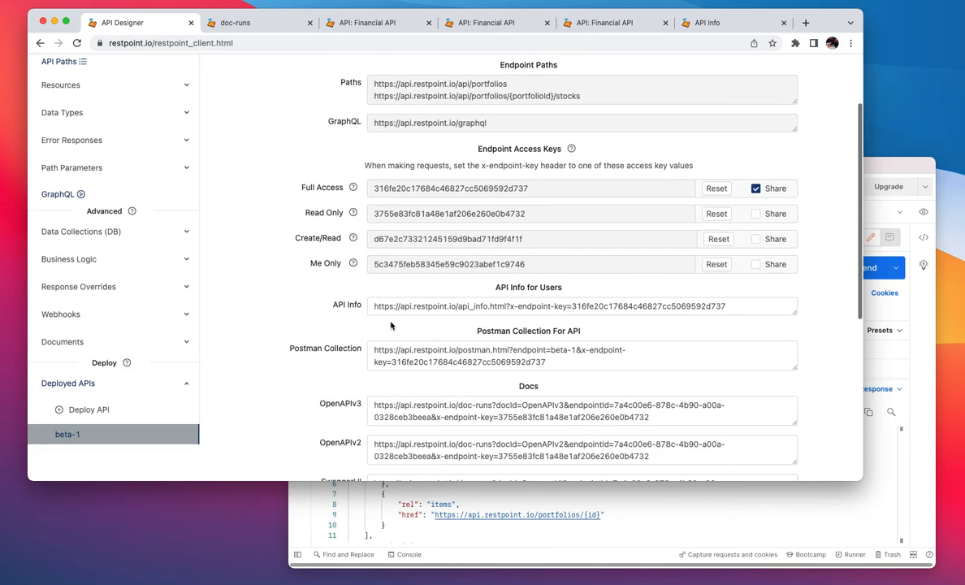
scroll(390, 325, "down", 2)
scroll(390, 323, "up", 5)
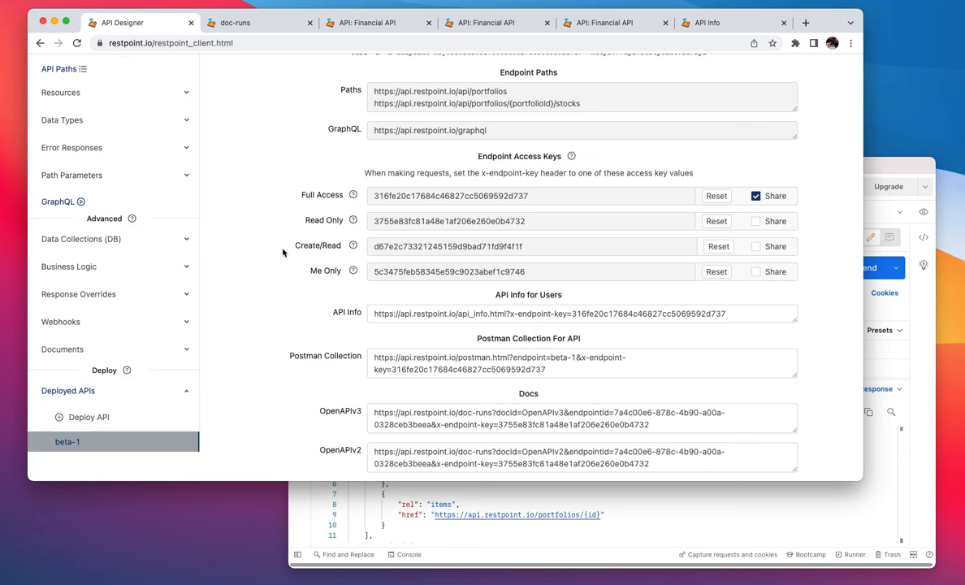
scroll(259, 239, "up", 3)
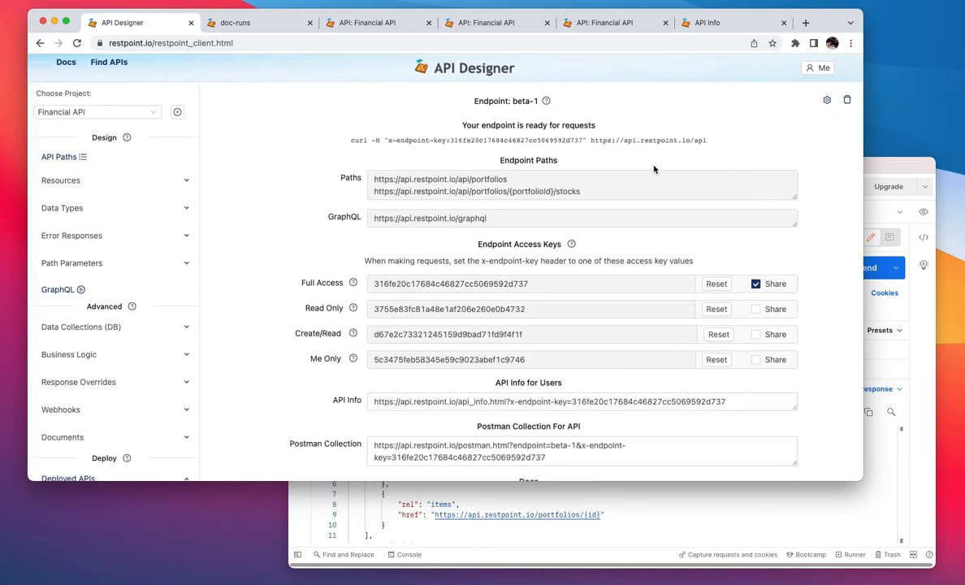
scroll(398, 240, "down", 3)
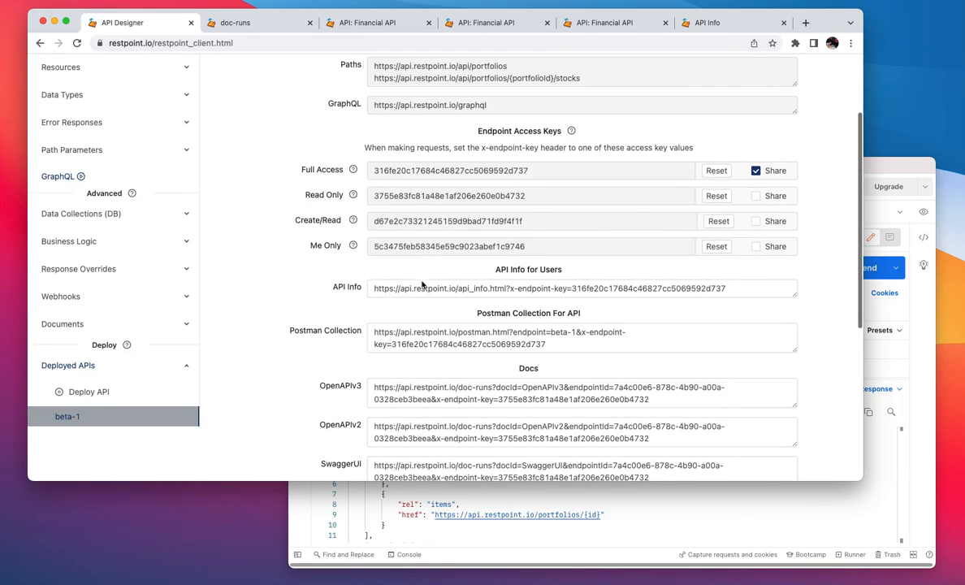
scroll(398, 262, "down", 3)
scroll(420, 268, "down", 1)
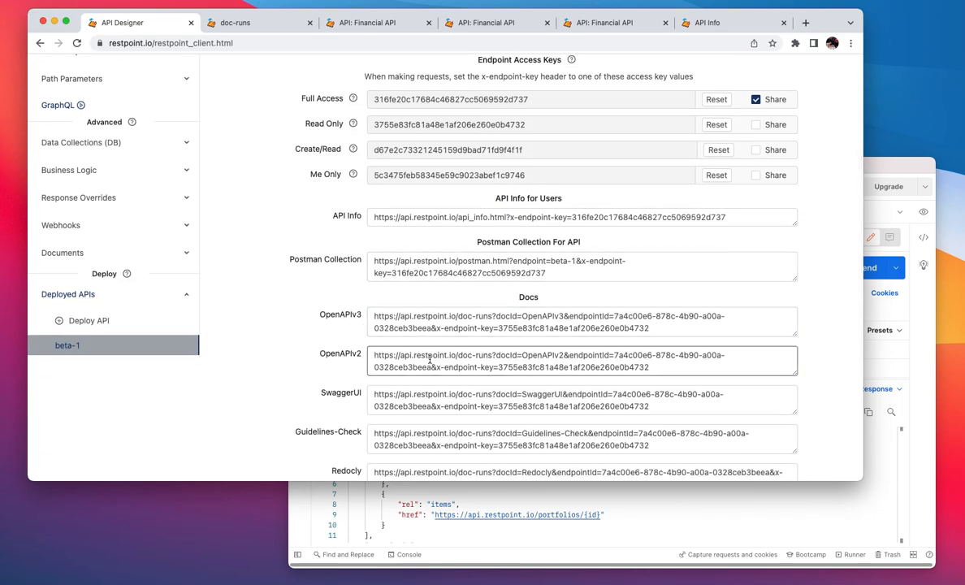
scroll(477, 358, "down", 2)
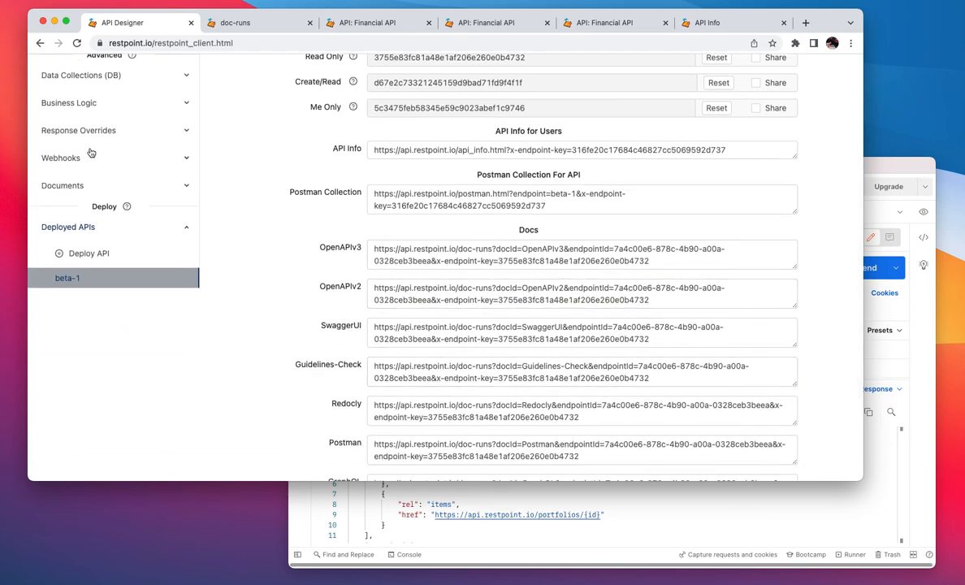
scroll(130, 177, "up", 5)
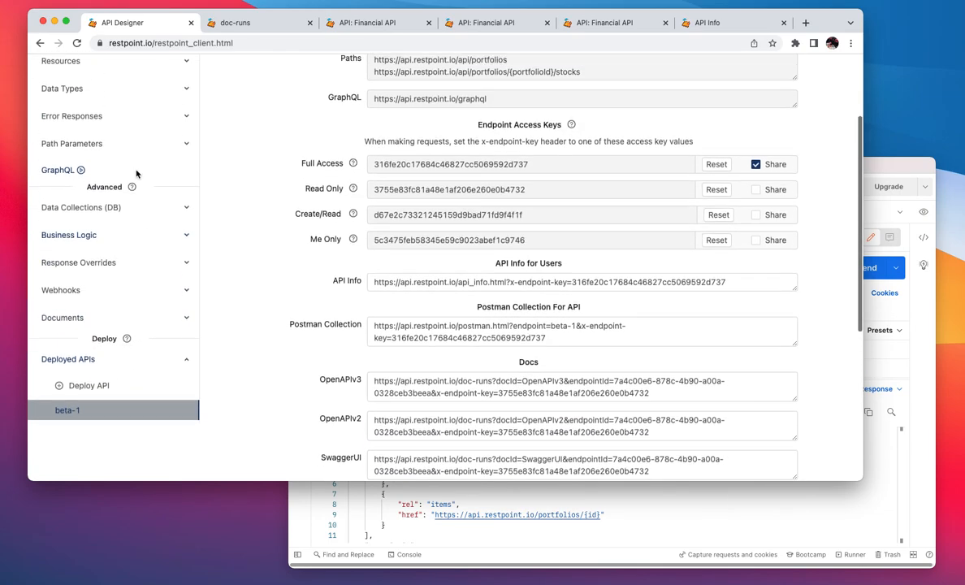
scroll(136, 173, "down", 1)
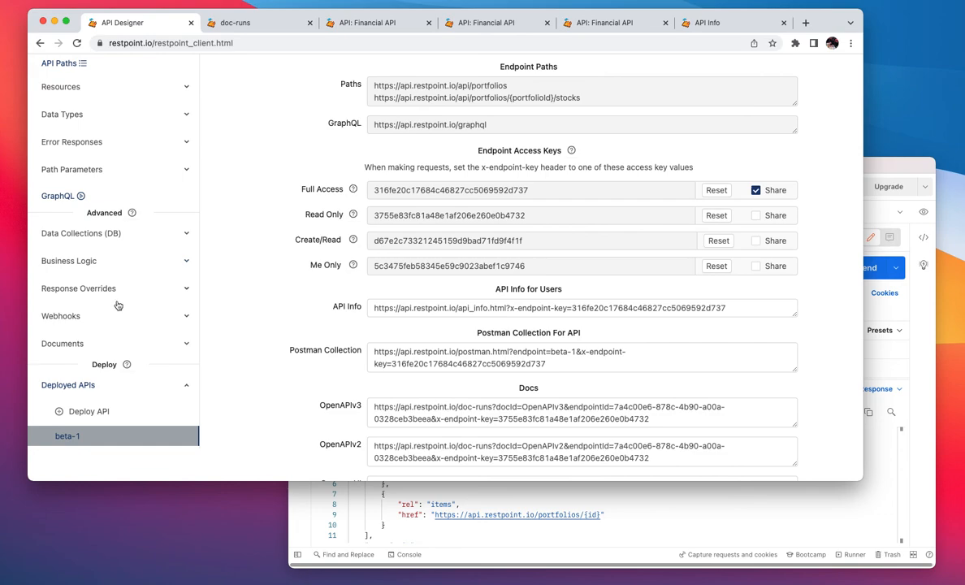
Step: Expand the generated Documents list briefly, then collapse it again
left_click(104, 345)
scroll(122, 362, "down", 5)
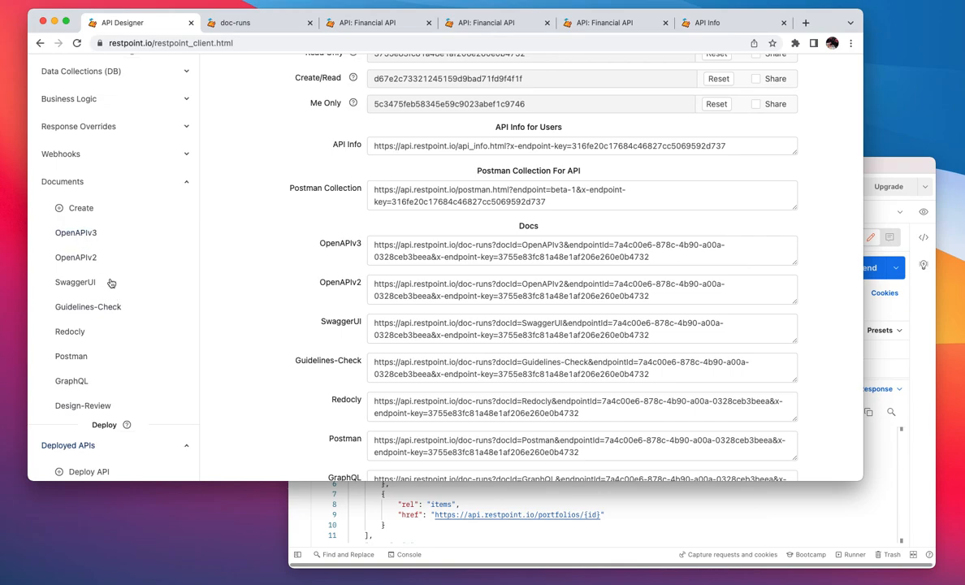
left_click(98, 180)
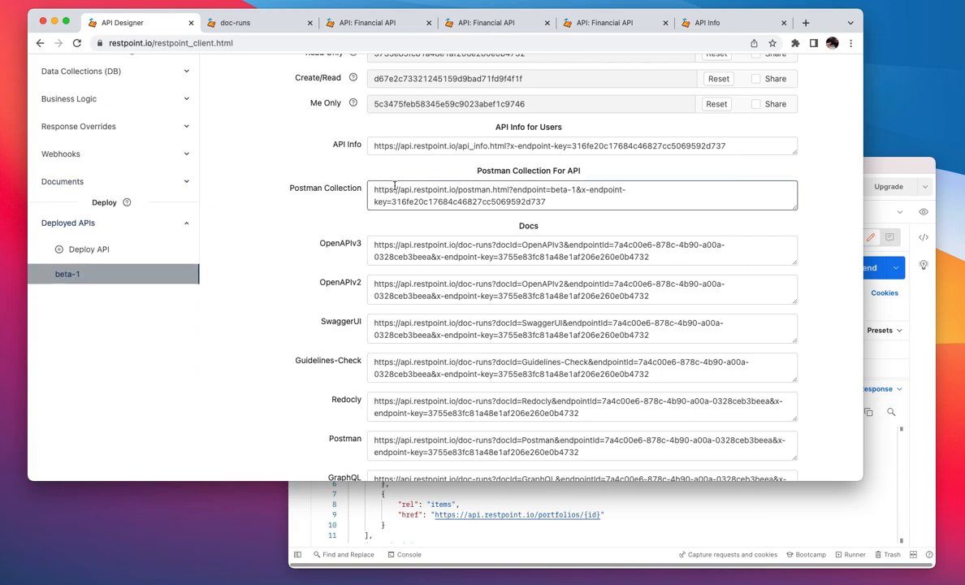
scroll(438, 183, "up", 3)
scroll(627, 159, "up", 3)
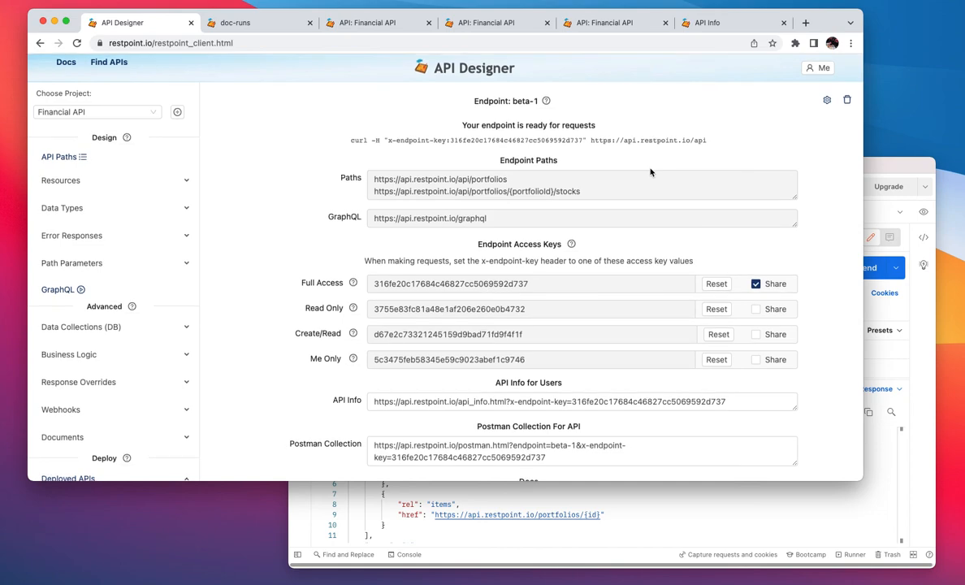
Step: Return to the Financial API paths table, briefly expanding and collapsing Error Responses
left_click(55, 155)
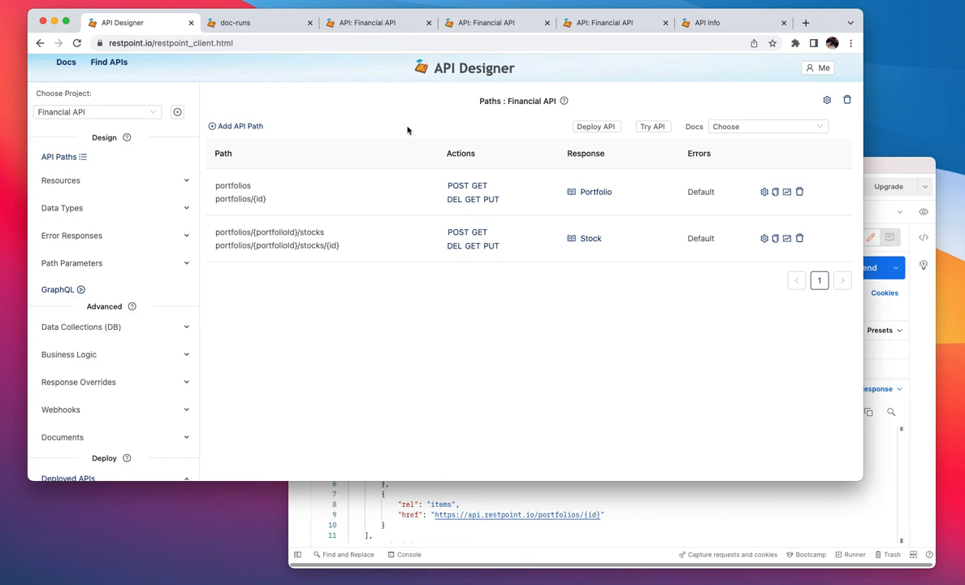
left_click(118, 236)
left_click(101, 236)
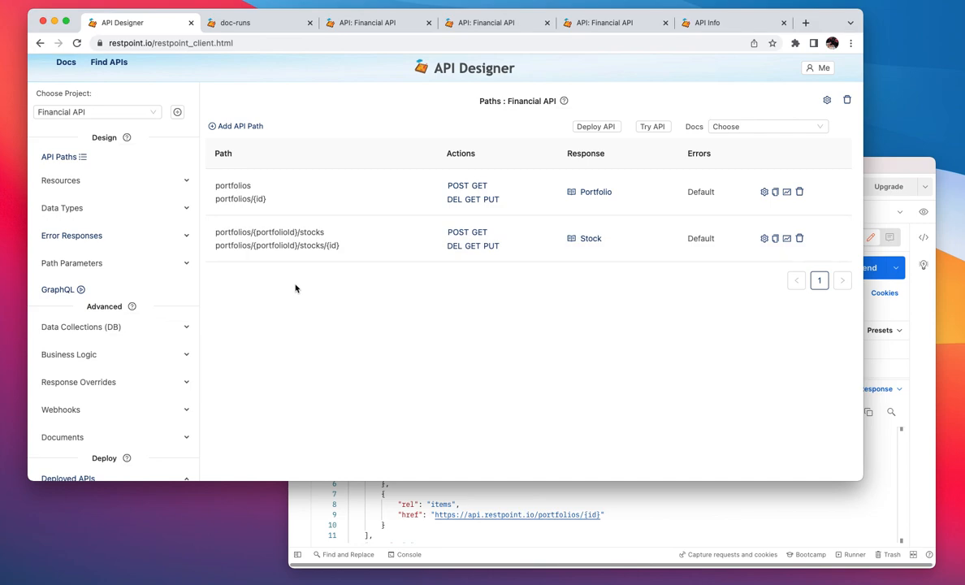